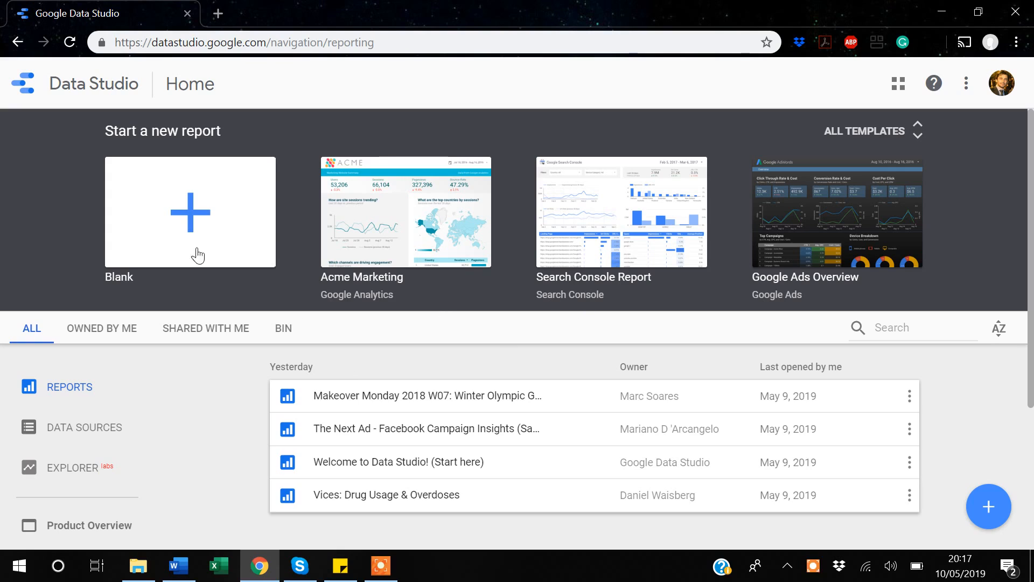
- Preview the Acme Marketing template, examine its date range and data selection controls, and return to the home page
click(419, 237)
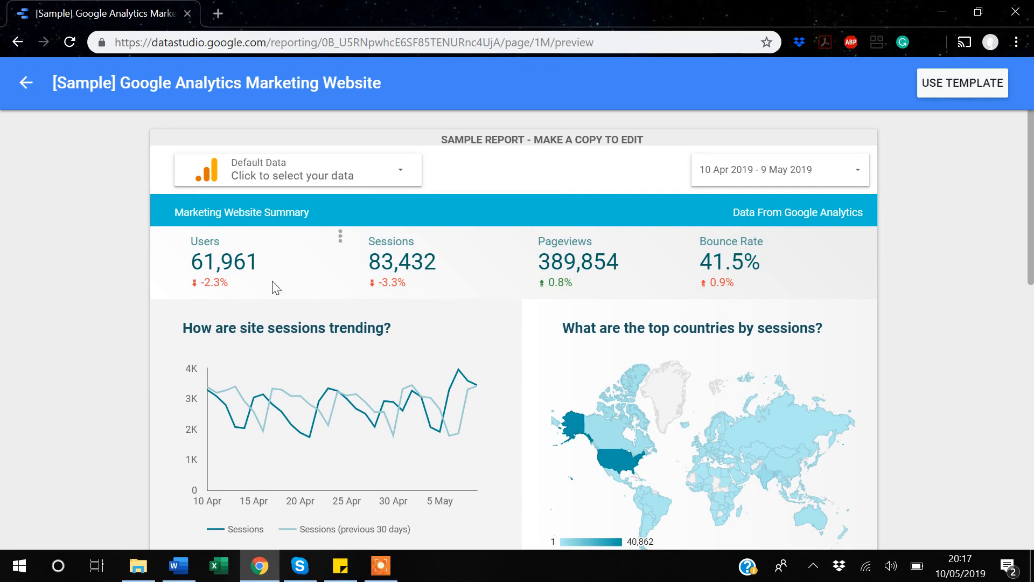
click(696, 295)
click(849, 180)
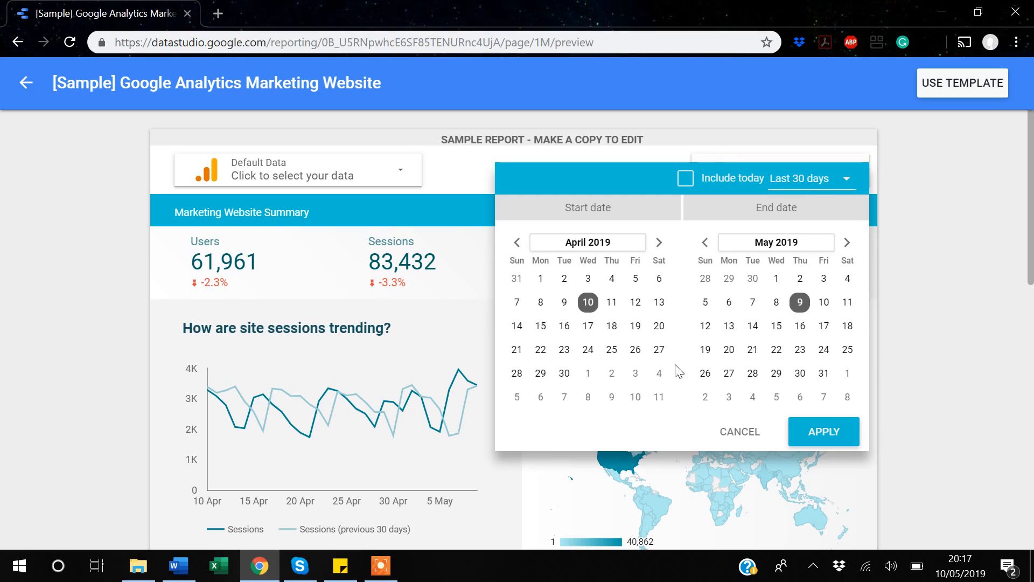
click(454, 182)
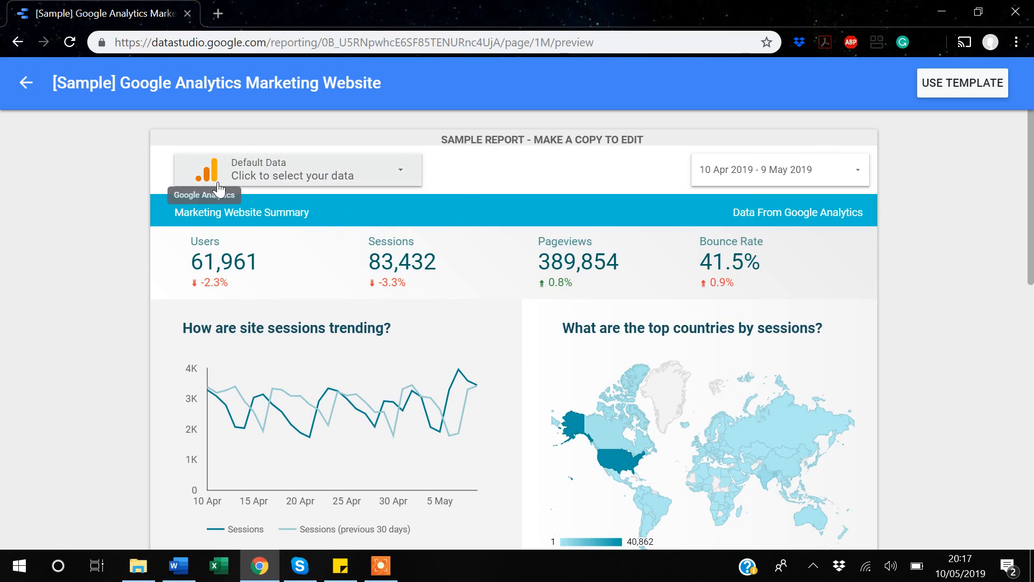
click(23, 91)
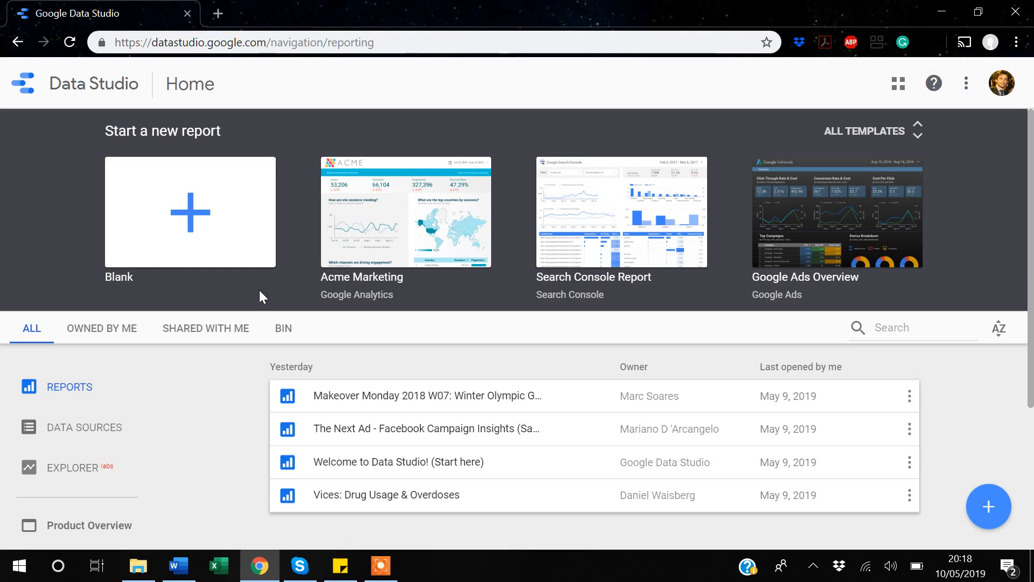
- Create a blank report and start a new data source with the File Upload connector
click(187, 220)
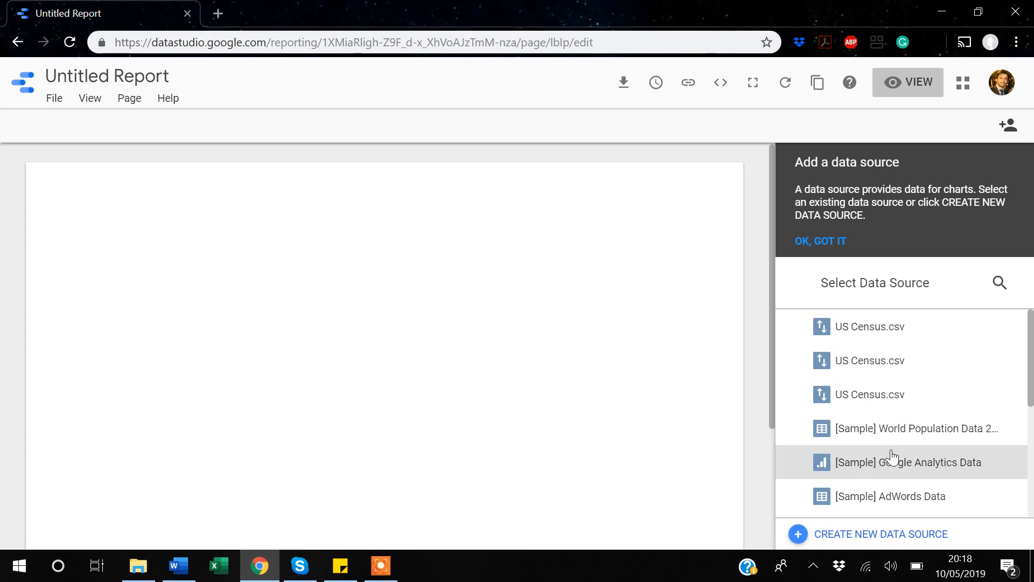
click(868, 539)
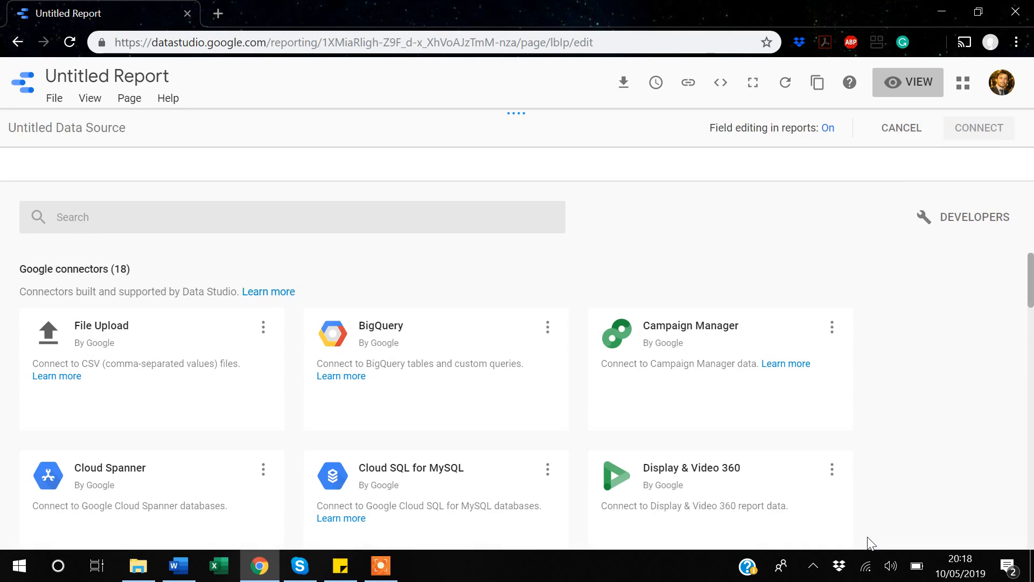
mouse_move(102, 341)
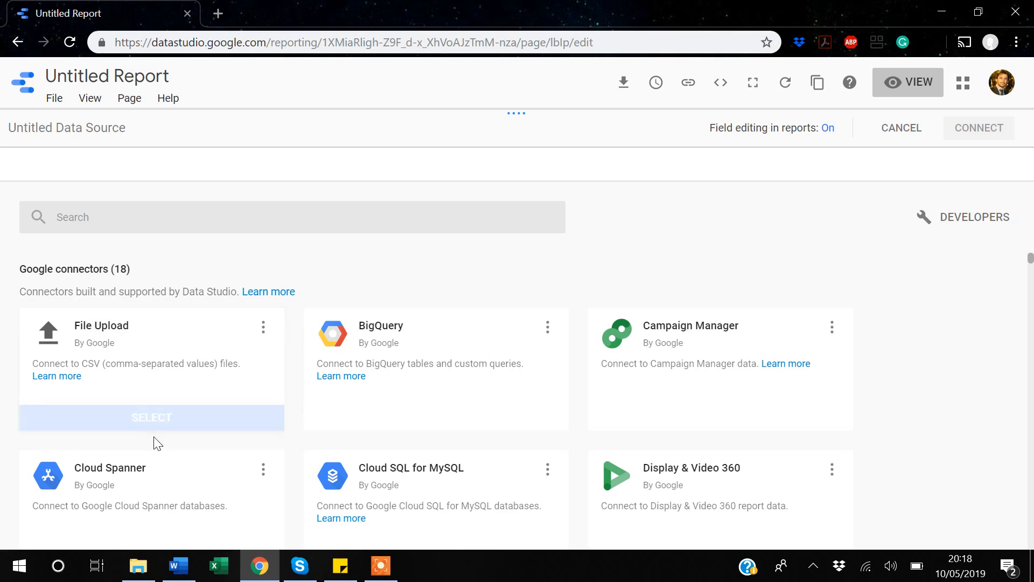
click(152, 421)
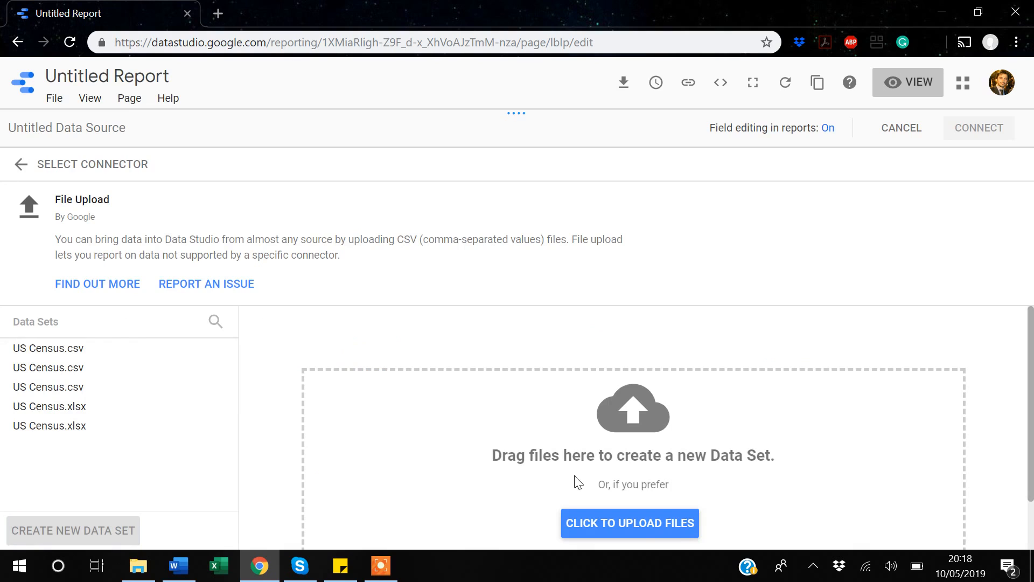
- Upload the US Census file from the Videos > Google_data_studio > Intro_Data_Studio folder on drive F:
click(643, 529)
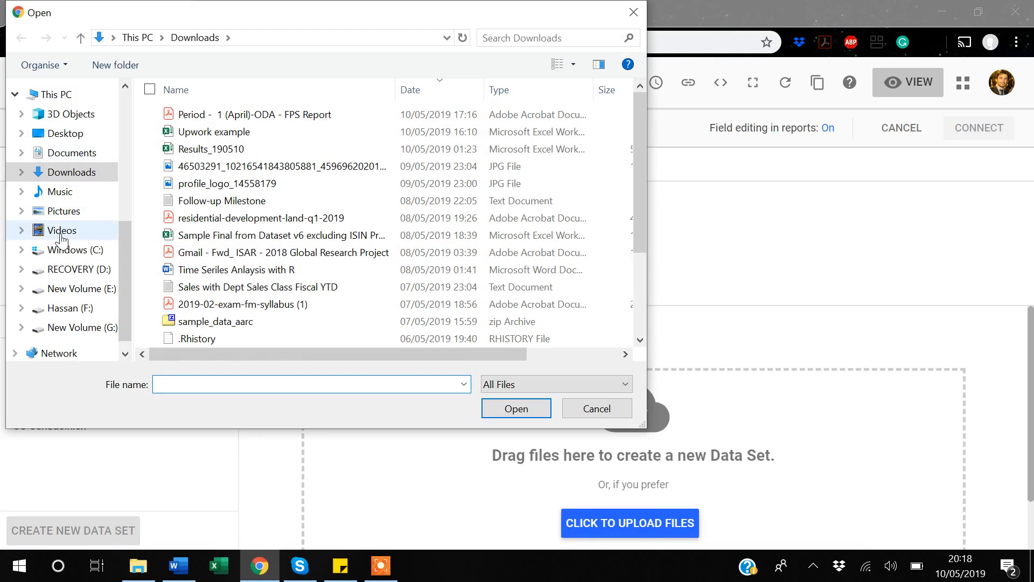
click(76, 311)
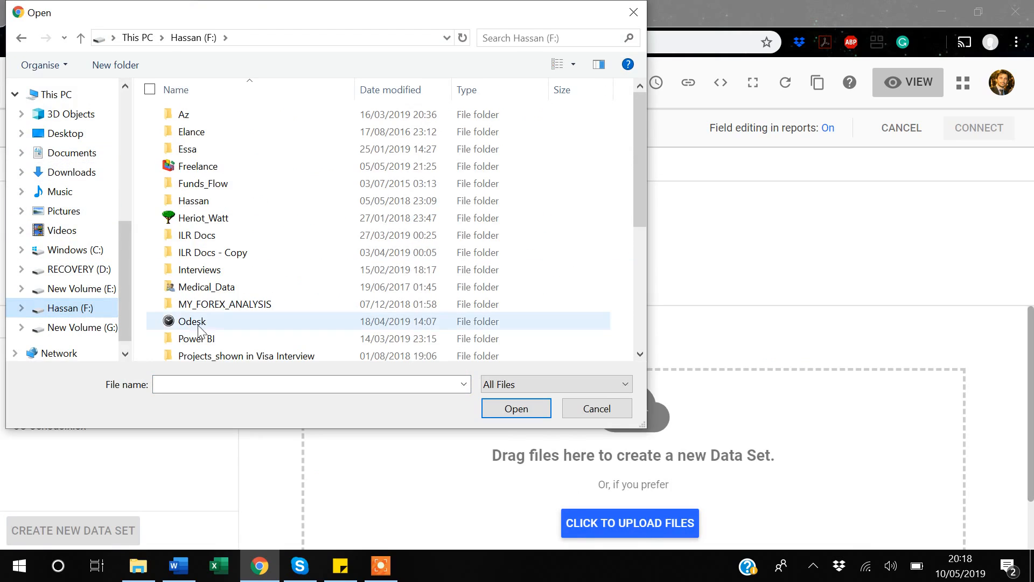
scroll(207, 332, down, 2)
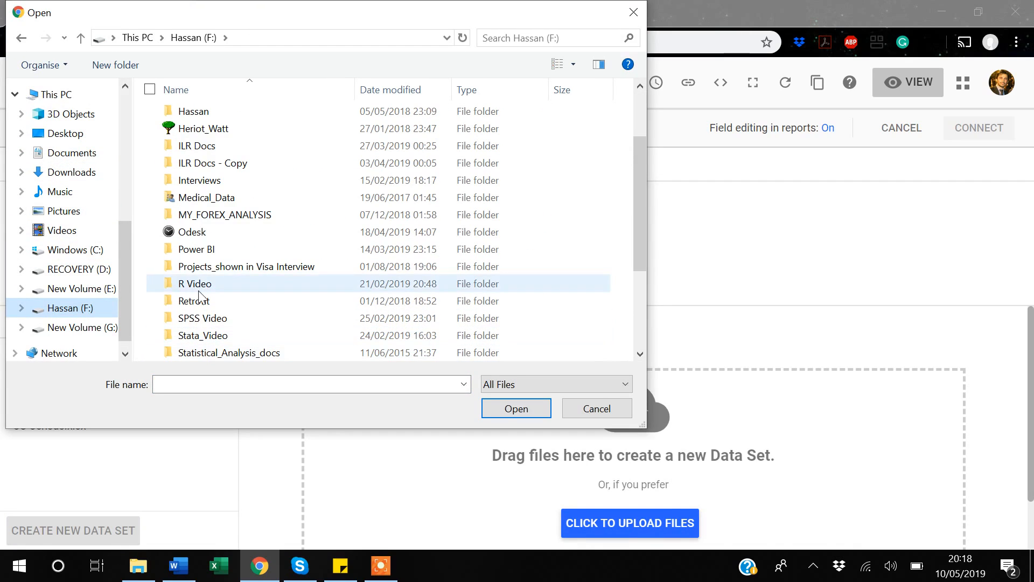
scroll(202, 334, down, 1)
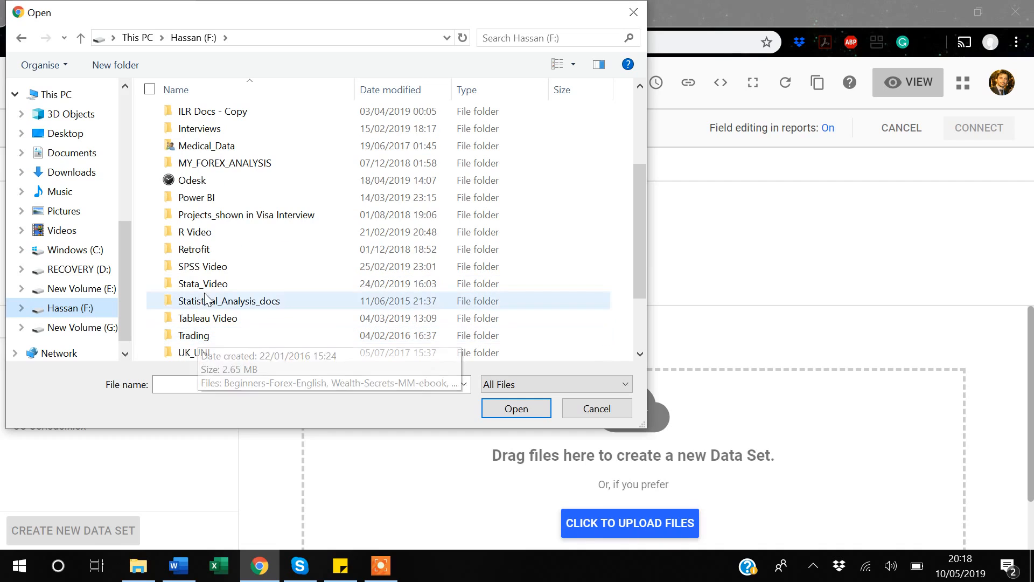
click(198, 231)
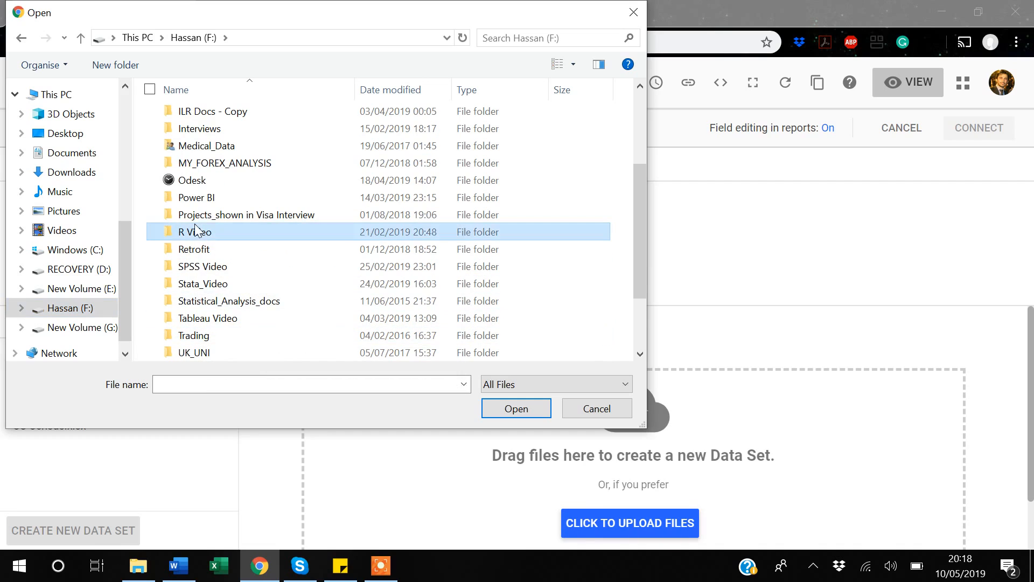
key(v)
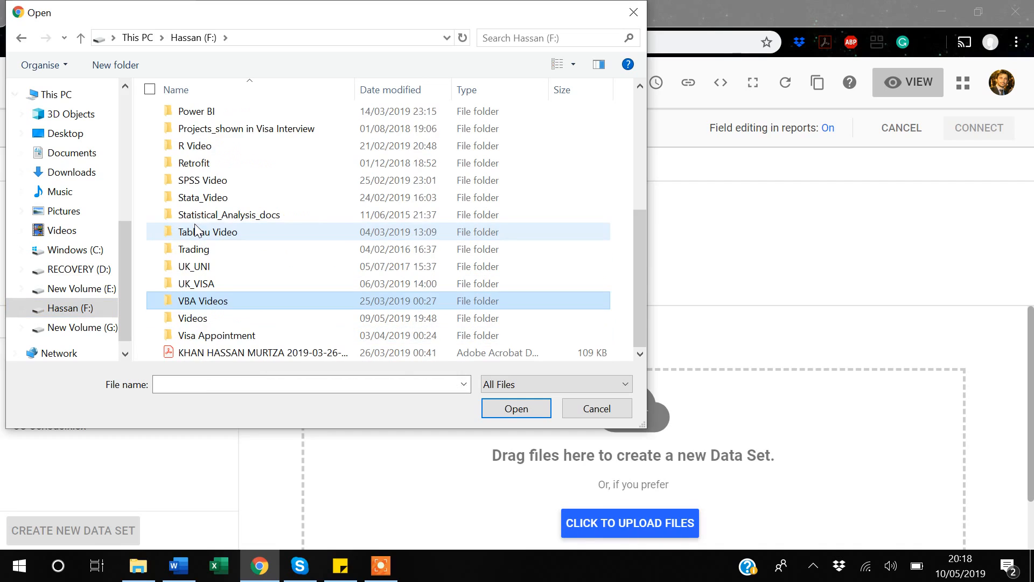
double_click(200, 320)
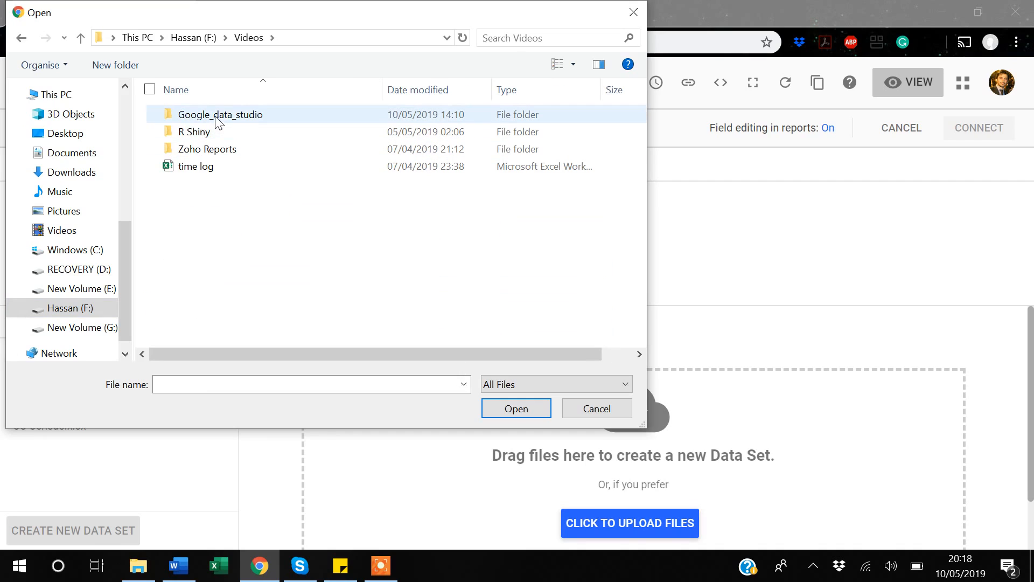
double_click(212, 115)
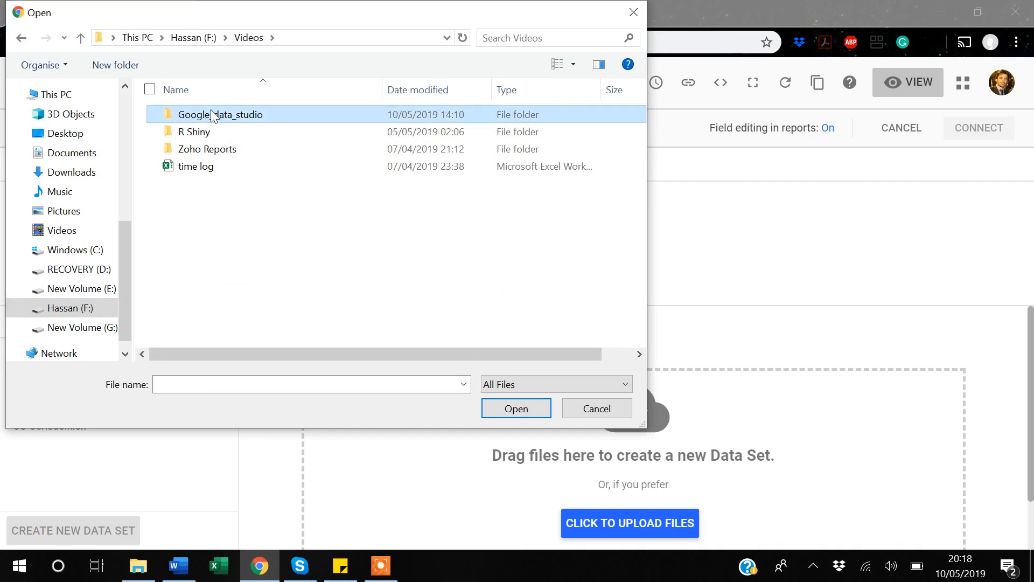
double_click(200, 136)
click(285, 154)
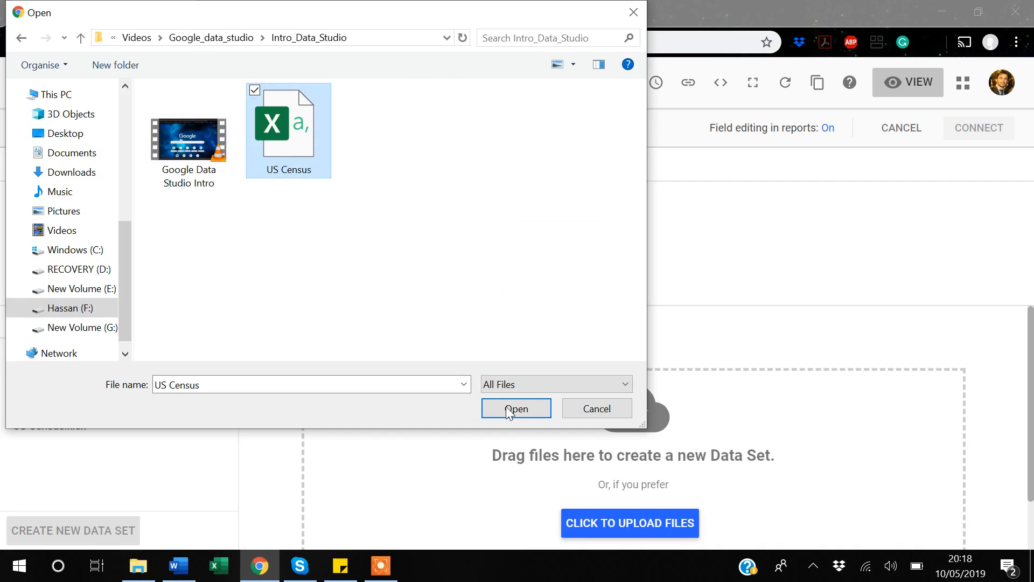
click(516, 409)
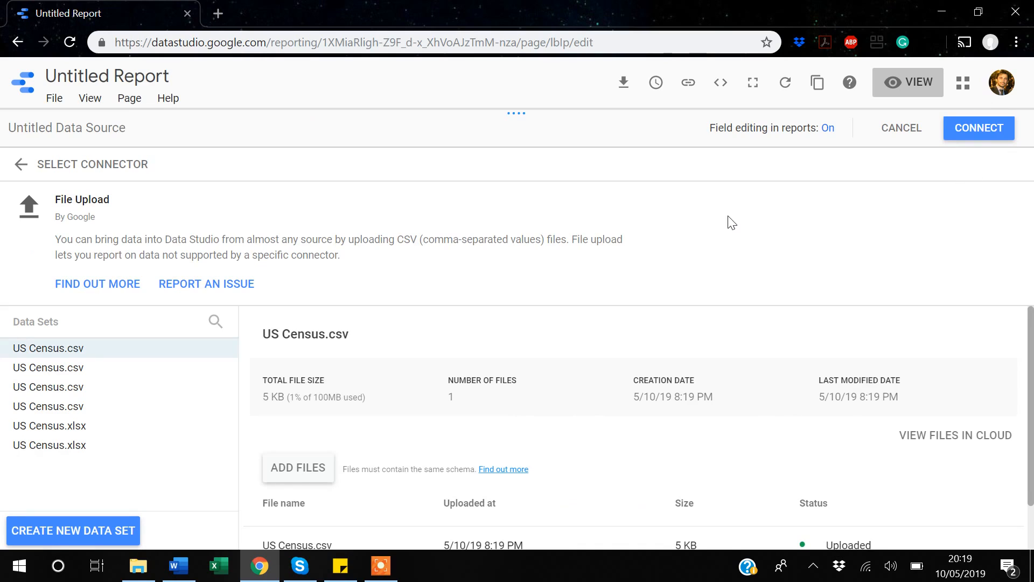
- Connect the uploaded US Census.csv data set and add it to the report as a data source
click(977, 134)
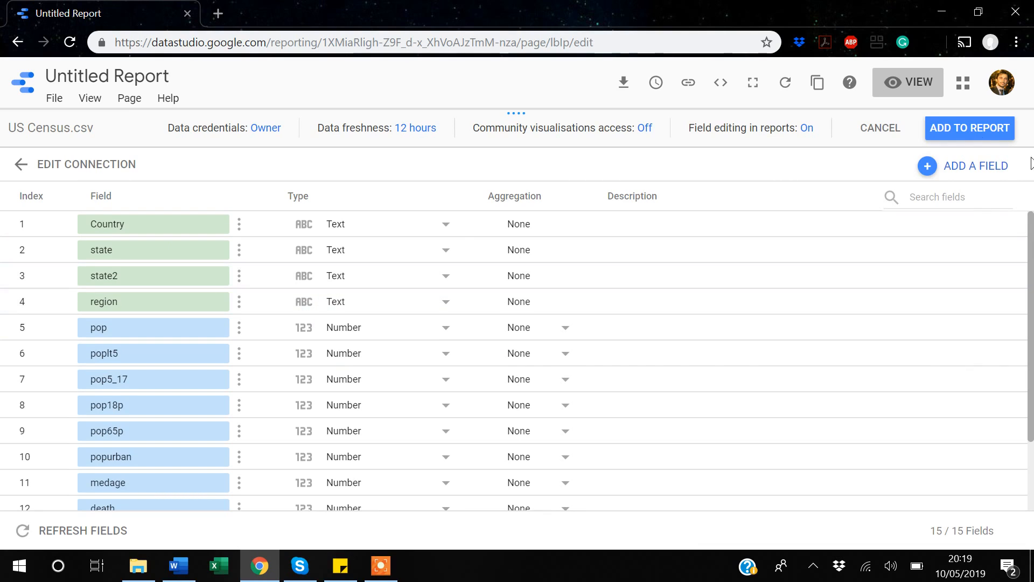
click(990, 137)
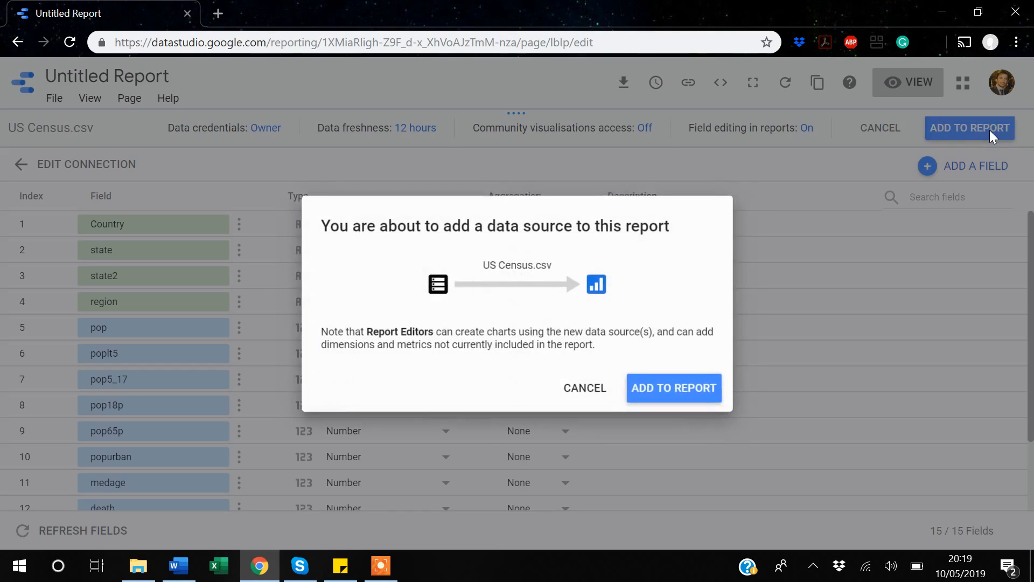
click(690, 396)
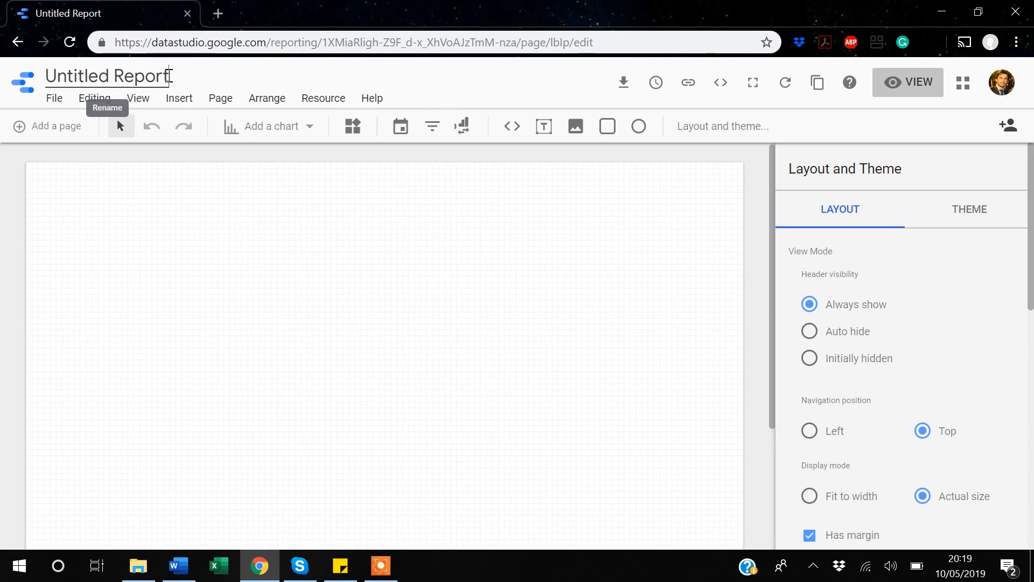
- Rename the report as "Filter control & Score cards"
key(BackSpace)
key(BackSpace)
key(BackSpace)
key(BackSpace)
key(BackSpace)
key(BackSpace)
key(BackSpace)
key(BackSpace)
key(BackSpace)
key(BackSpace)
key(BackSpace)
key(BackSpace)
key(BackSpace)
key(BackSpace)
key(BackSpace)
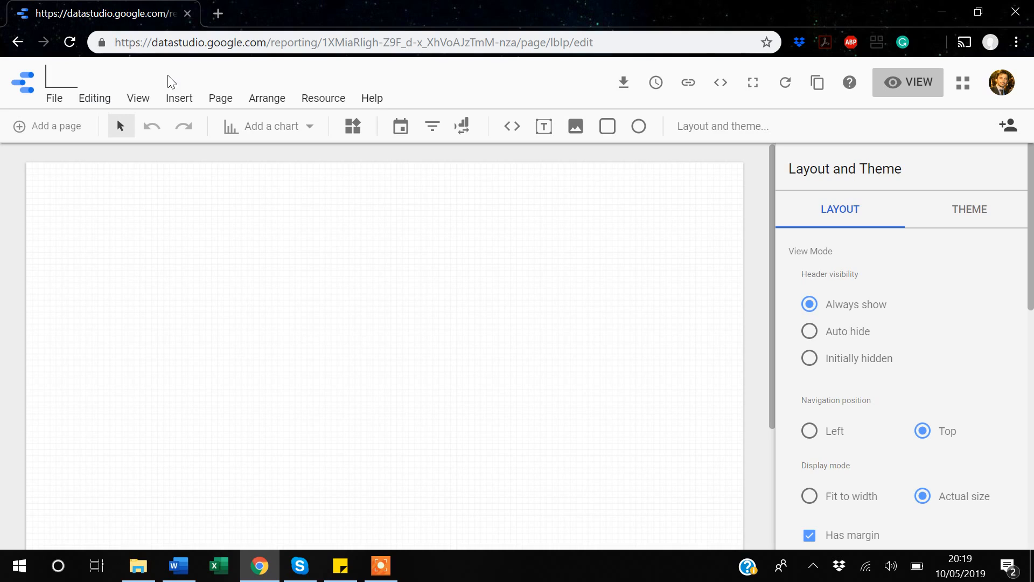
text(Fil)
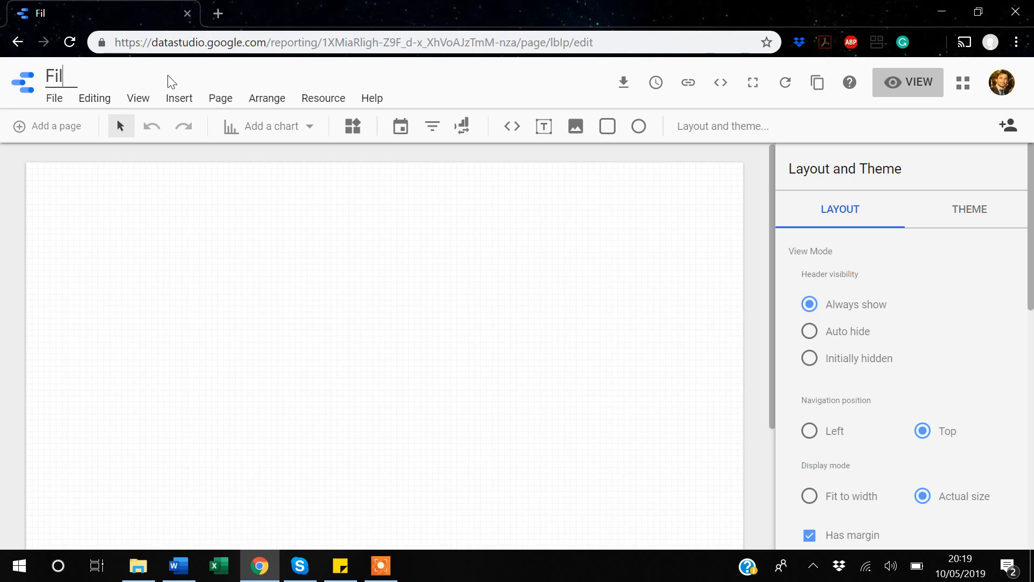
text(ter control)
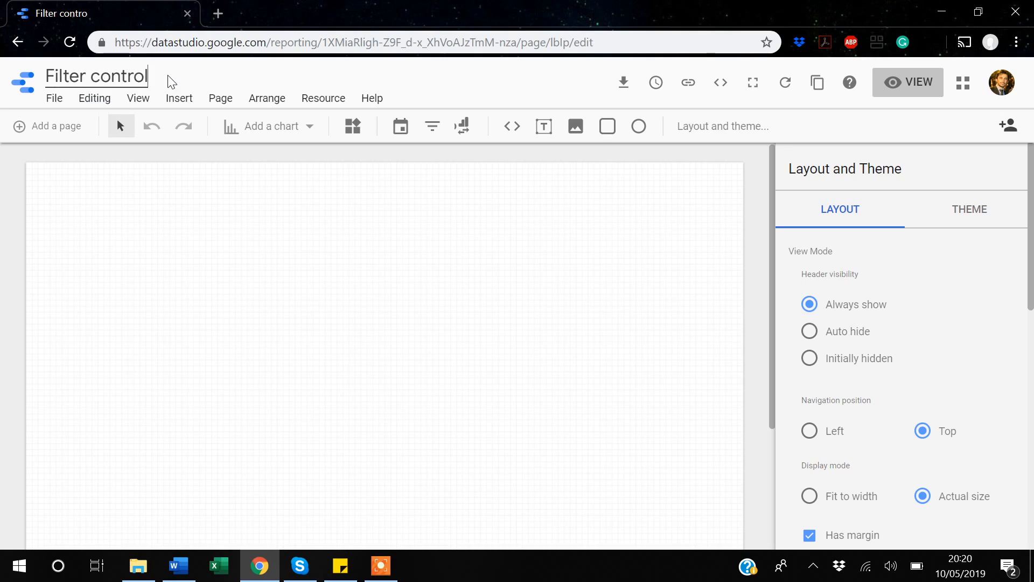
text( &)
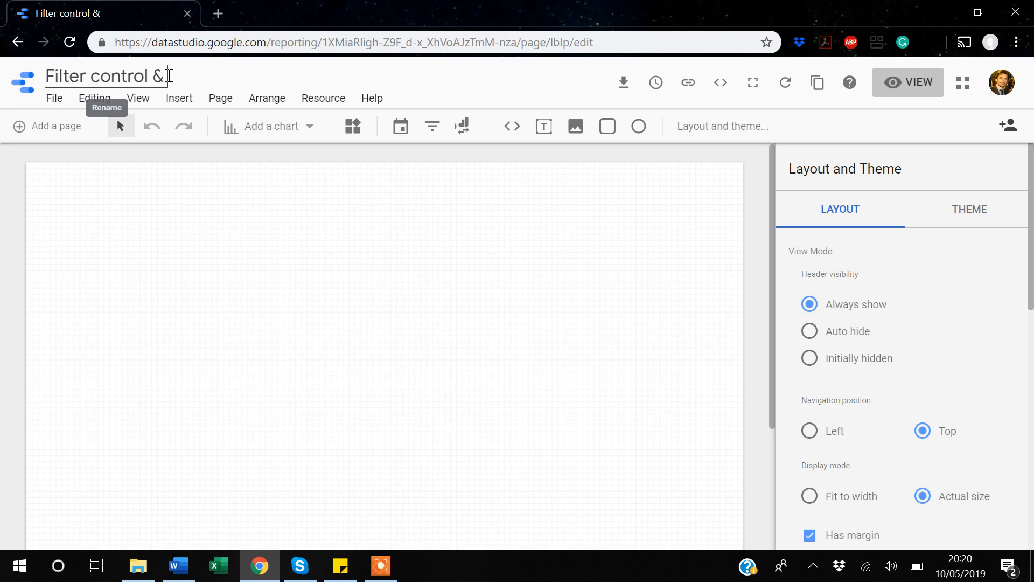
text( Sc)
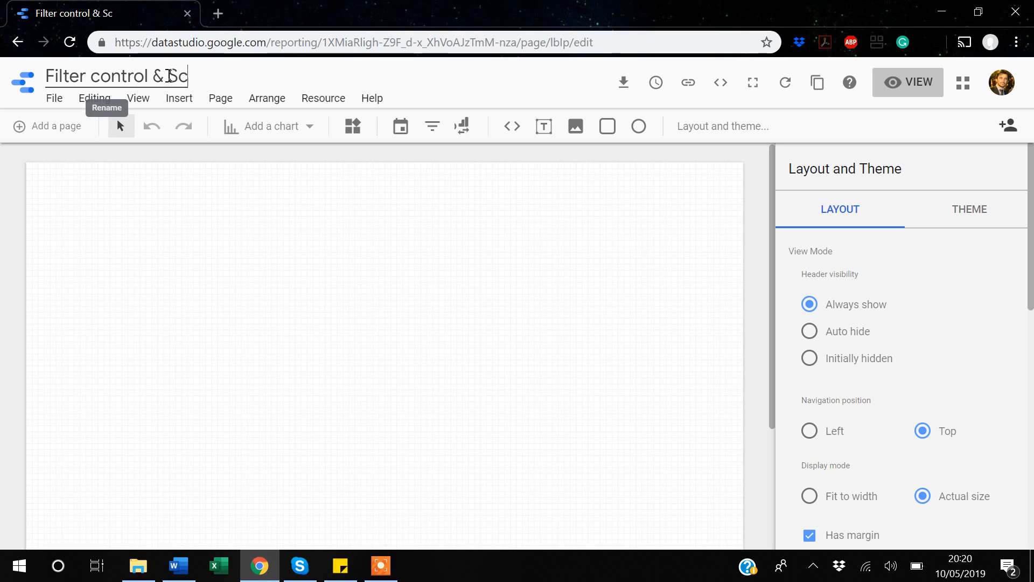
text(ore c)
text(ards)
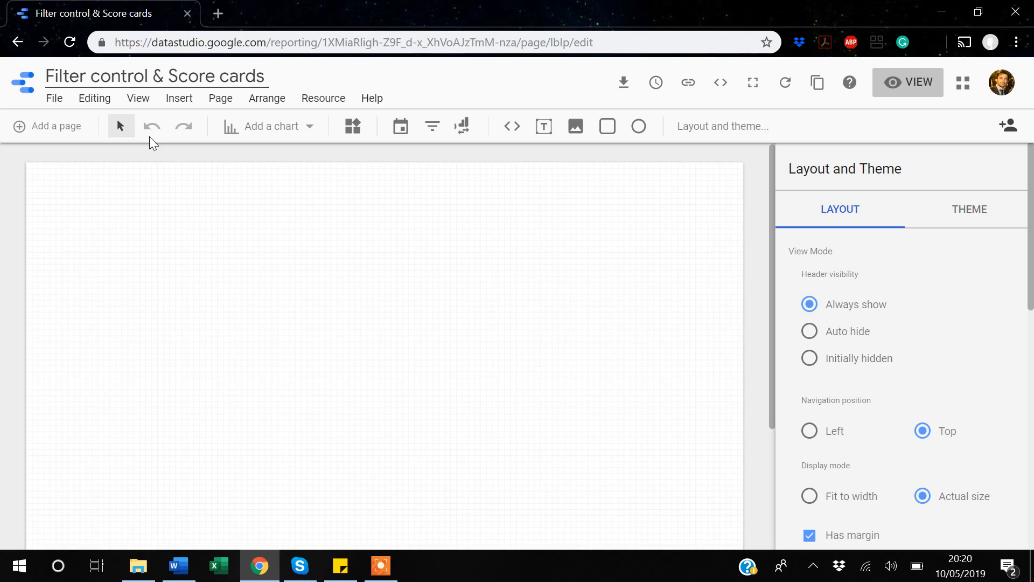
- Insert a scorecard and place it in the upper-left corner of the report page
click(181, 101)
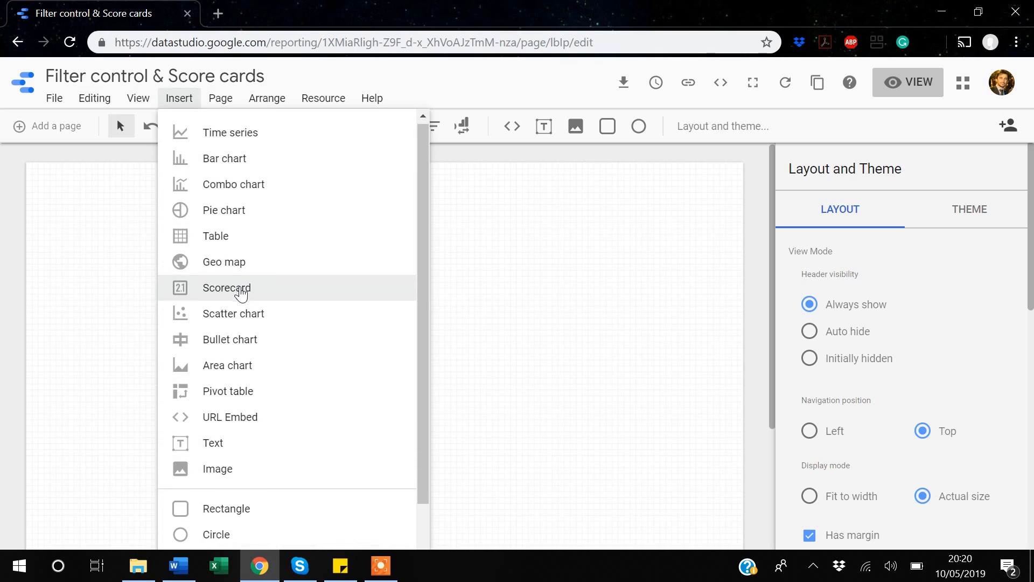
scroll(241, 293, down, 2)
scroll(241, 293, up, 2)
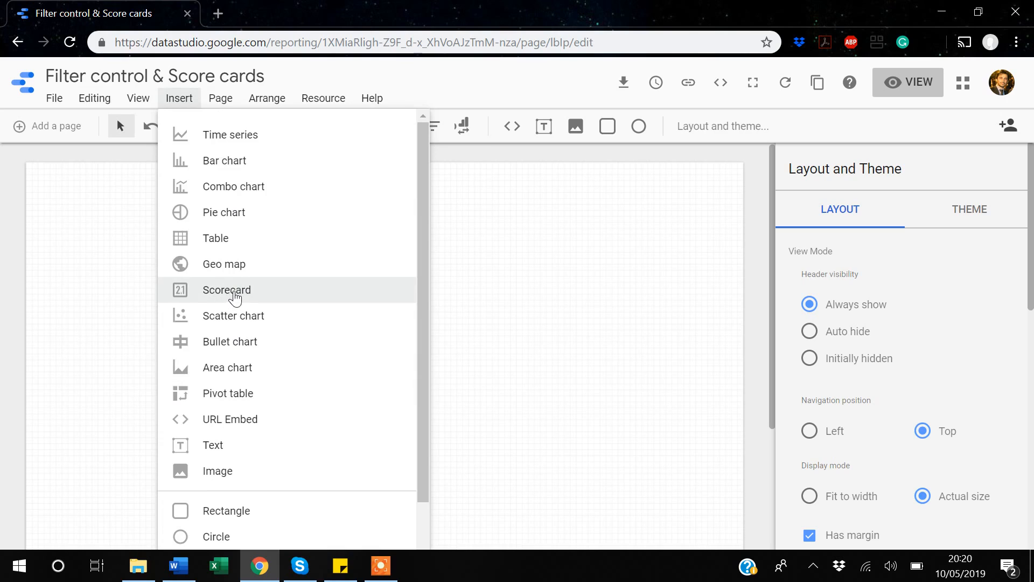
click(234, 291)
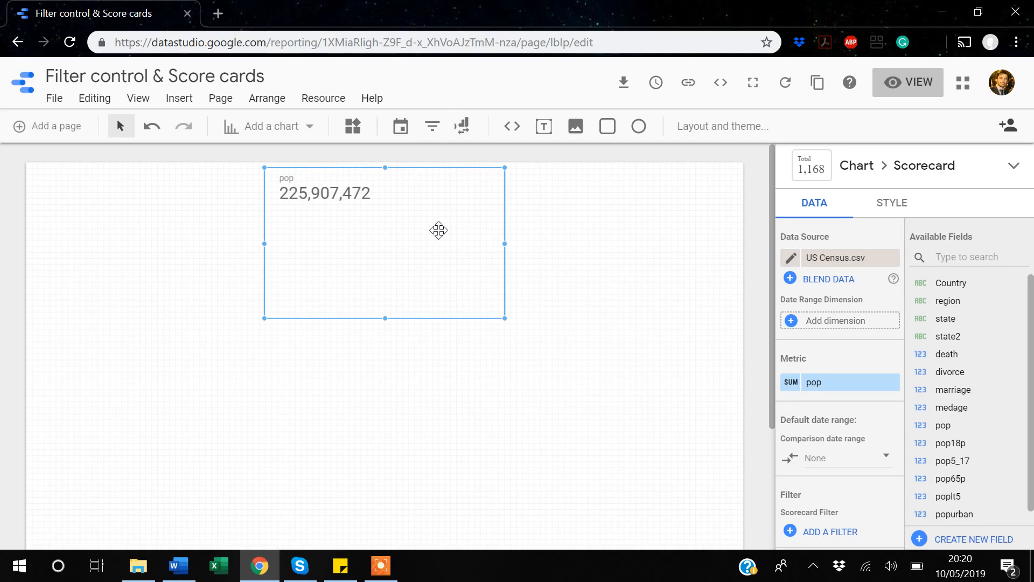
drag(439, 230, 206, 228)
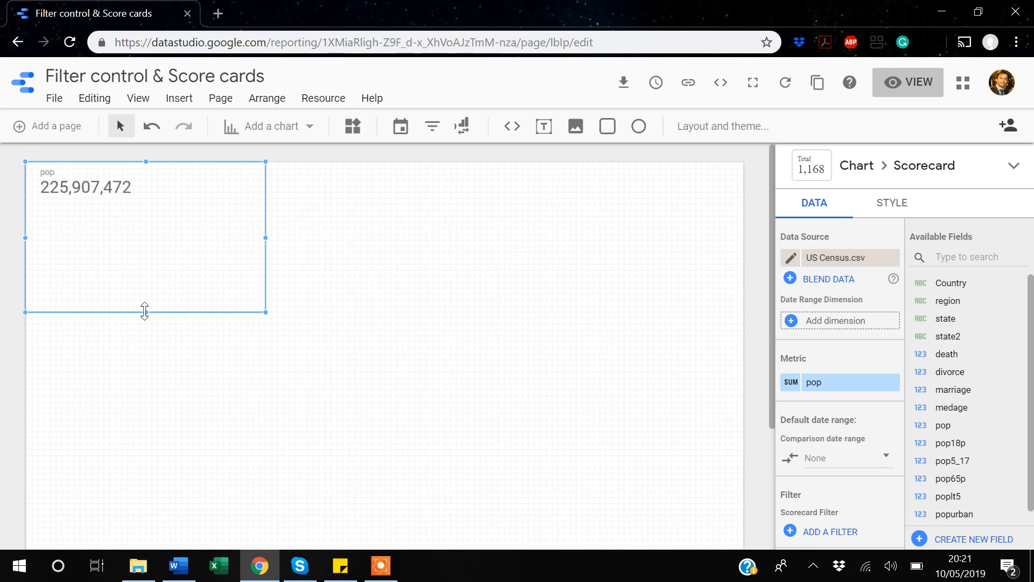
- Reduce the scorecard's height to fit closely around its label and number, and replace its metric with death
drag(146, 312, 154, 226)
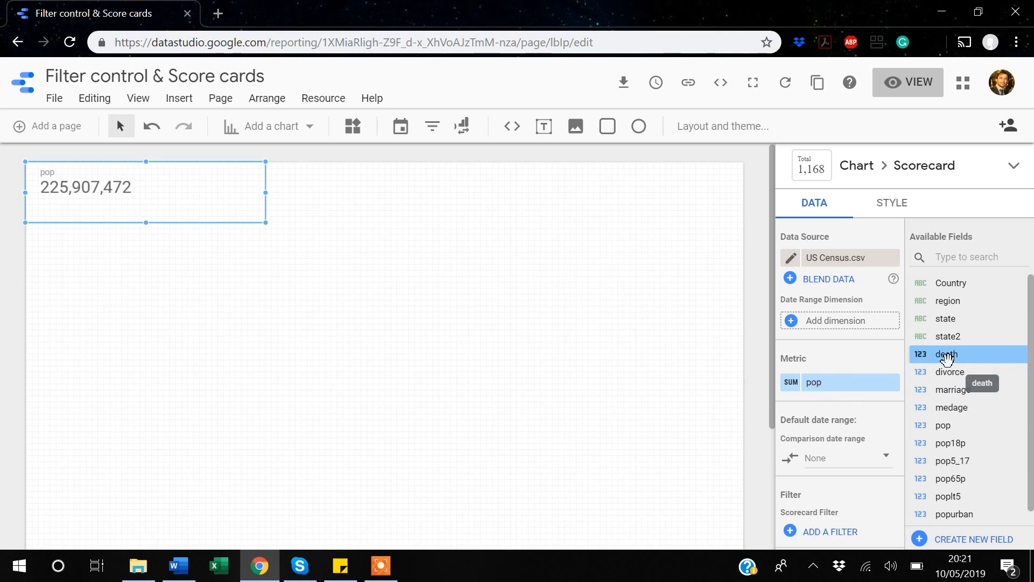
drag(946, 358, 839, 391)
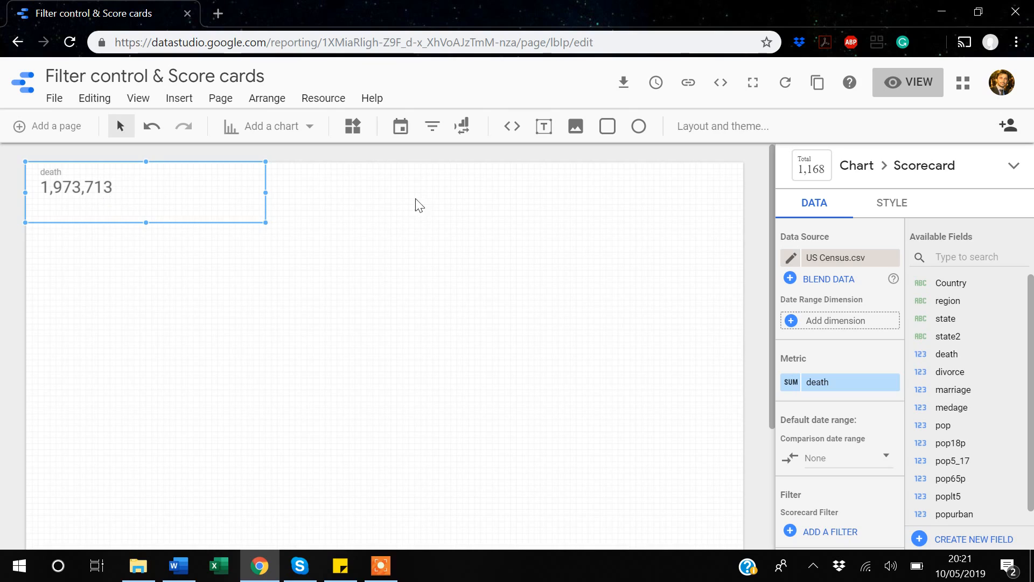
- Centre both the metric name and the metric value in the death scorecard
click(892, 206)
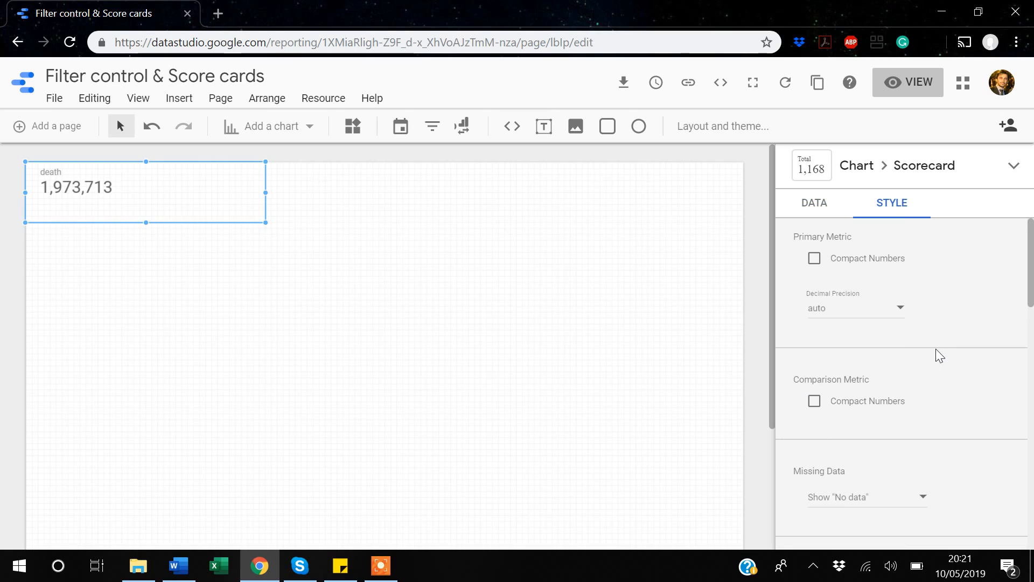
scroll(936, 350, down, 1)
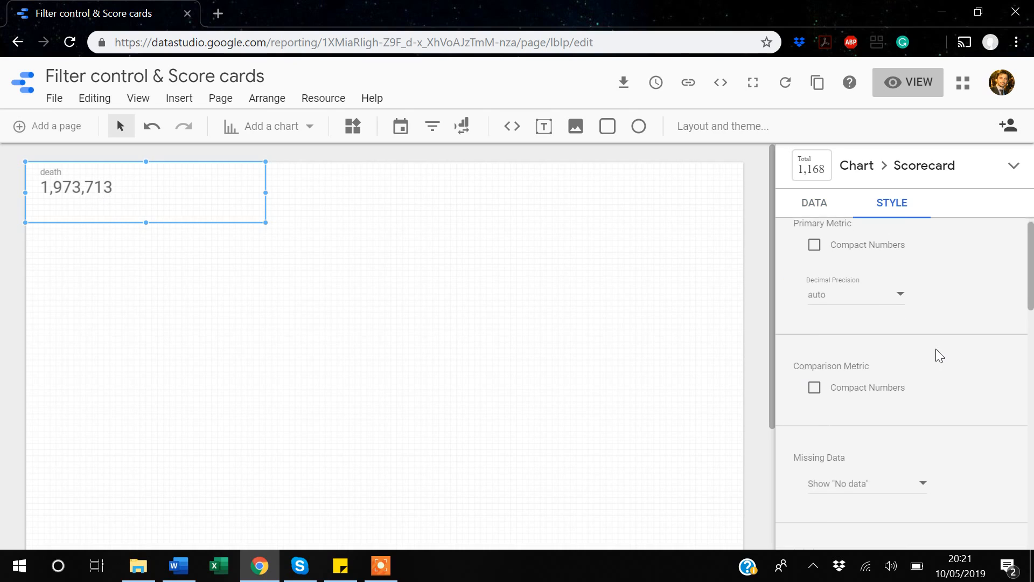
scroll(936, 350, down, 3)
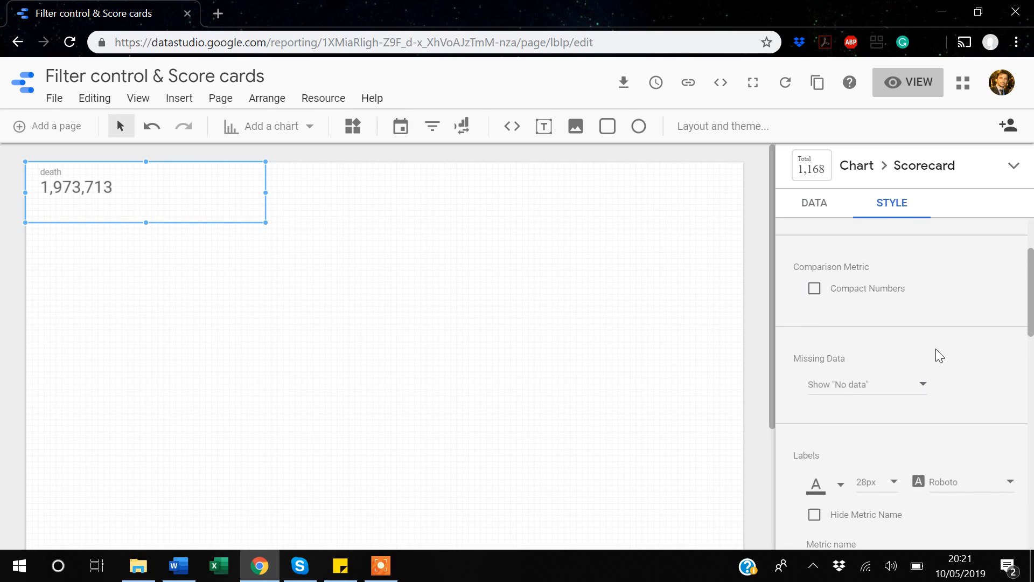
scroll(936, 348, down, 6)
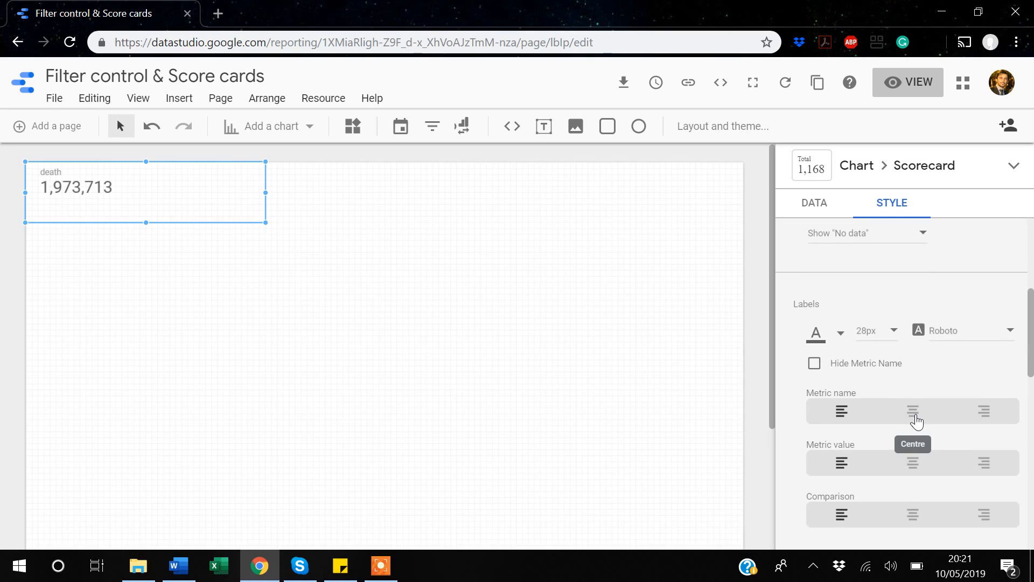
click(915, 415)
scroll(912, 428, down, 1)
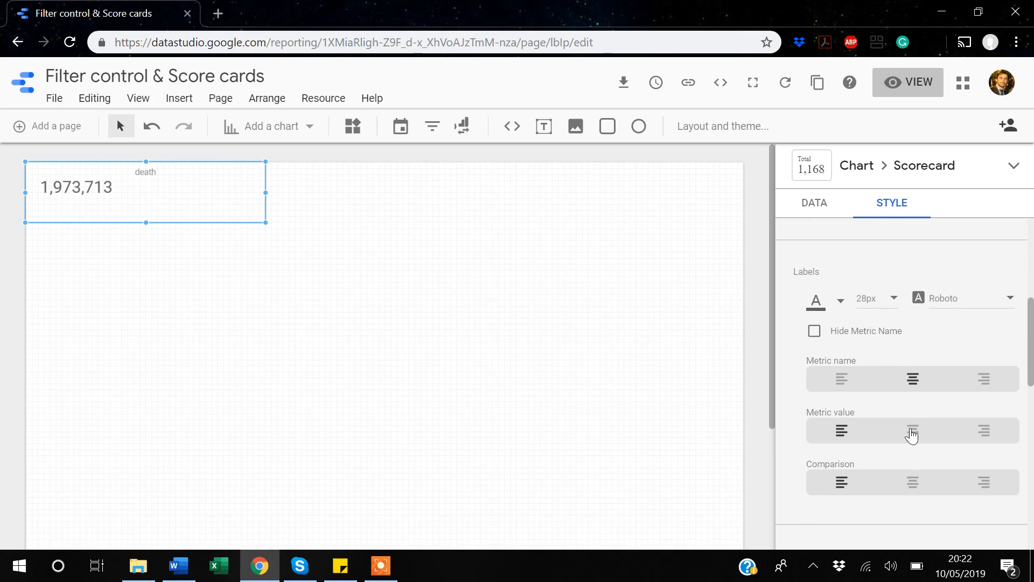
click(914, 436)
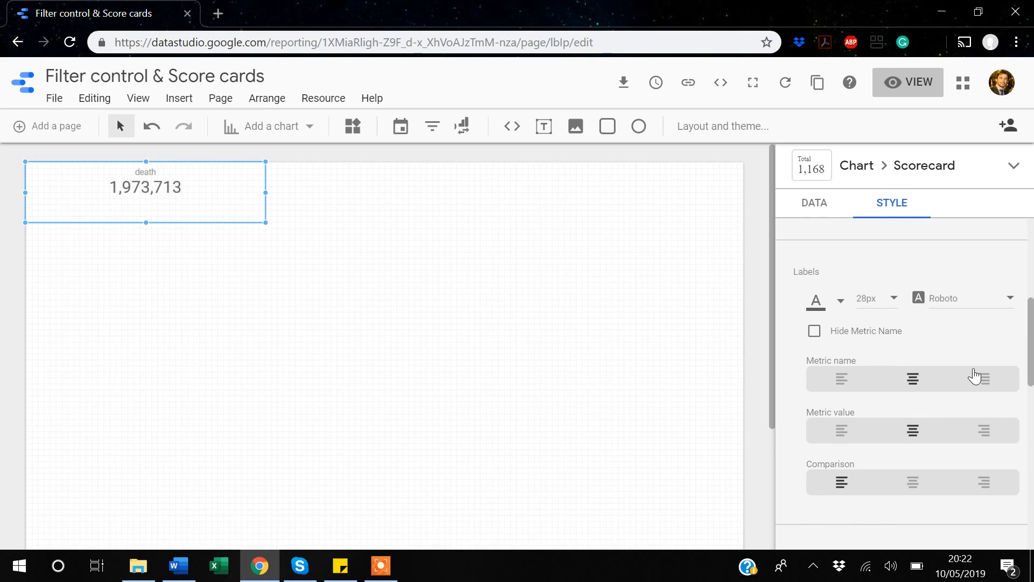
- Set the death scorecard's label text to dark red with a font size of 48px
scroll(919, 369, up, 1)
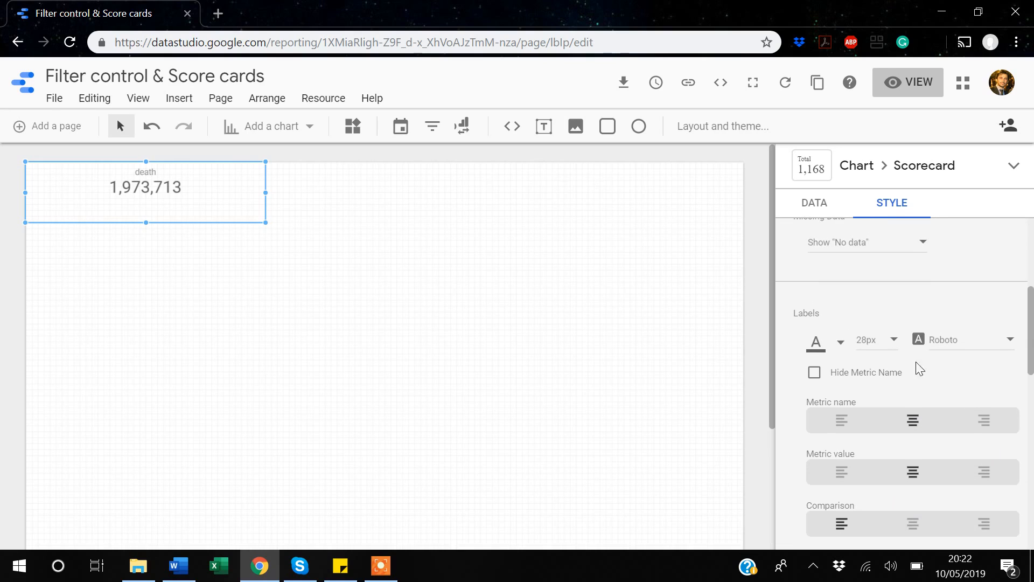
click(841, 344)
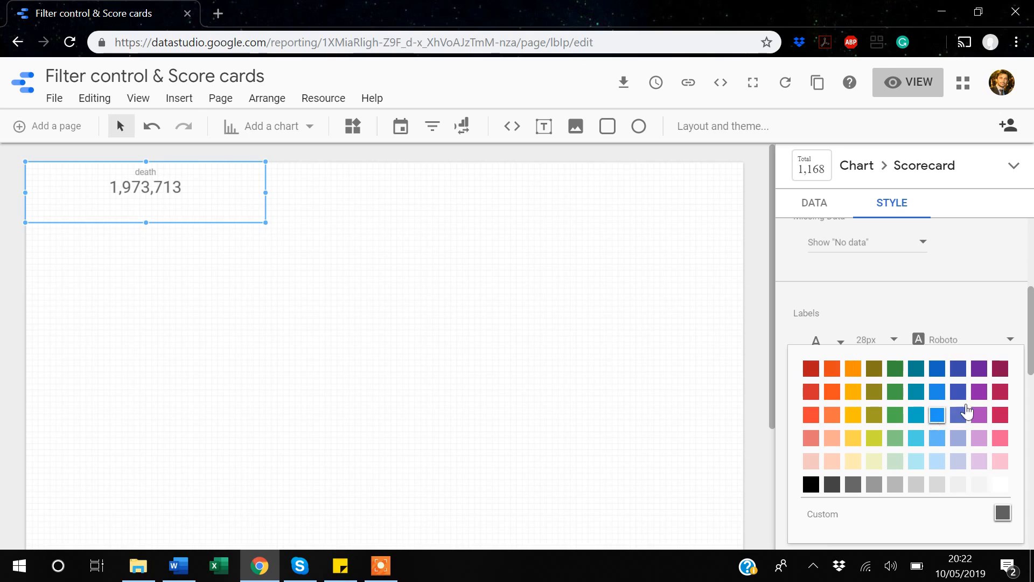
click(809, 370)
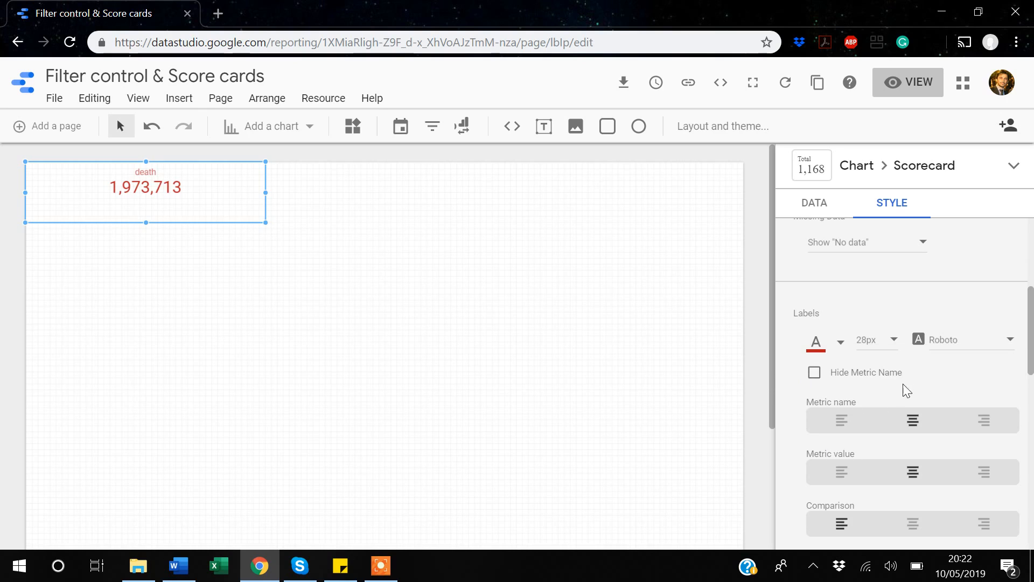
click(895, 341)
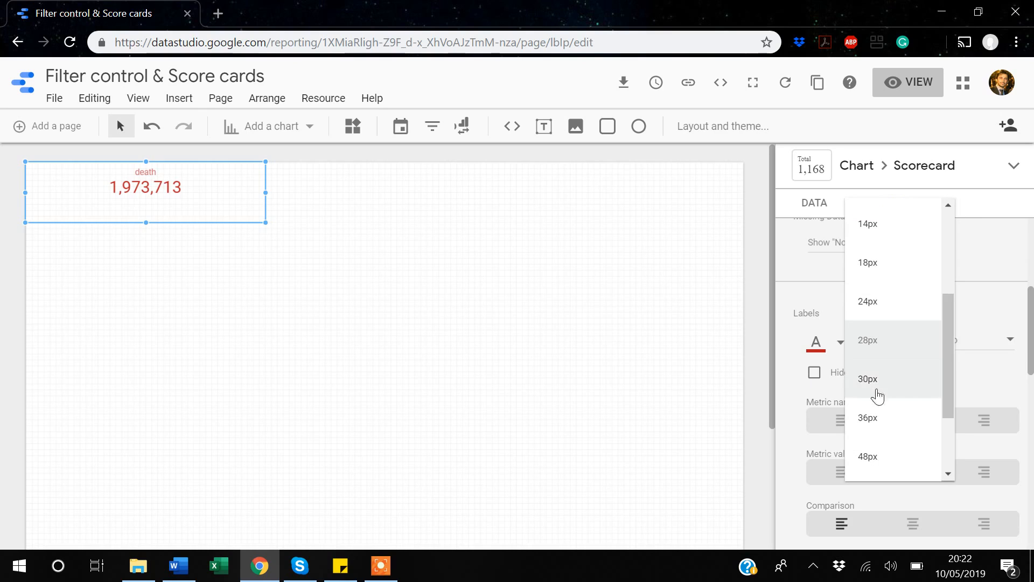
click(873, 457)
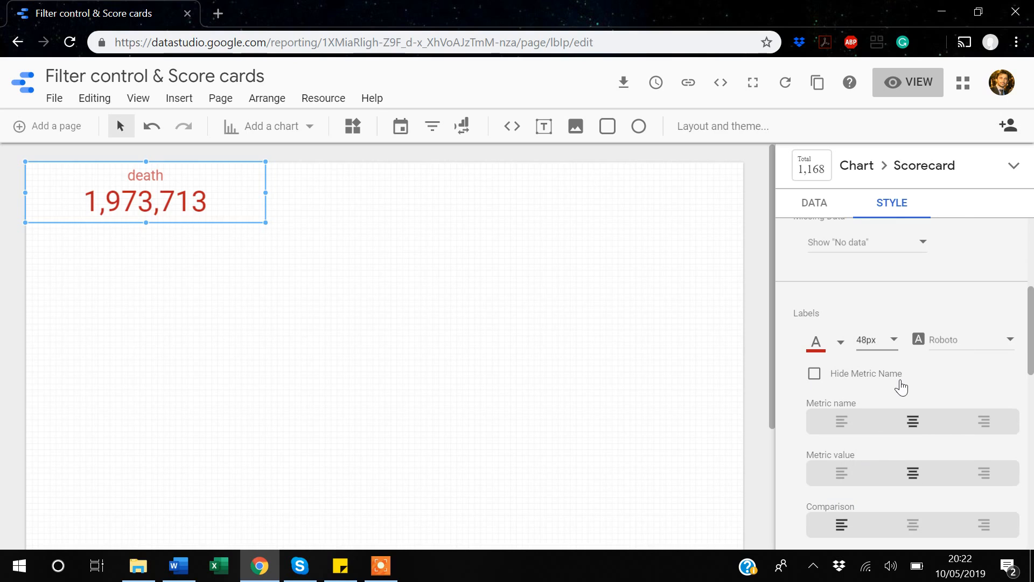
- Try a dark olive background on the death scorecard, and replace it with medium indigo blue
scroll(900, 380, down, 5)
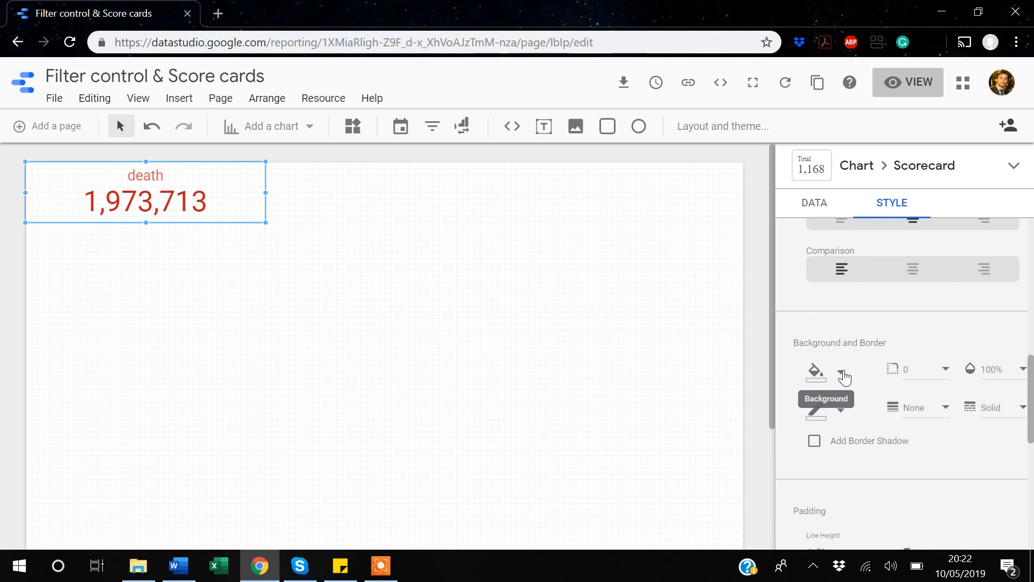
click(842, 371)
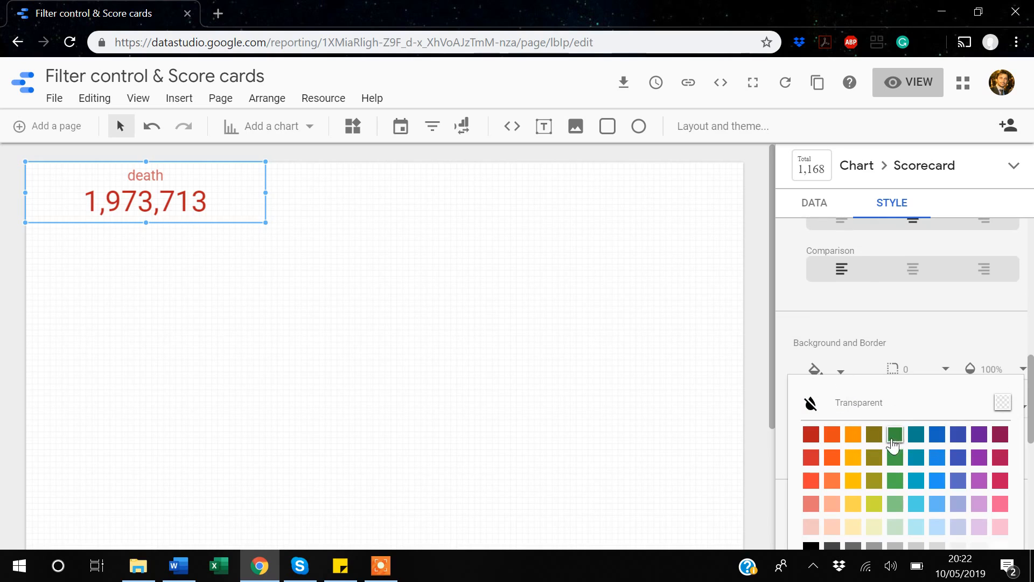
click(875, 435)
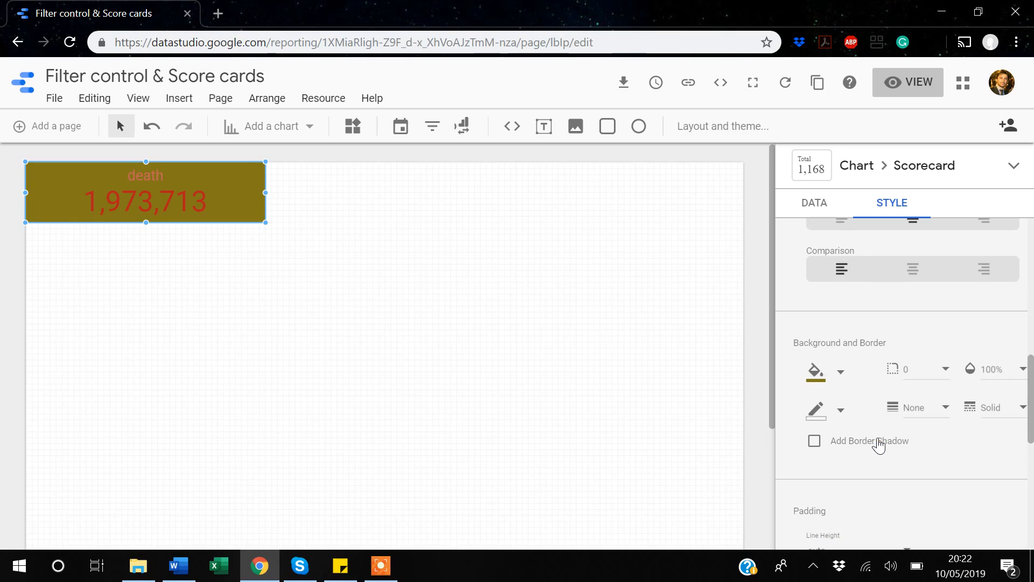
click(840, 372)
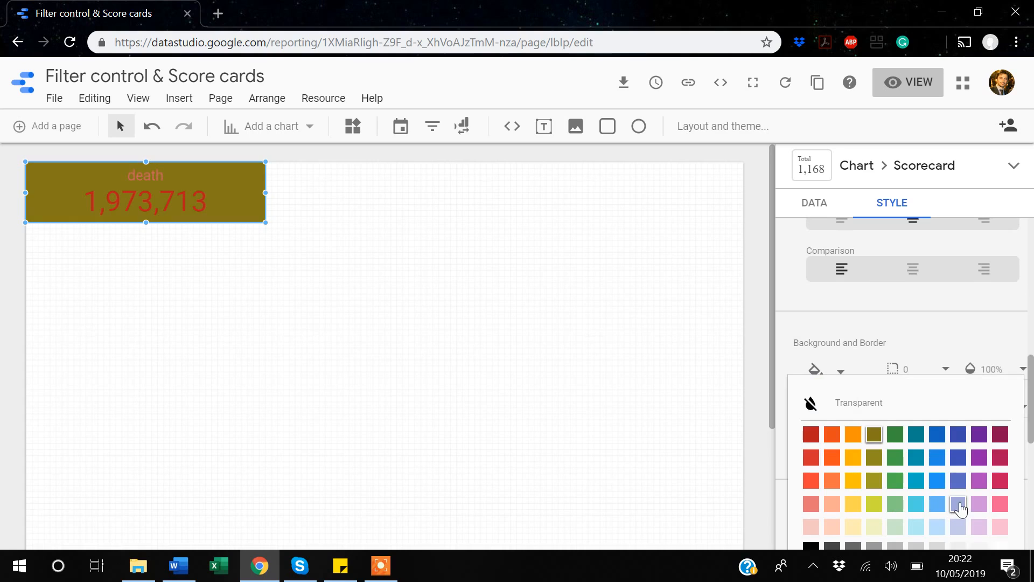
click(959, 483)
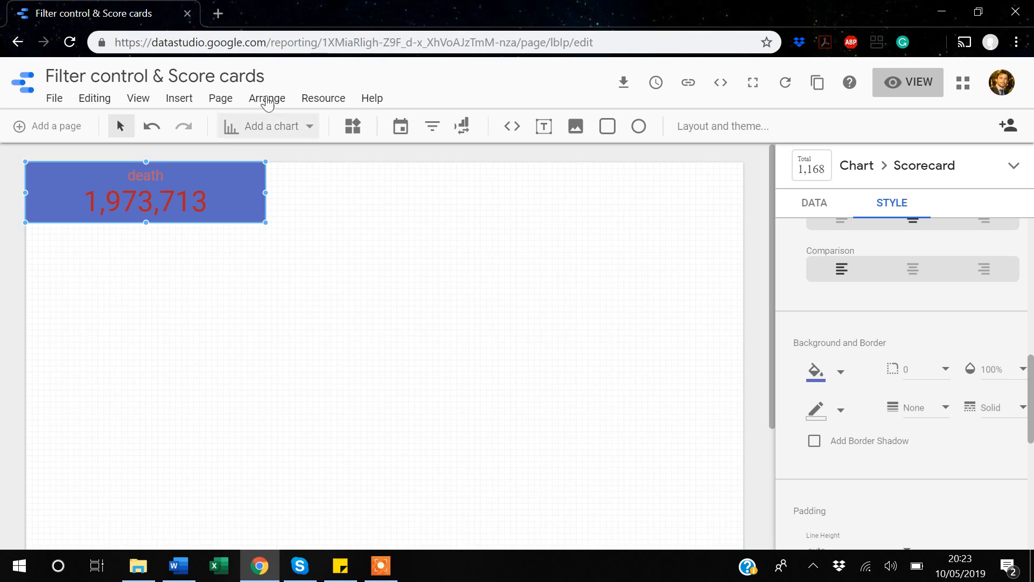
- Insert a second scorecard directly beside the death scorecard and reduce its height to match
click(179, 100)
click(225, 291)
drag(382, 234, 362, 208)
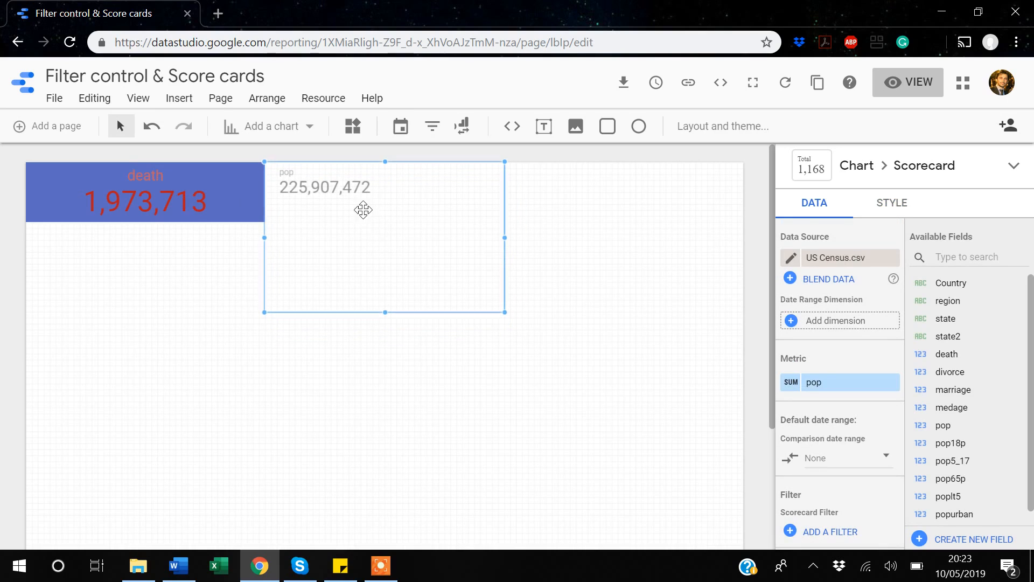
drag(385, 313, 385, 222)
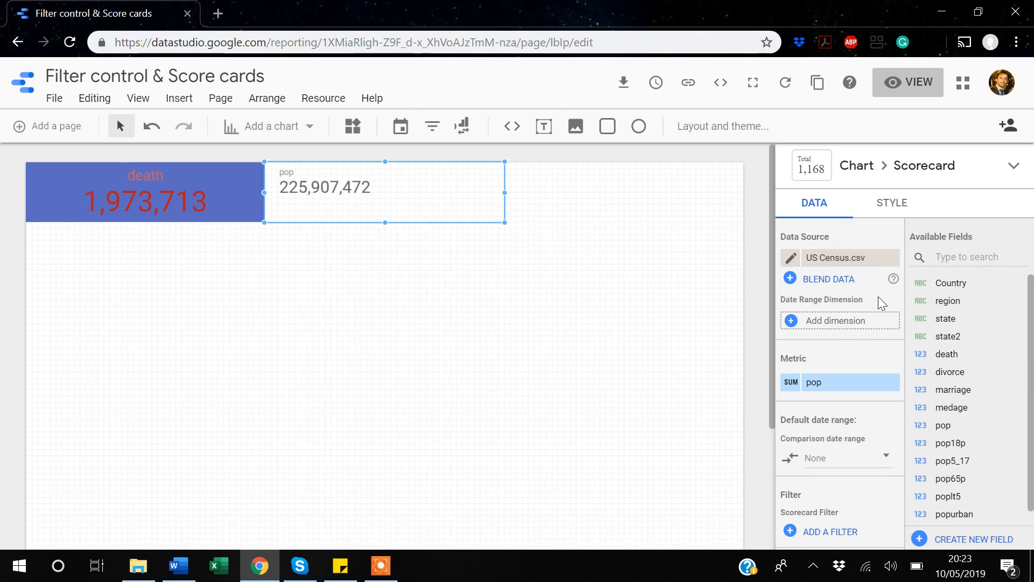
- Change the aggregation of the second scorecard's pop metric to Average
scroll(847, 333, down, 1)
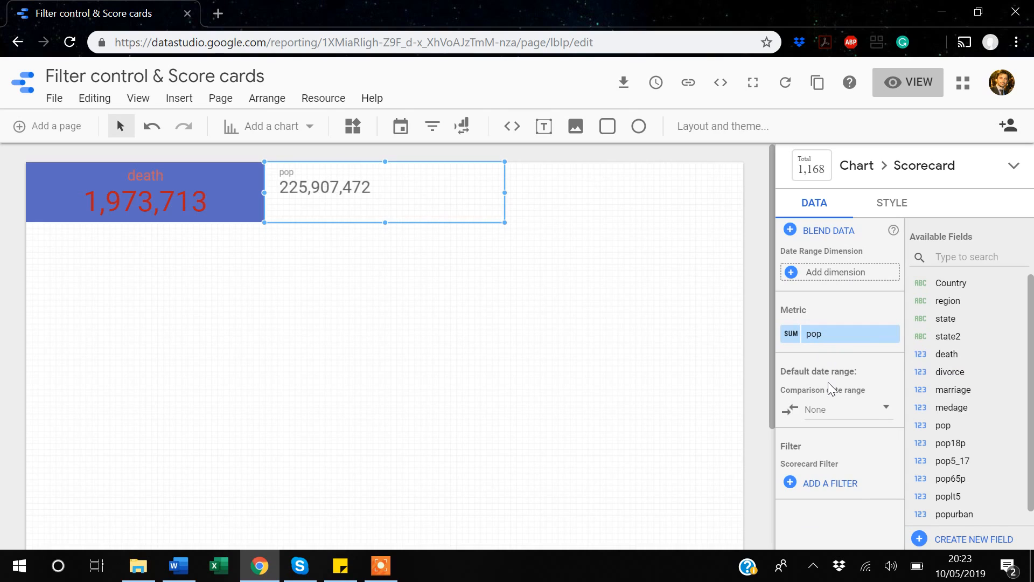
click(795, 338)
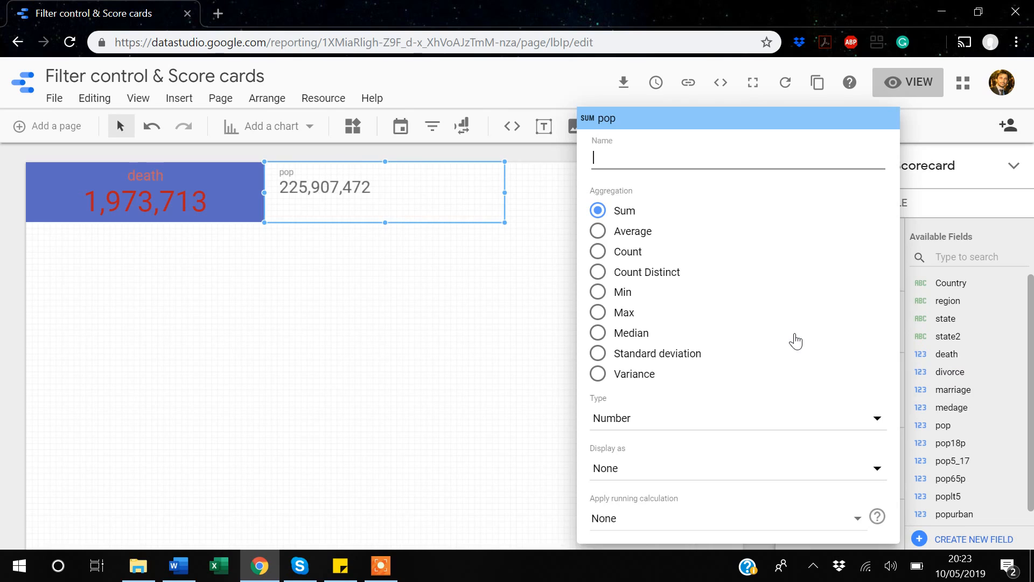
click(599, 238)
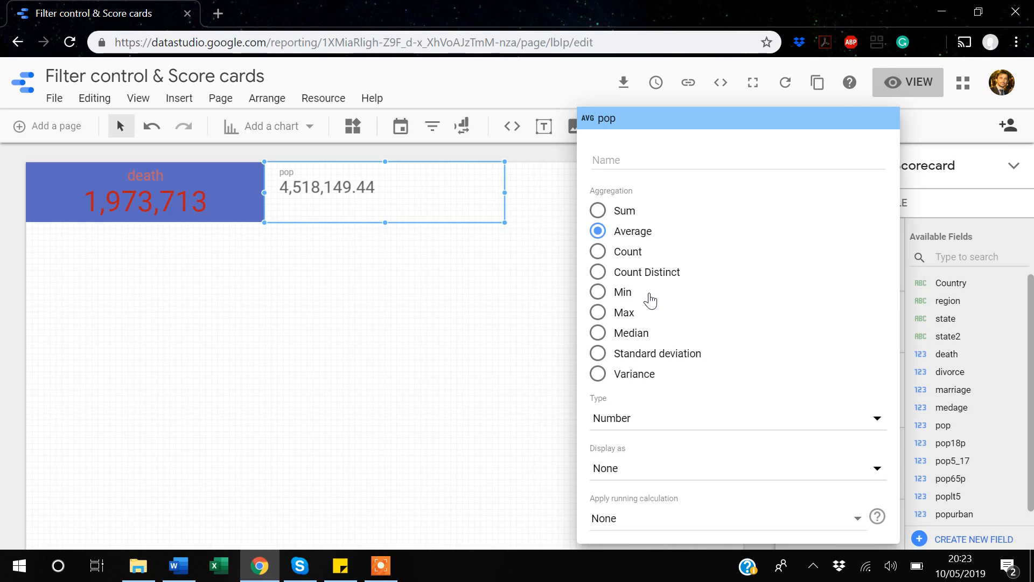
click(472, 323)
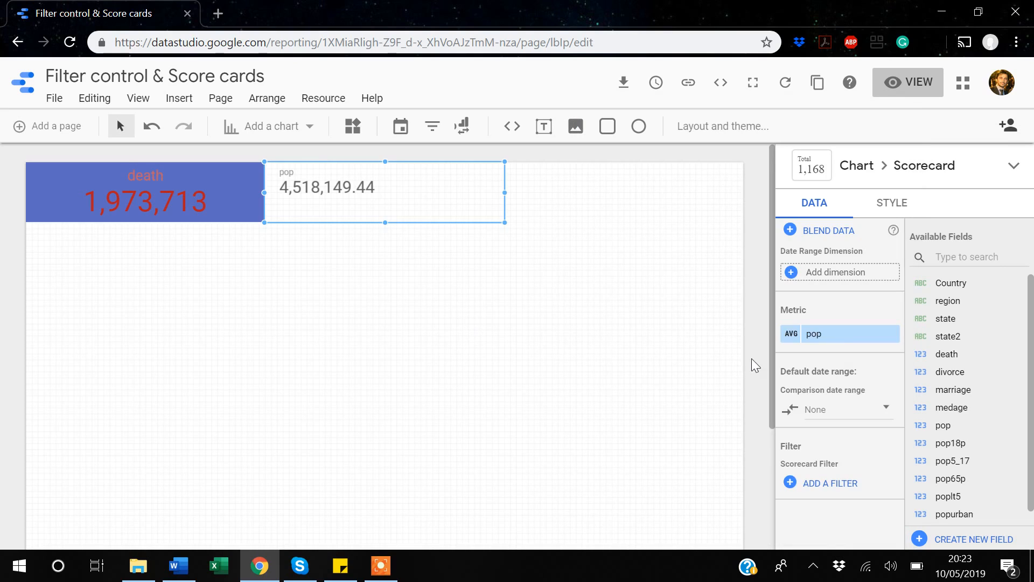
scroll(832, 366, down, 1)
scroll(833, 366, up, 2)
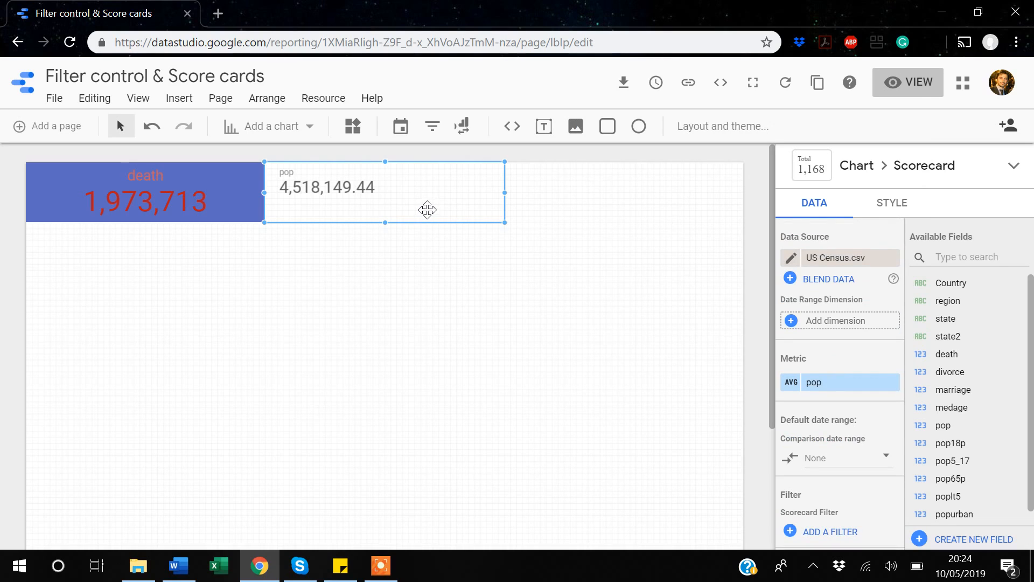
- Centre both the metric name and the metric value in the pop scorecard
click(902, 210)
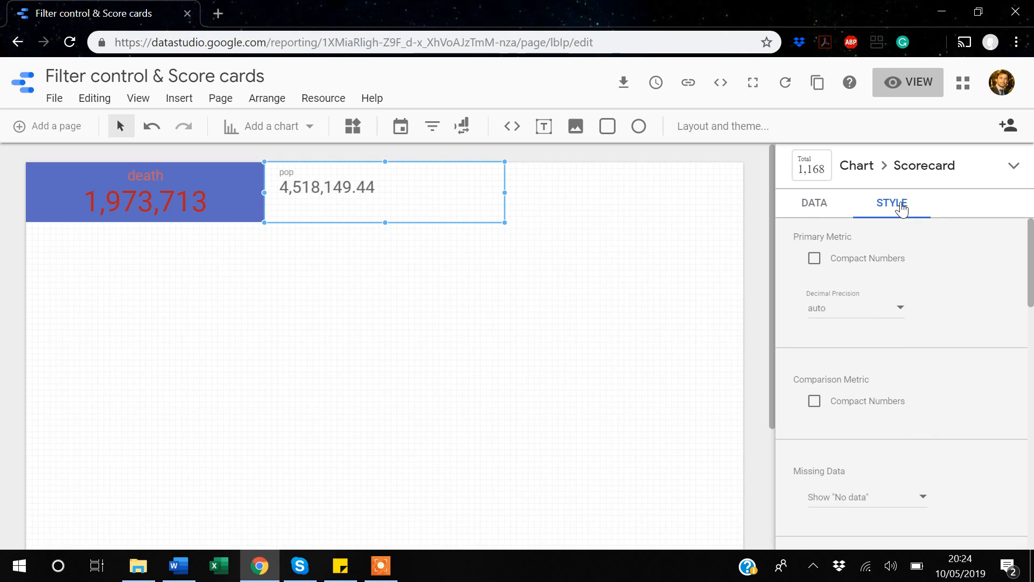
scroll(865, 296, down, 6)
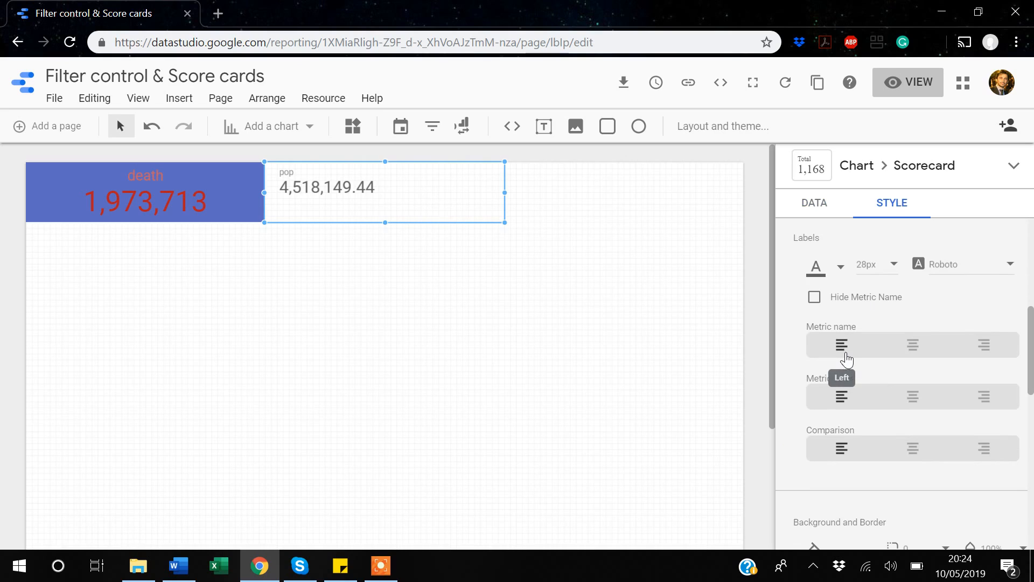
scroll(847, 355, down, 1)
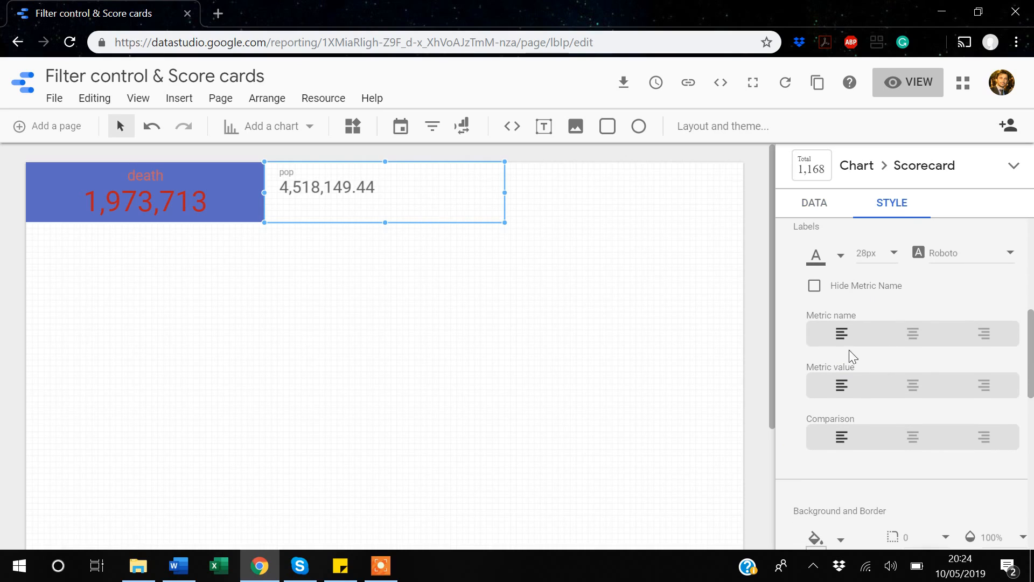
click(915, 343)
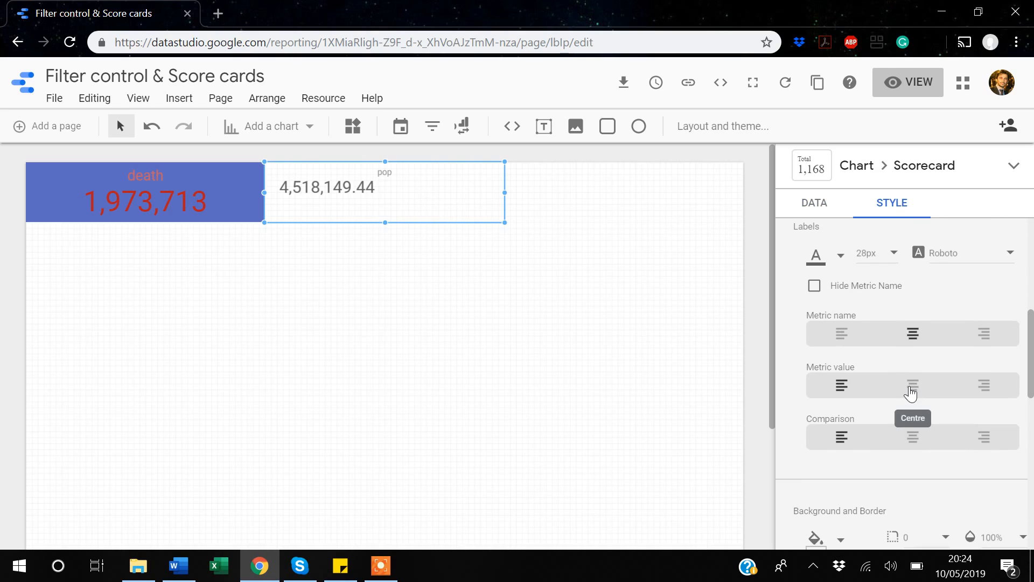
click(910, 392)
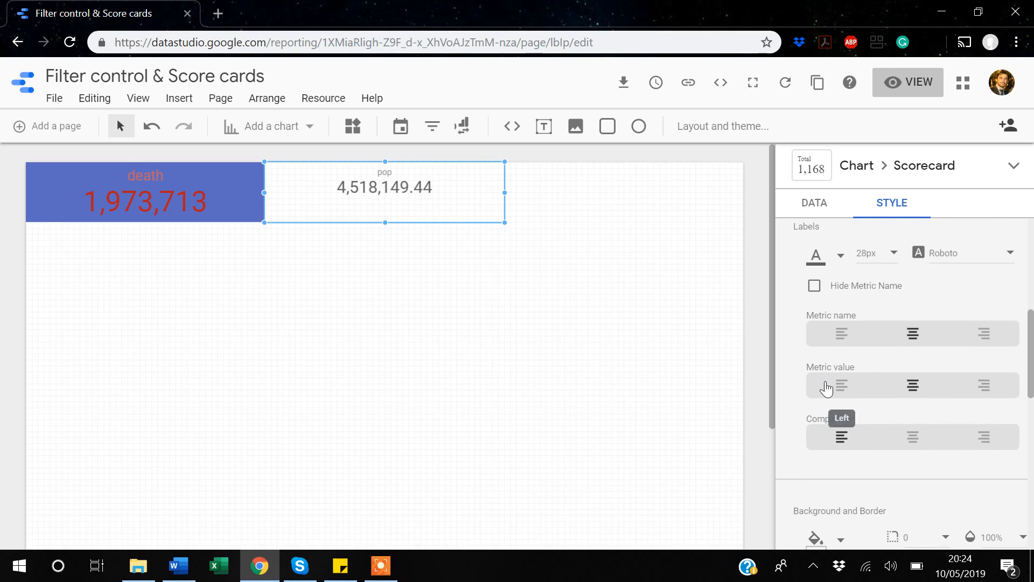
- Fill the pop scorecard's background with the same medium indigo blue as the death scorecard
scroll(827, 387, down, 4)
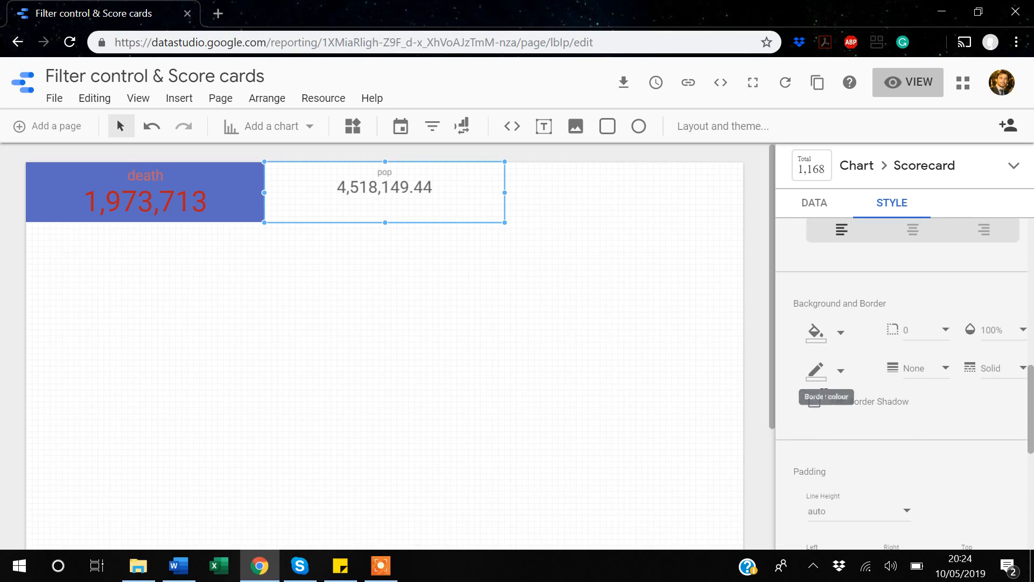
click(840, 335)
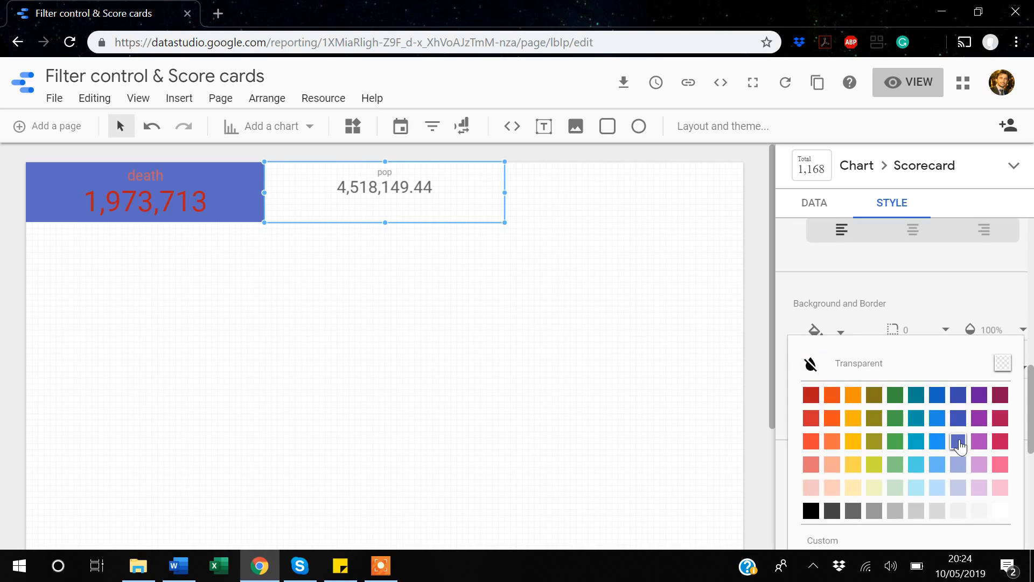
click(958, 442)
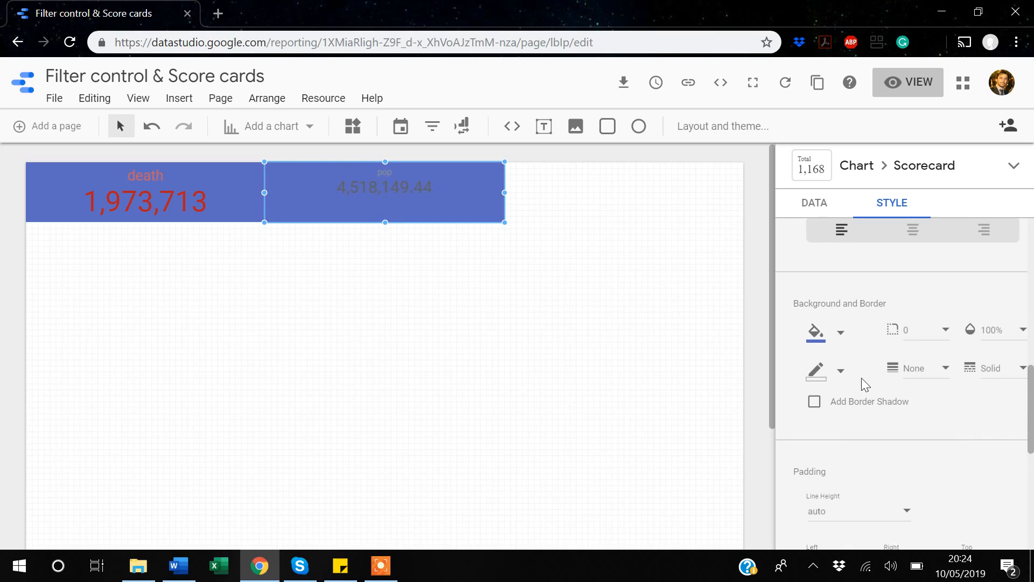
click(926, 376)
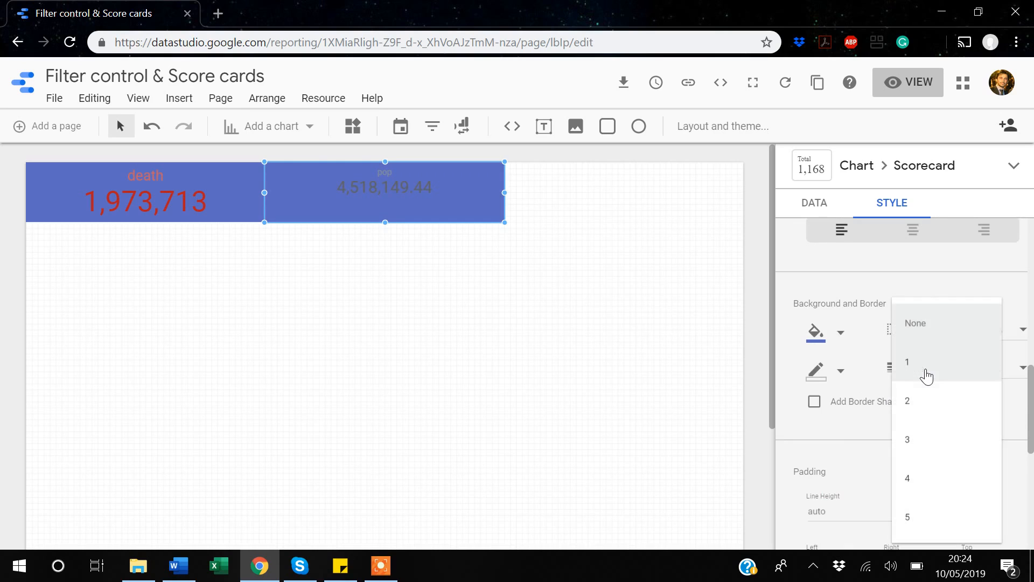
click(858, 368)
- Set the font size of the pop scorecard's labels to 48px
scroll(856, 369, up, 3)
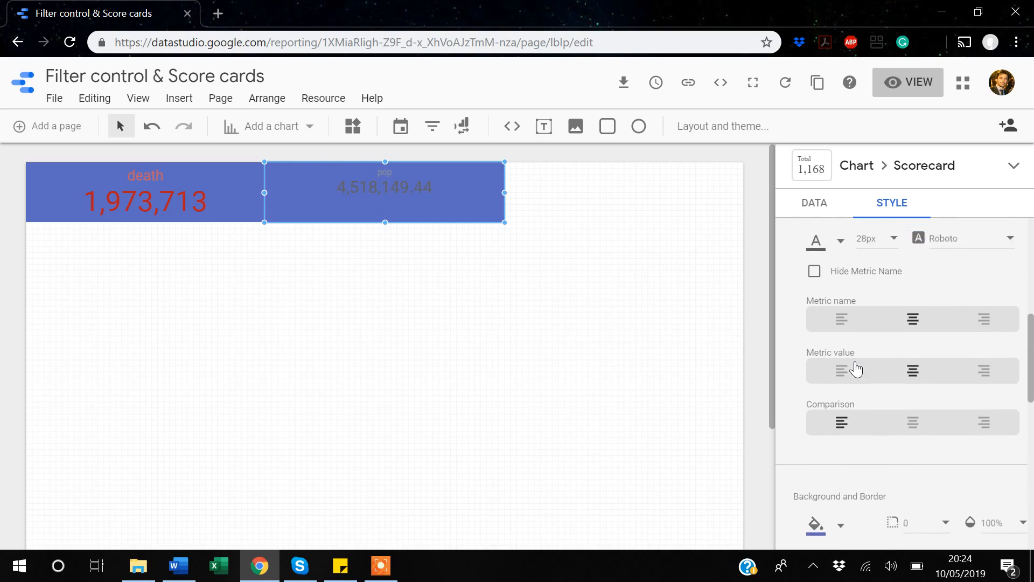
scroll(856, 366, up, 1)
click(891, 330)
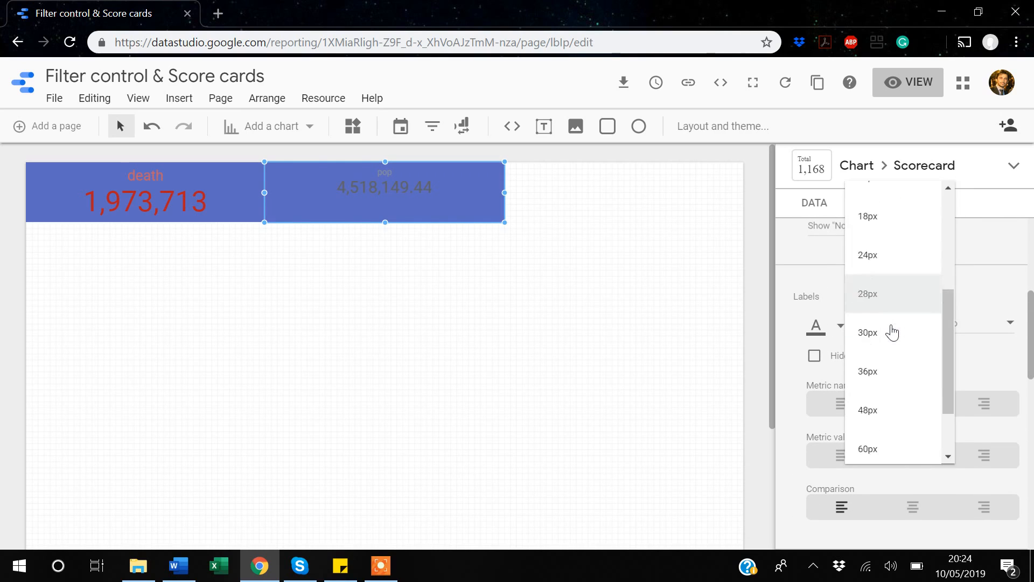
scroll(891, 330, down, 3)
click(868, 337)
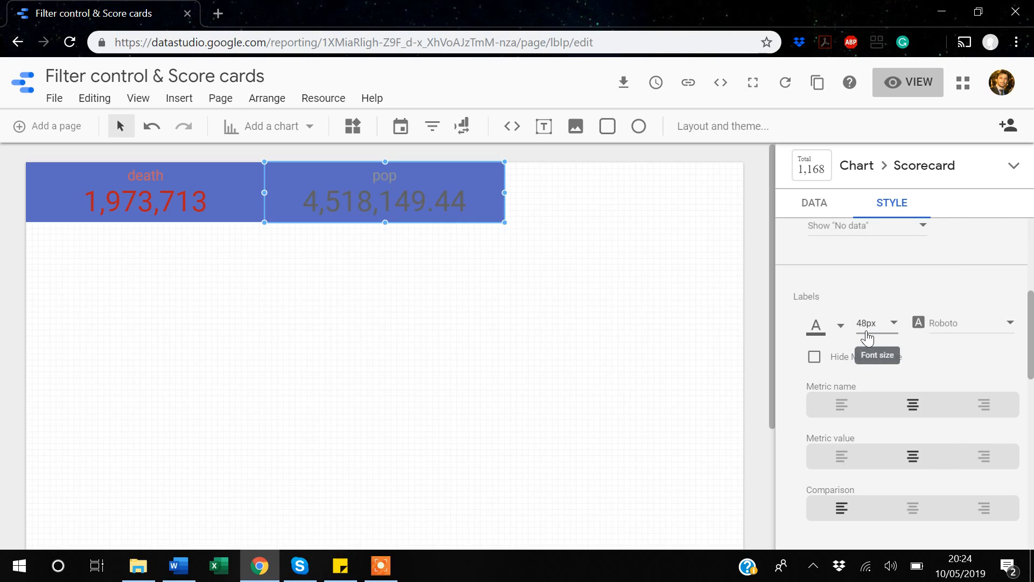
- Set the label font colour of the pop scorecard to the dark red of the palette's first row
click(841, 328)
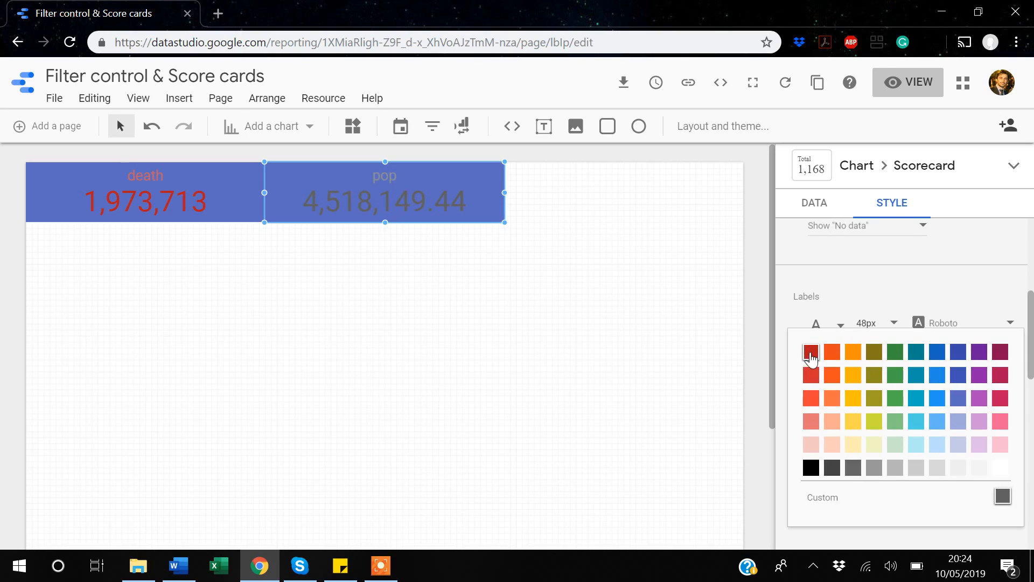
click(811, 353)
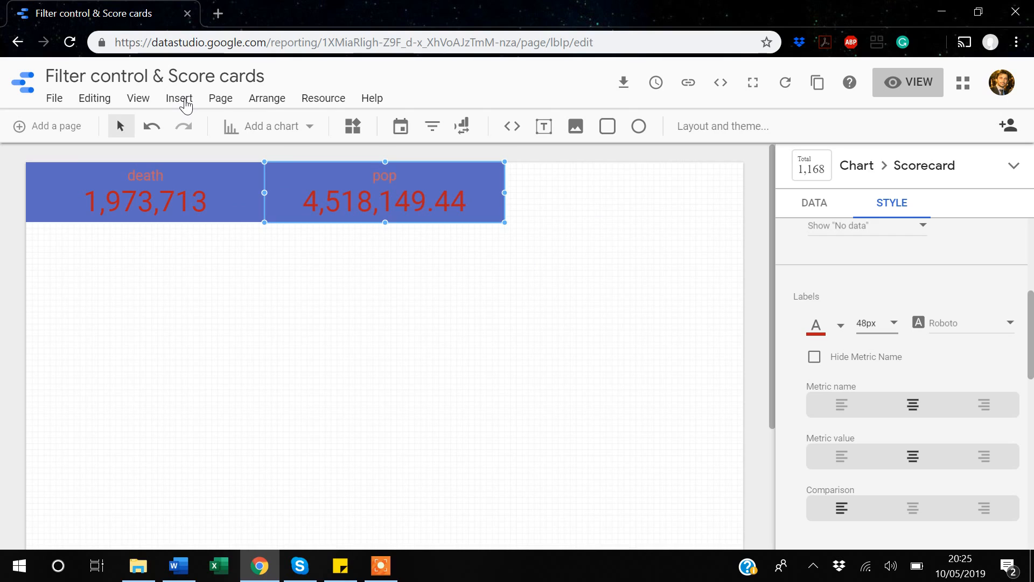
- Add a third scorecard directly beside the pop scorecard and reduce its height to match the other two
click(186, 104)
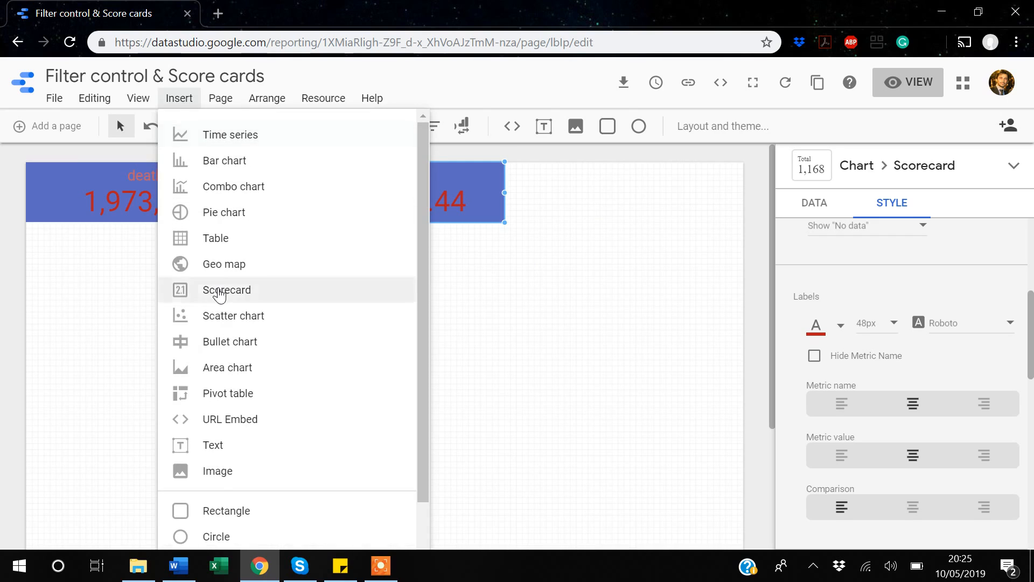
click(243, 300)
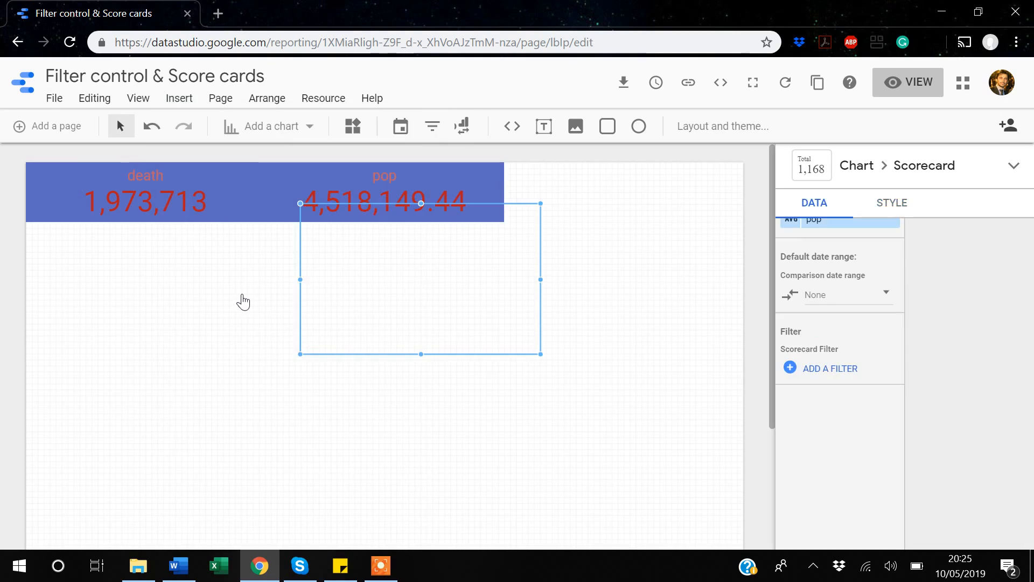
drag(442, 260, 646, 219)
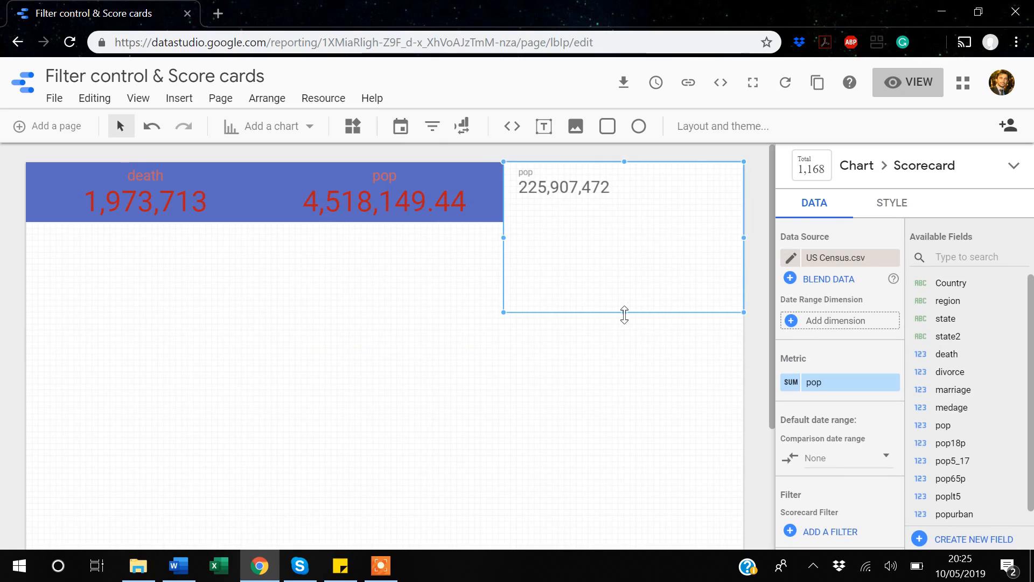
drag(627, 312, 614, 220)
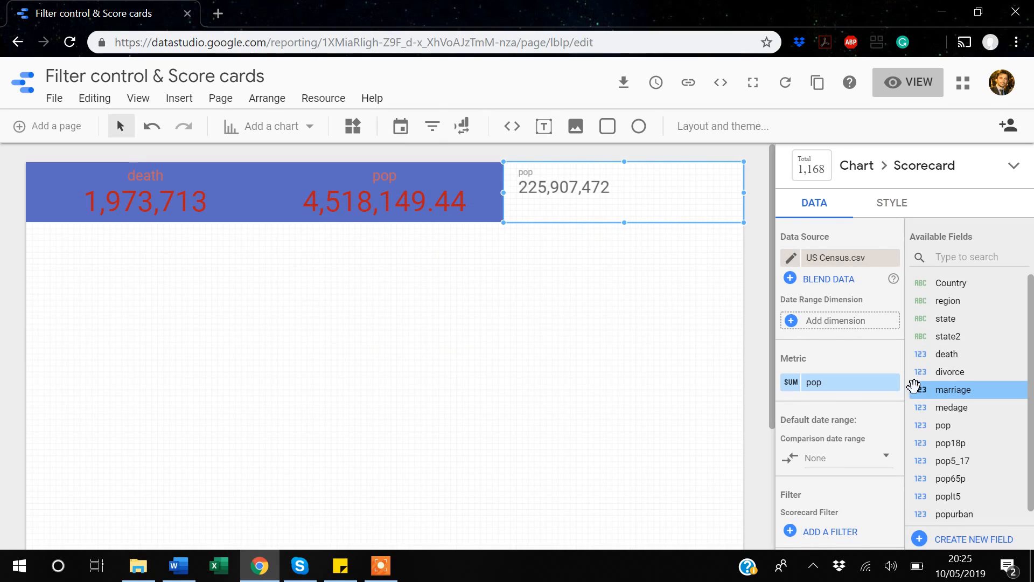
- Replace the third scorecard's metric with divorce, keeping the Sum aggregation
scroll(914, 386, down, 1)
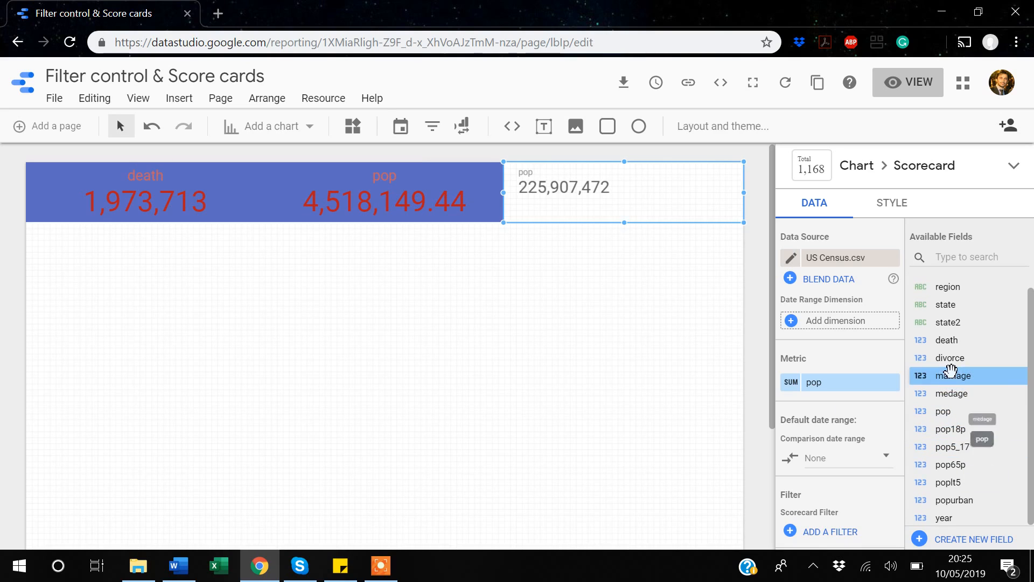
drag(948, 358, 820, 388)
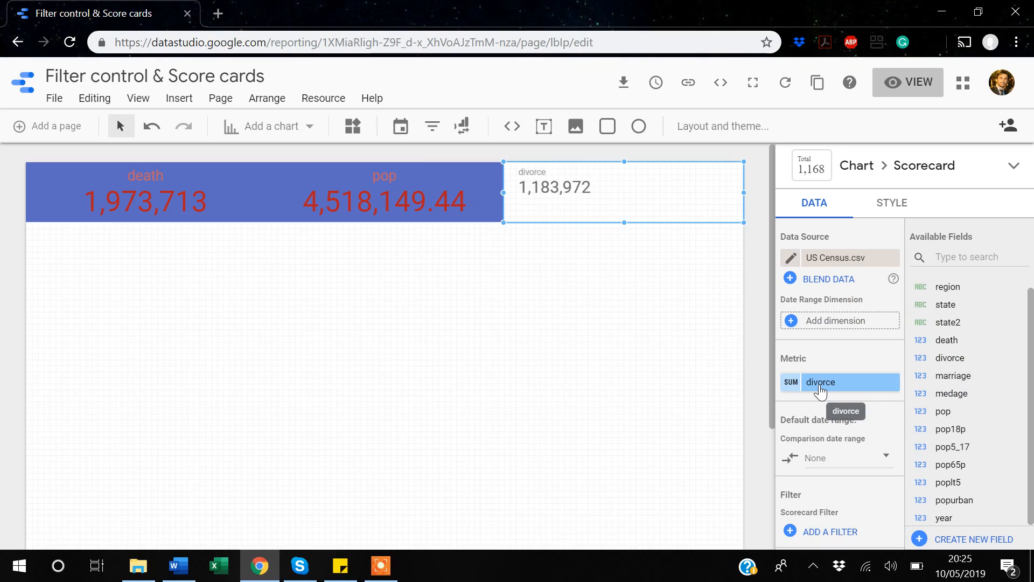
click(792, 383)
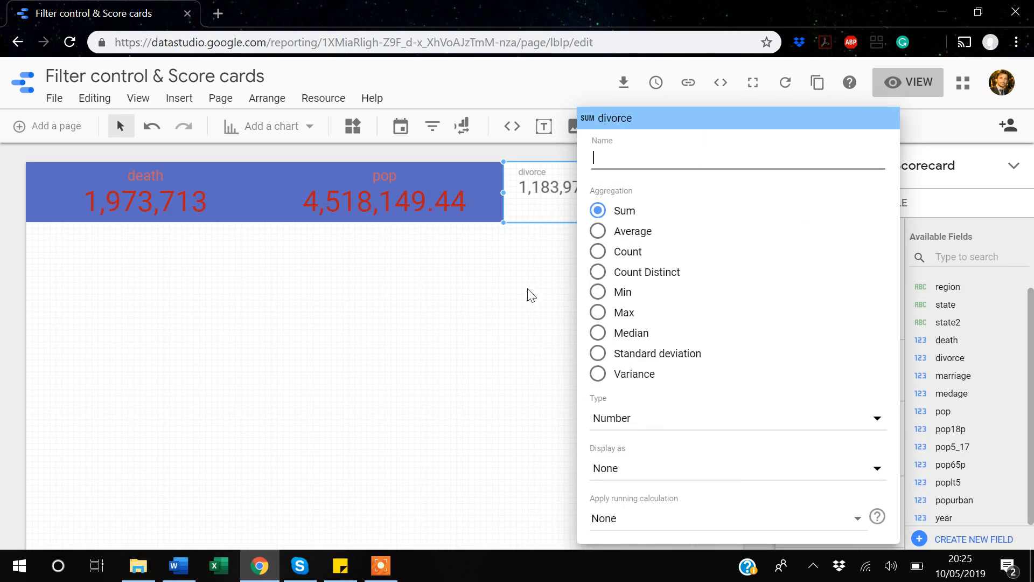
click(538, 300)
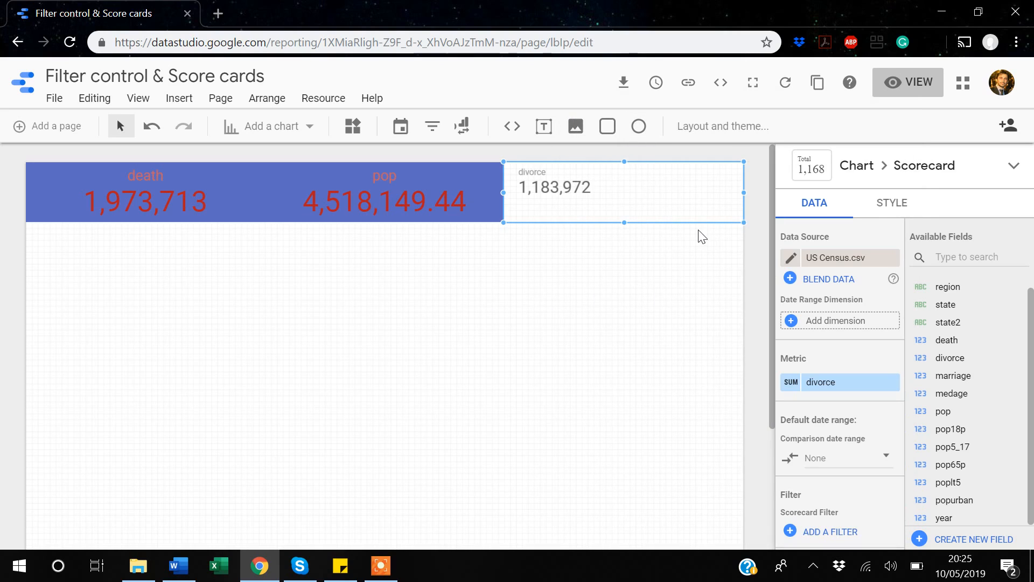
- Style the divorce scorecard's labels with the same dark red font colour and a 48px font size
click(888, 205)
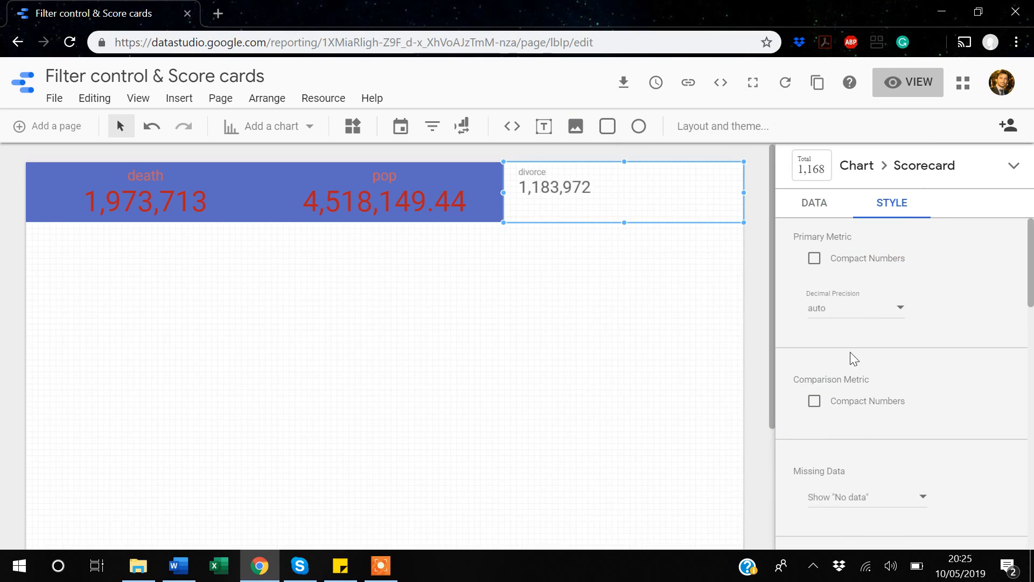
scroll(850, 355, down, 5)
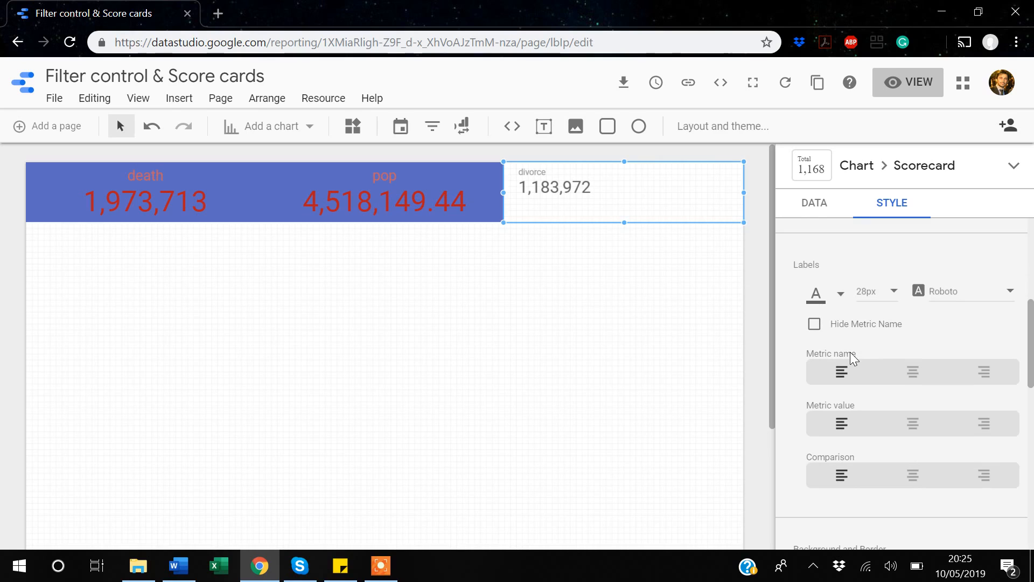
click(841, 296)
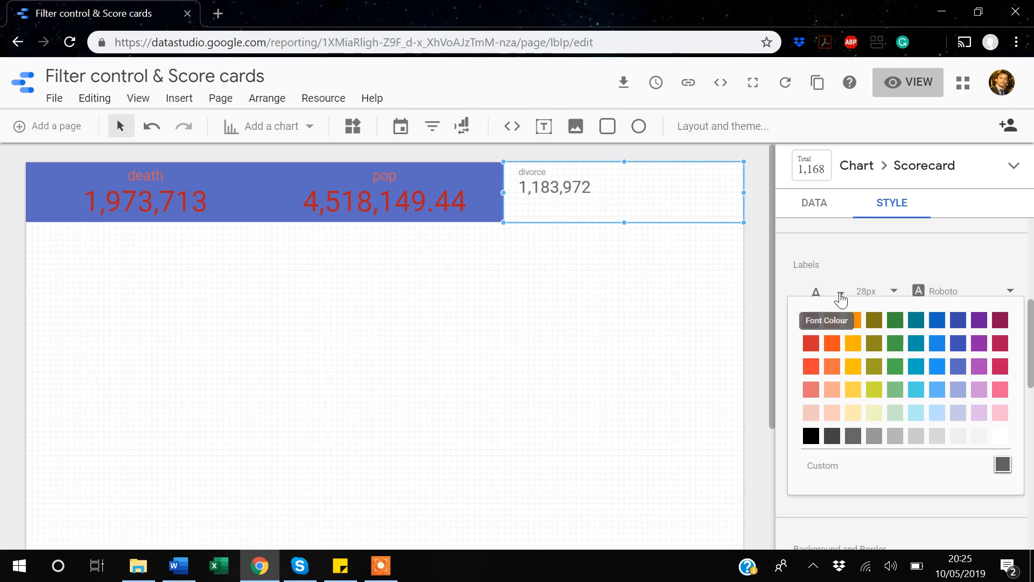
click(811, 321)
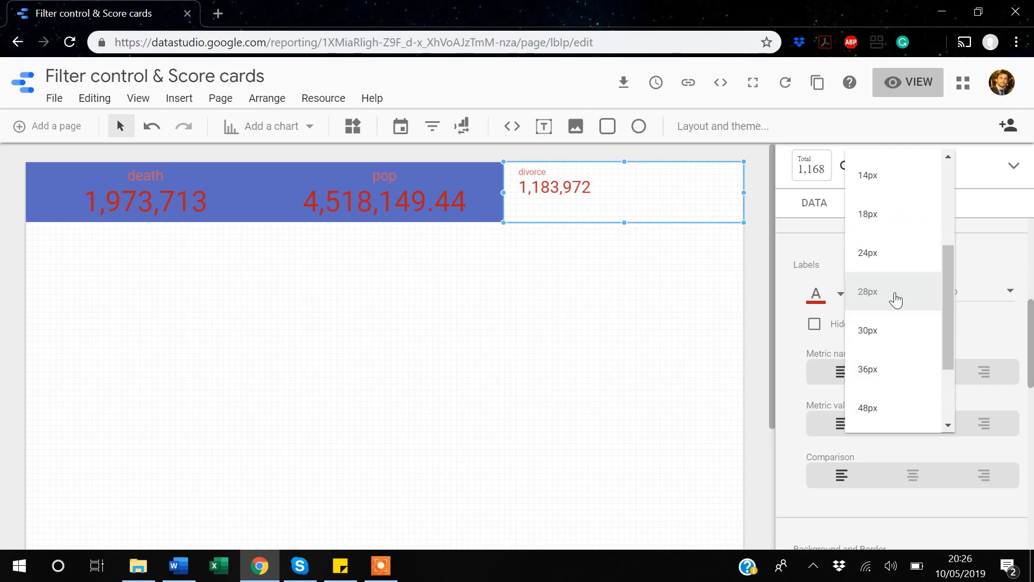
click(876, 407)
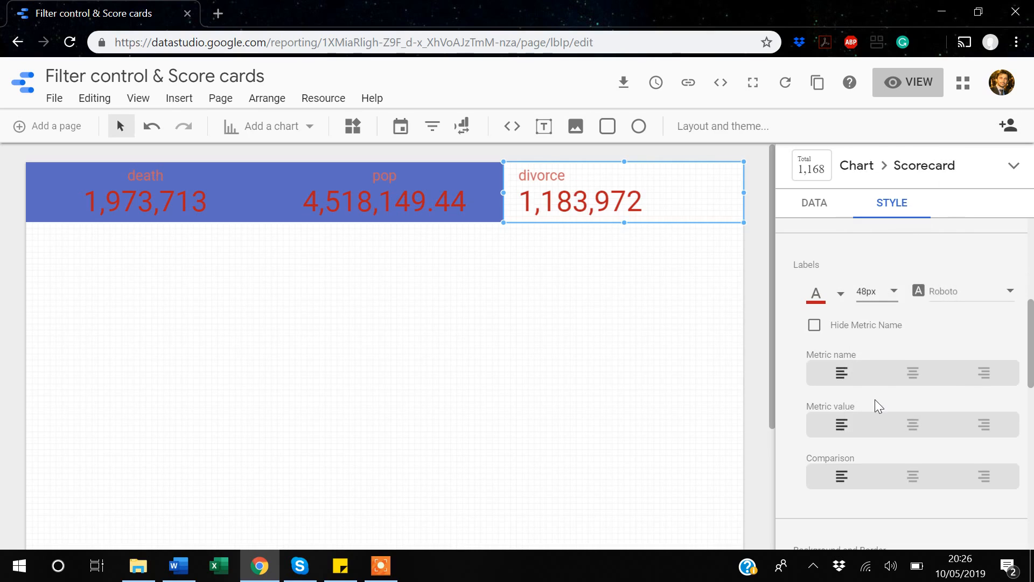
scroll(876, 407, down, 5)
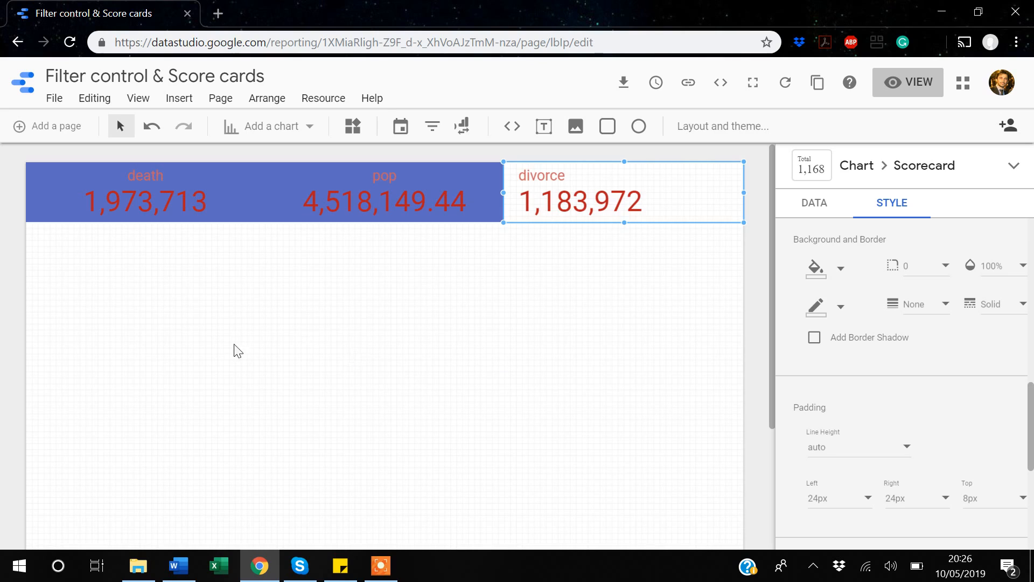
click(184, 315)
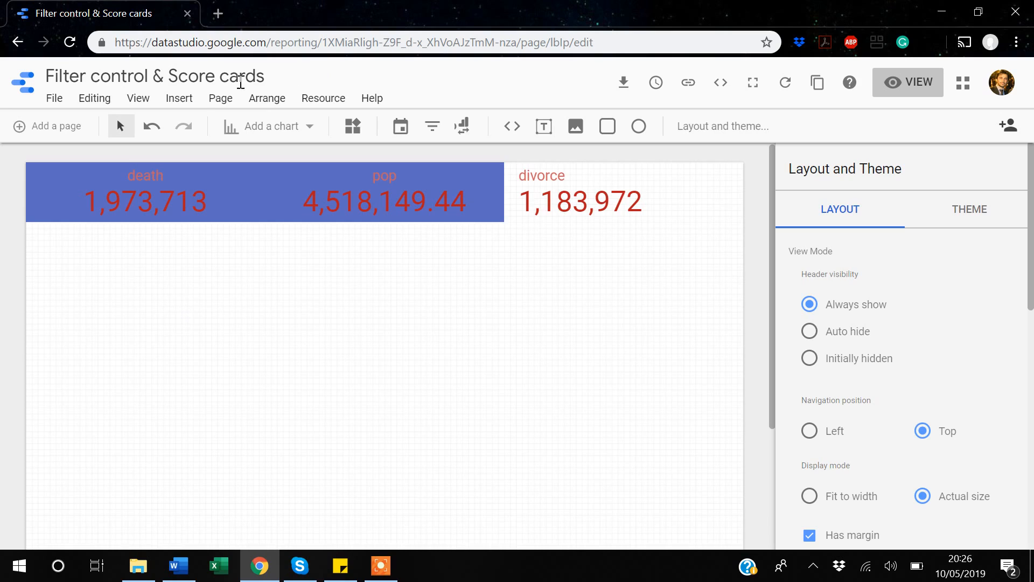
- Insert a time series chart below the death scorecard
click(193, 100)
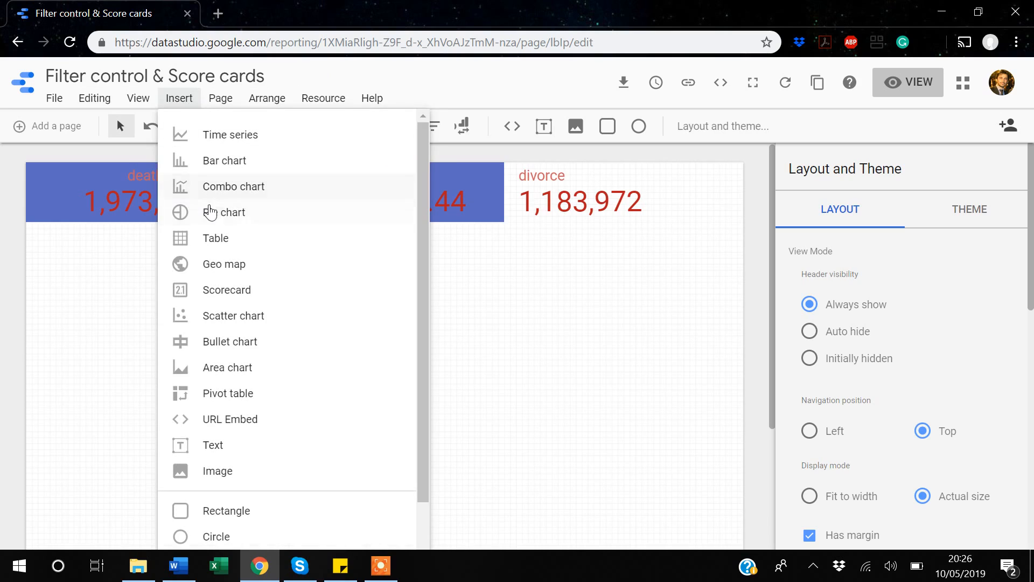
click(233, 136)
drag(407, 257, 174, 323)
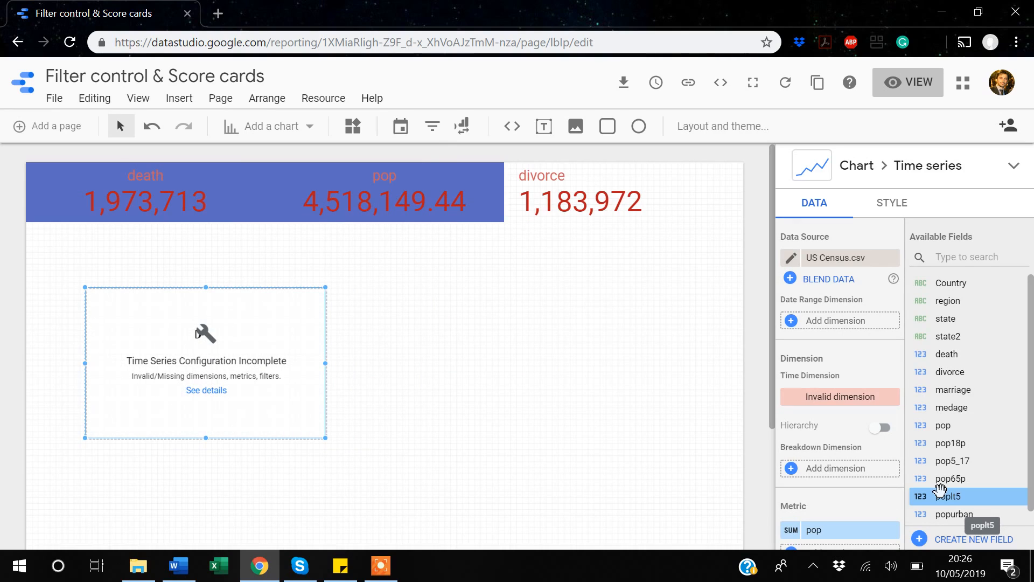
- Change the year field's type to Year (YYYY) in the US Census.csv data source and finish editing the source
scroll(944, 503, down, 1)
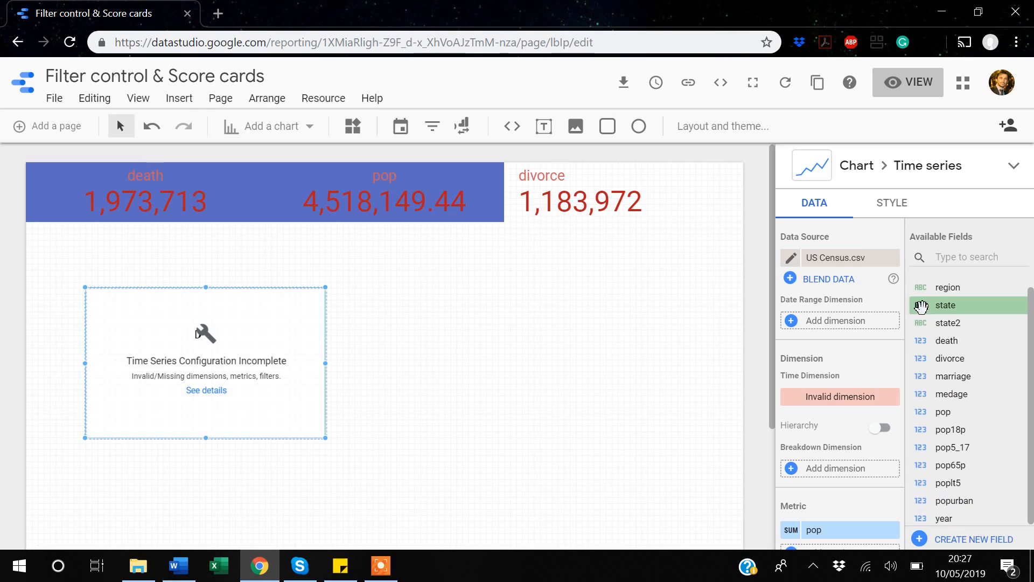
scroll(921, 307, down, 1)
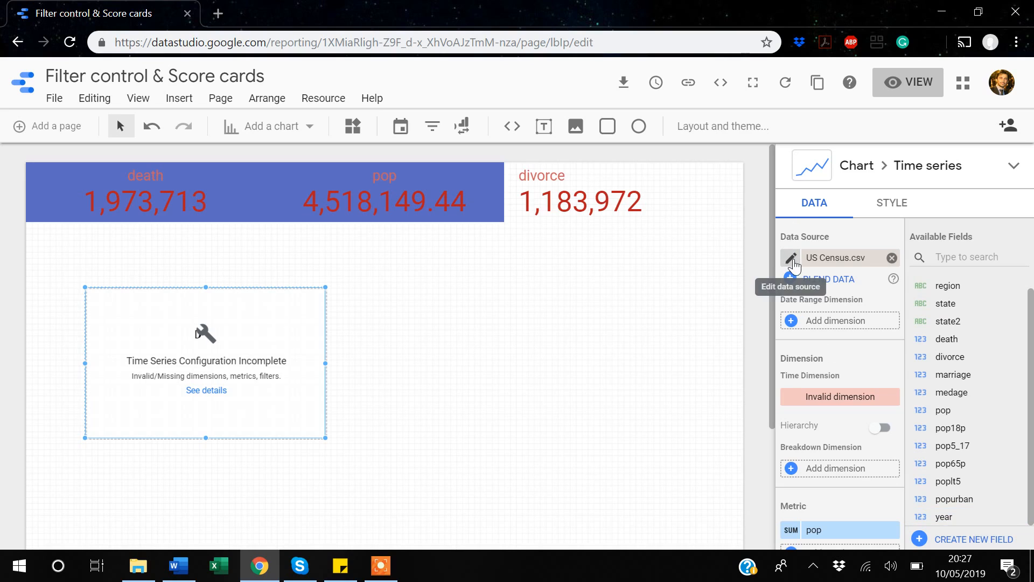
click(792, 260)
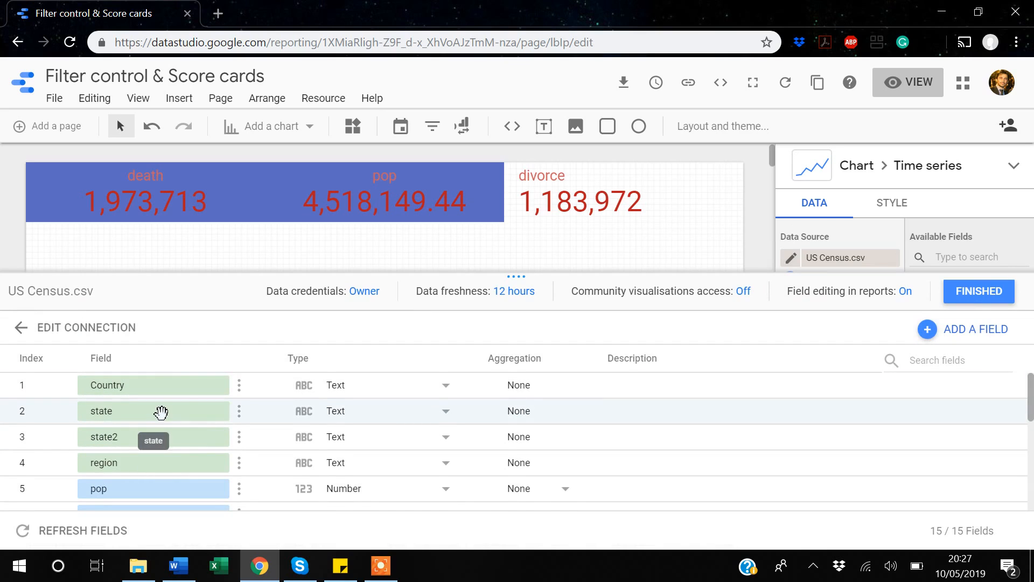
scroll(161, 412, down, 5)
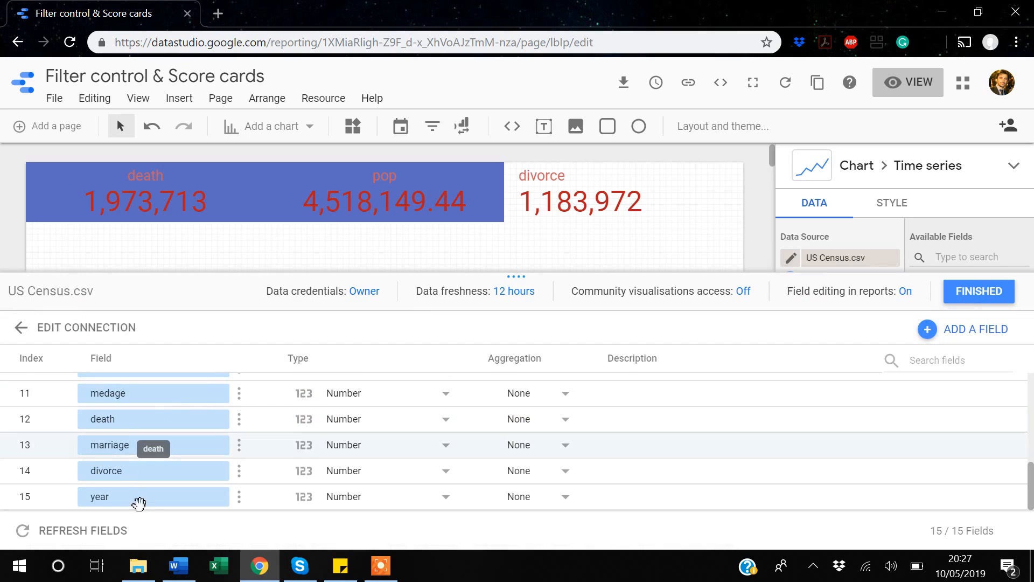
click(446, 500)
mouse_move(446, 505)
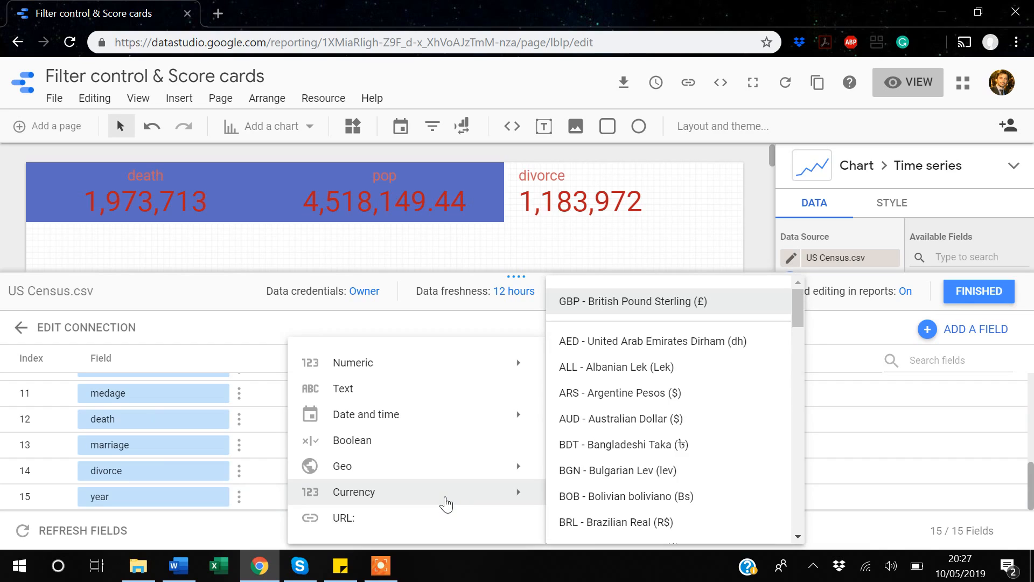
mouse_move(394, 422)
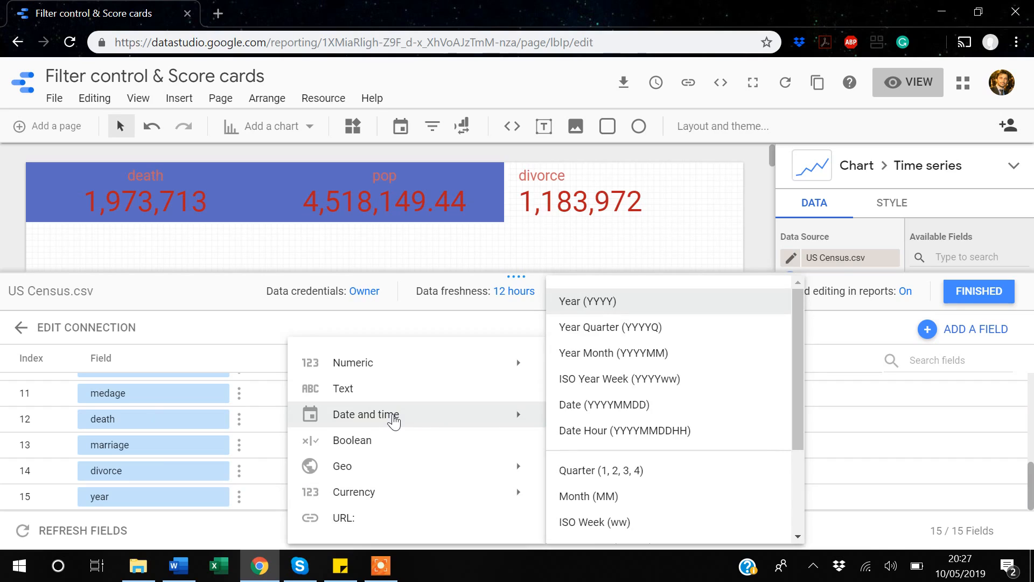
click(604, 311)
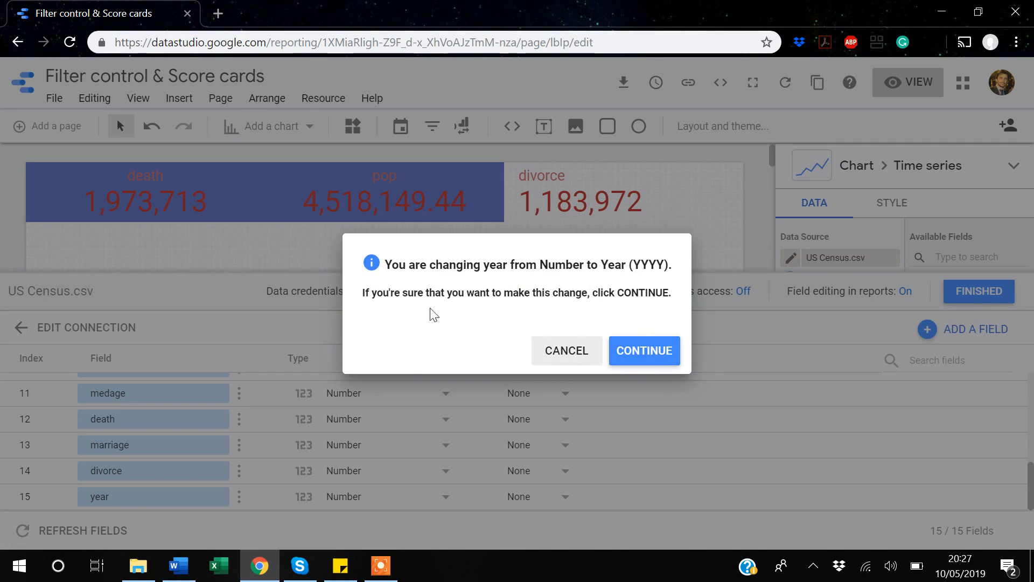
click(653, 357)
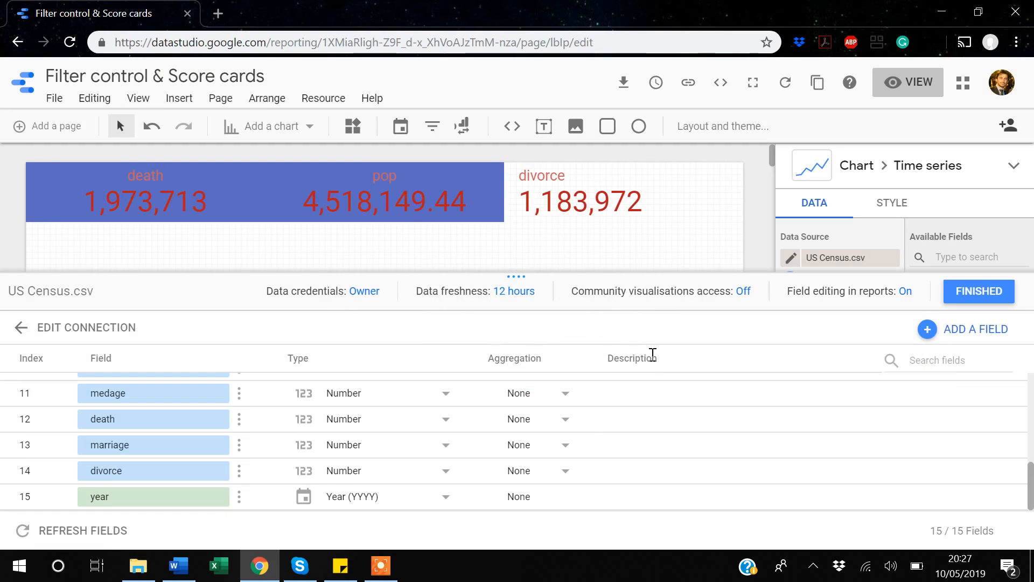
click(980, 292)
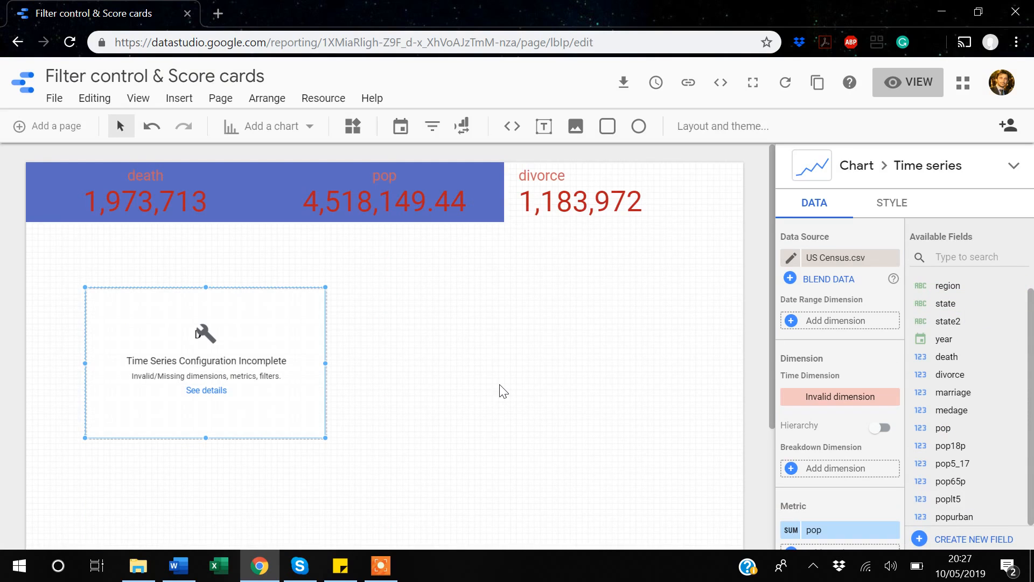
- Use year as the time series chart's time dimension and enlarge the chart up towards the scorecards
scroll(503, 390, down, 1)
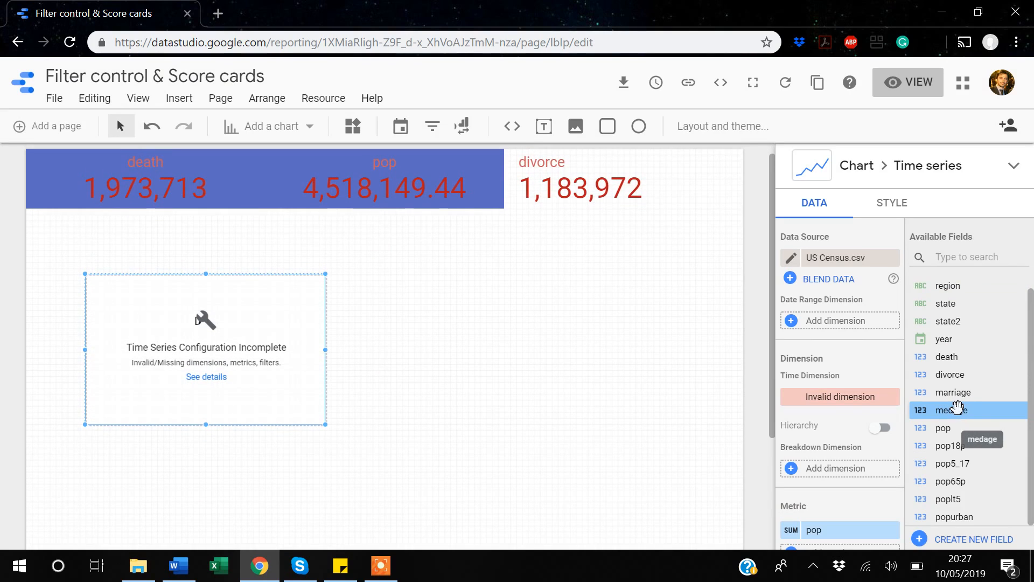
scroll(922, 364, up, 1)
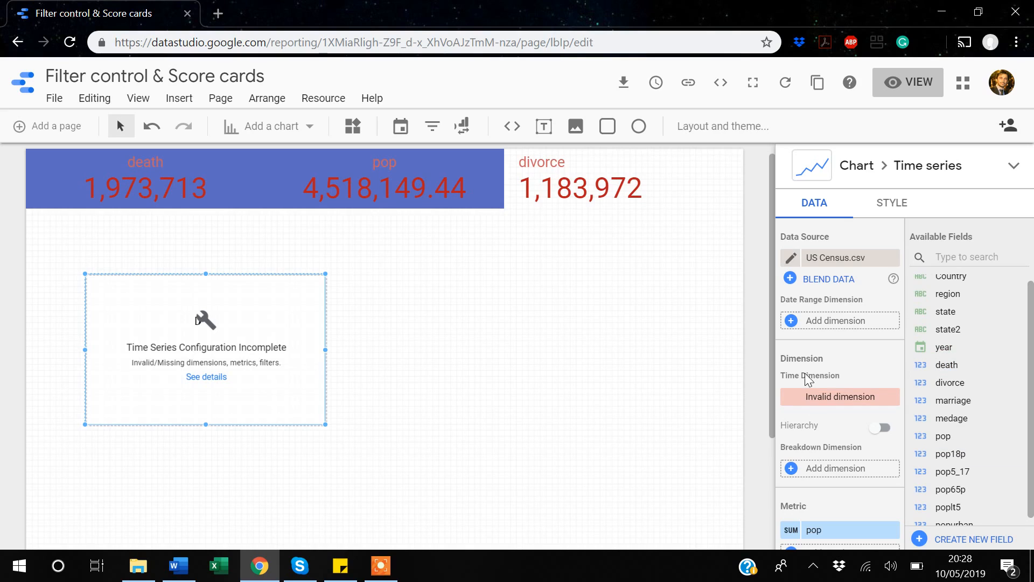
drag(948, 347, 844, 397)
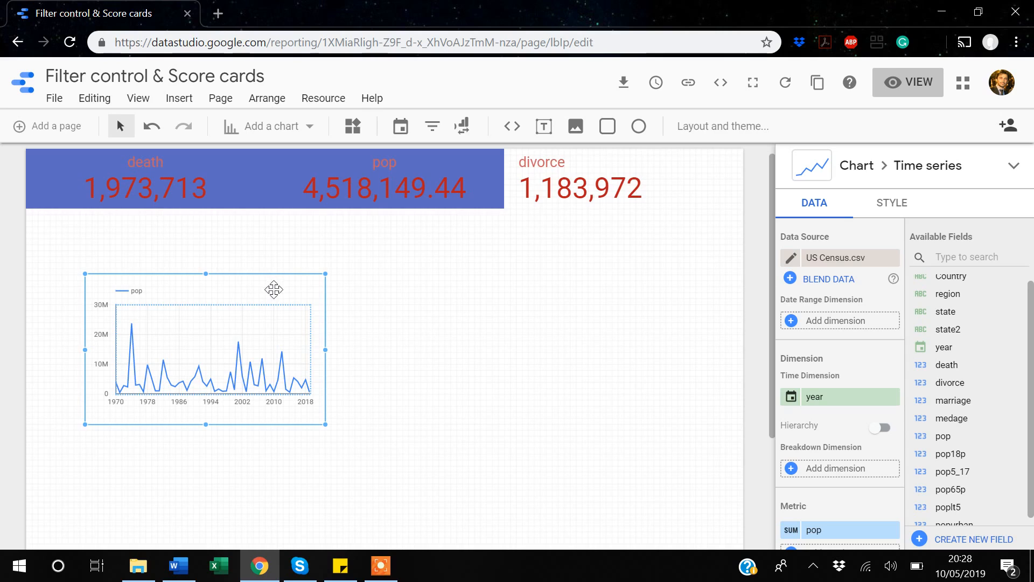
drag(80, 276, 59, 235)
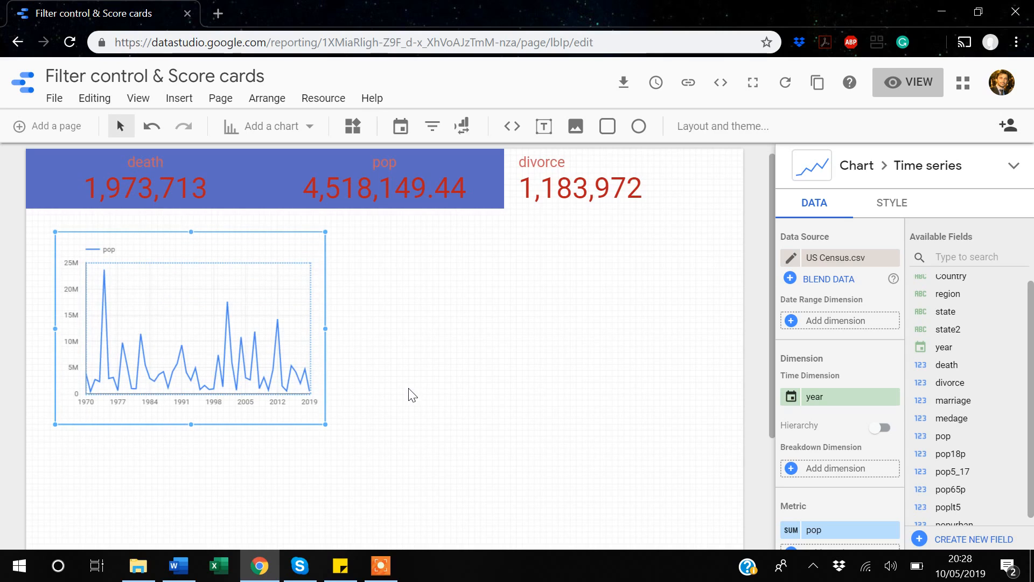
- Add death as a second metric alongside pop in the time series chart
scroll(842, 375, down, 2)
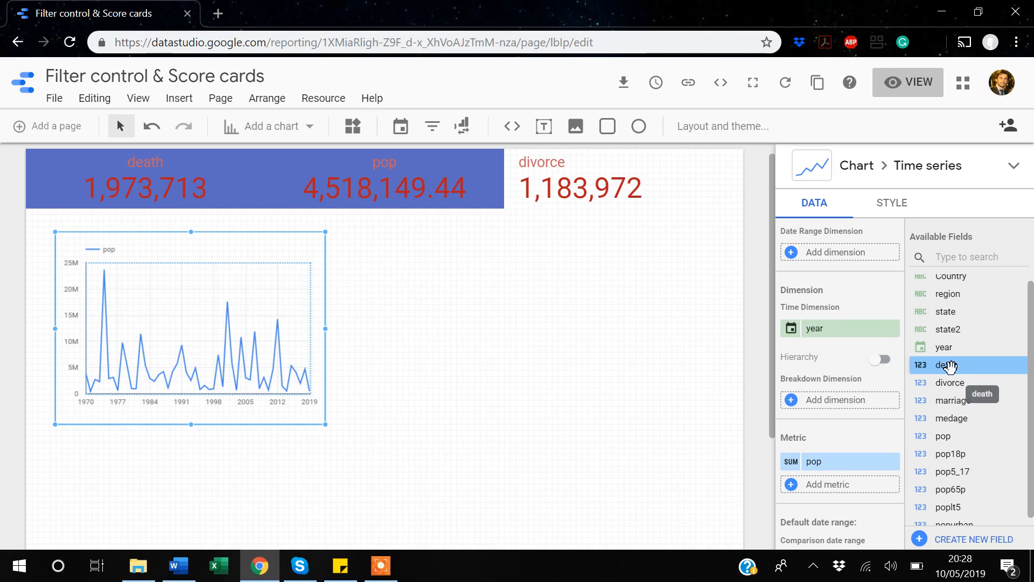
drag(949, 366, 833, 493)
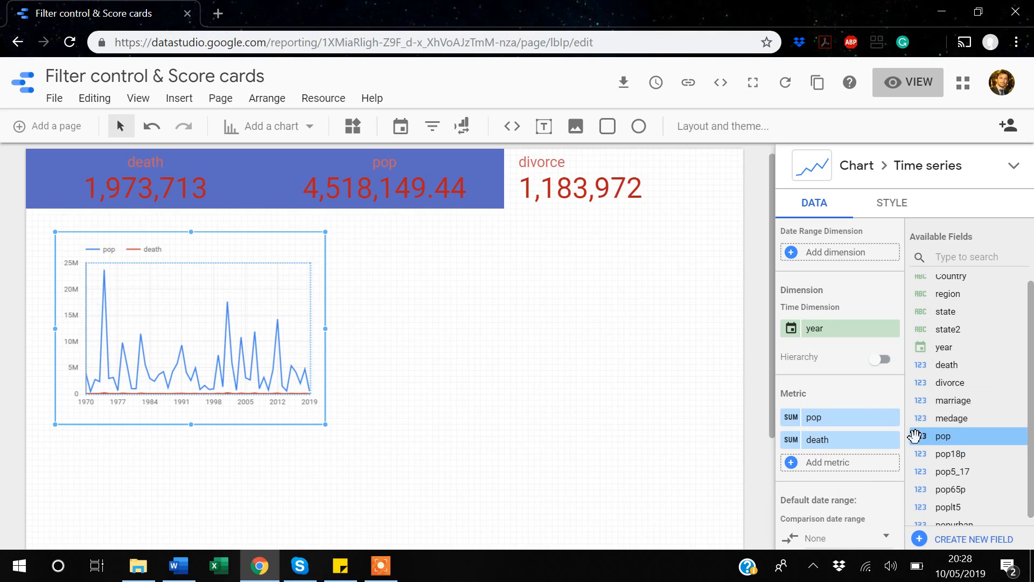
scroll(914, 435, up, 1)
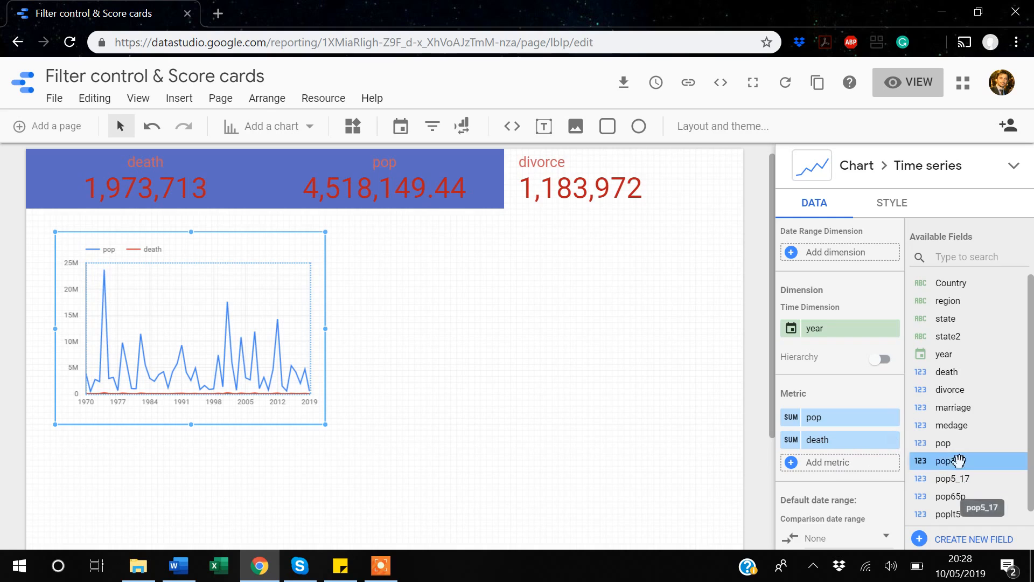
- Replace death with pop18p as the second metric of the time series chart
drag(943, 462, 832, 448)
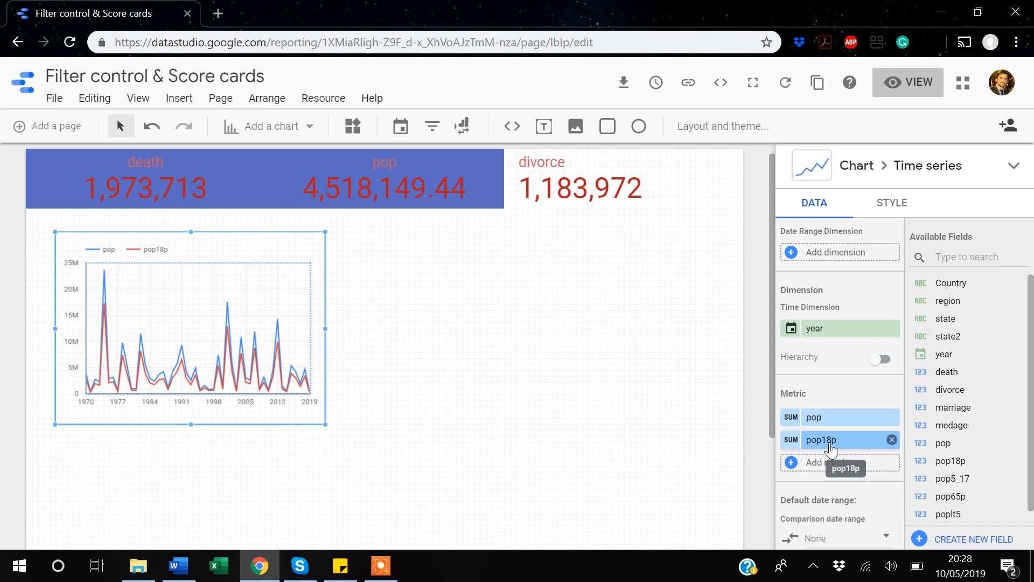
- Insert a filter control beside the time series chart and set its dimension to region
click(432, 127)
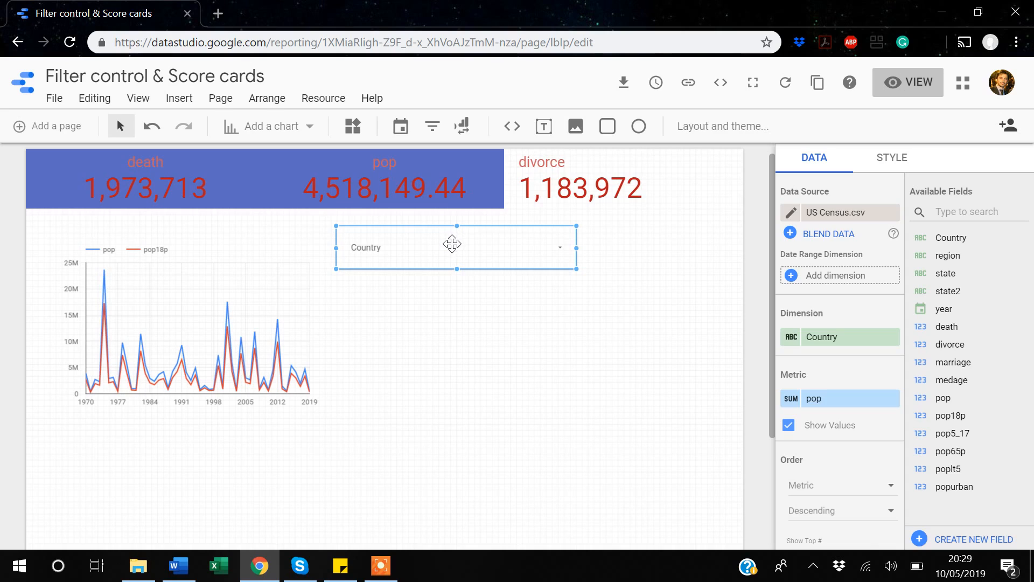
drag(452, 244, 524, 292)
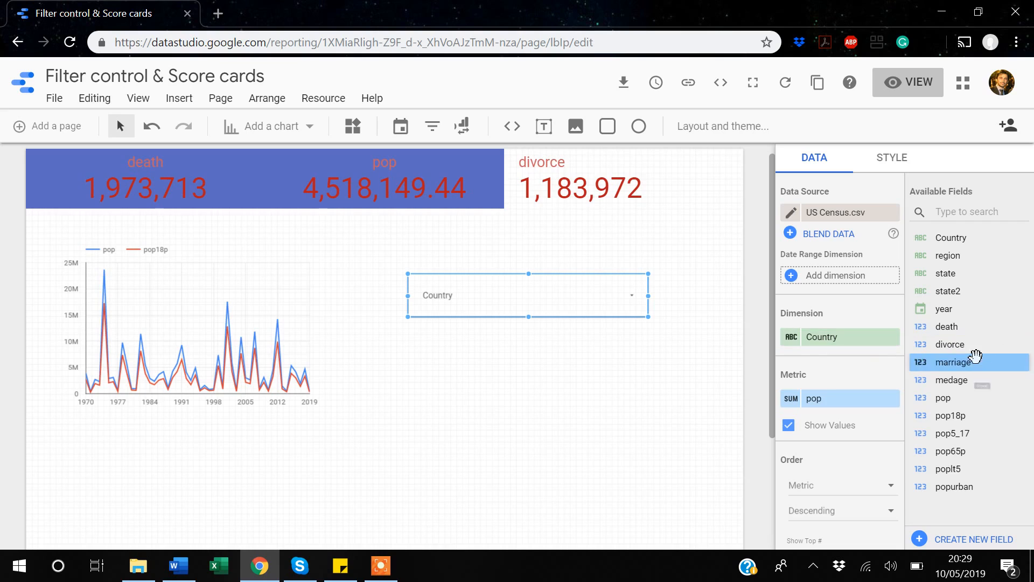
drag(945, 256, 830, 340)
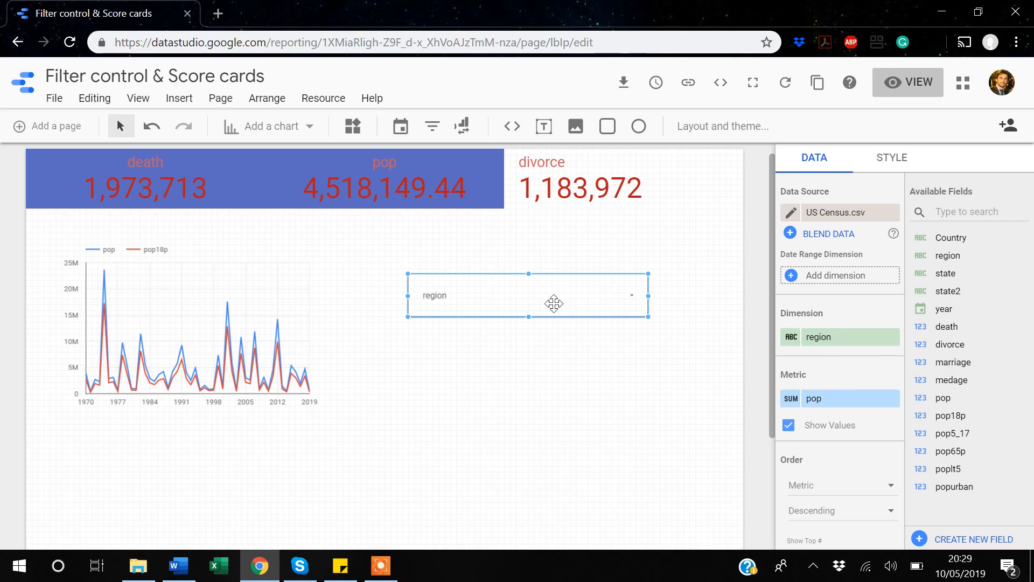
- Switch the report to view mode and deselect South, N Cntrl, NE and West one by one in the region filter
click(902, 89)
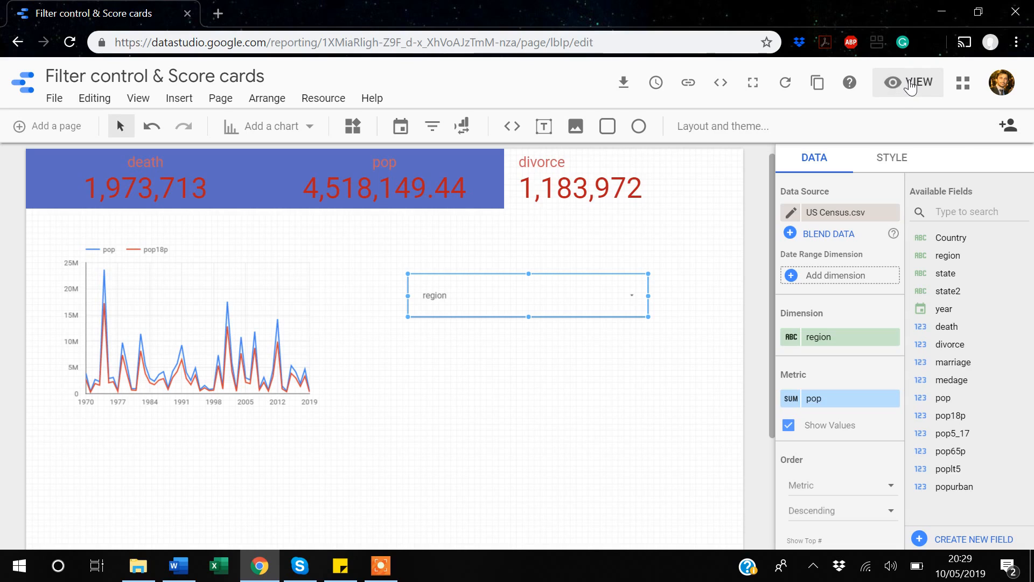
click(910, 85)
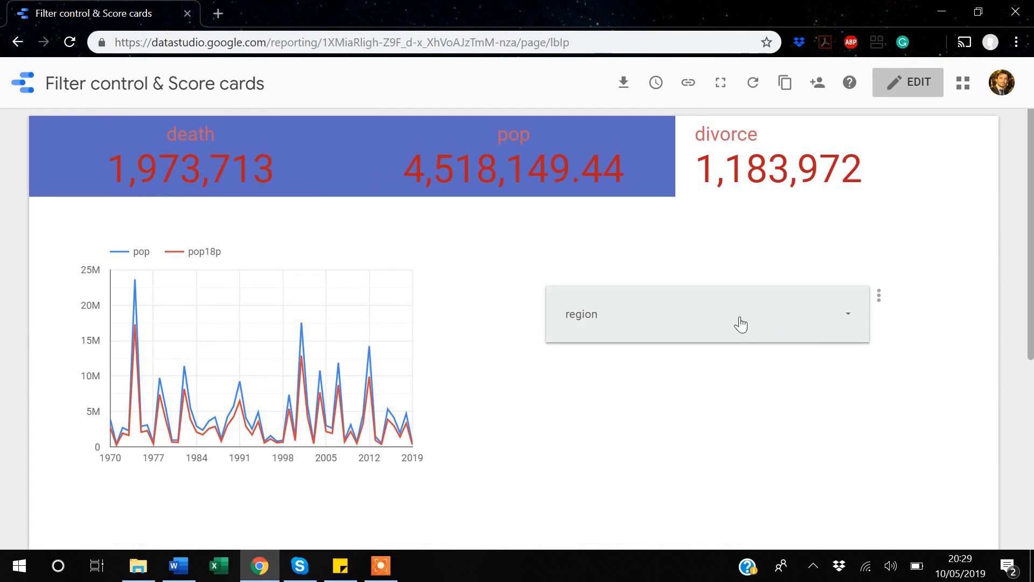
click(848, 320)
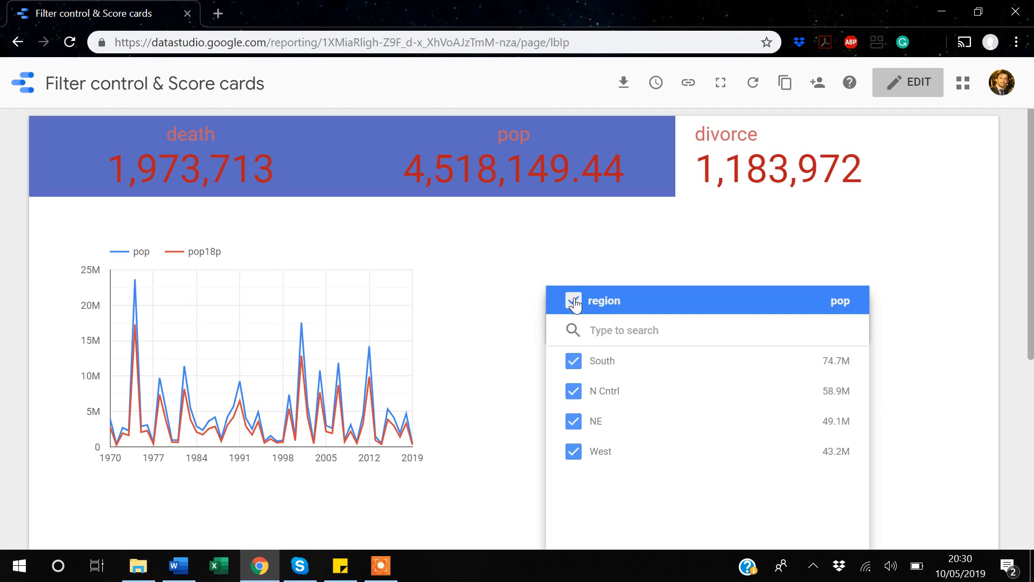
click(573, 361)
click(574, 392)
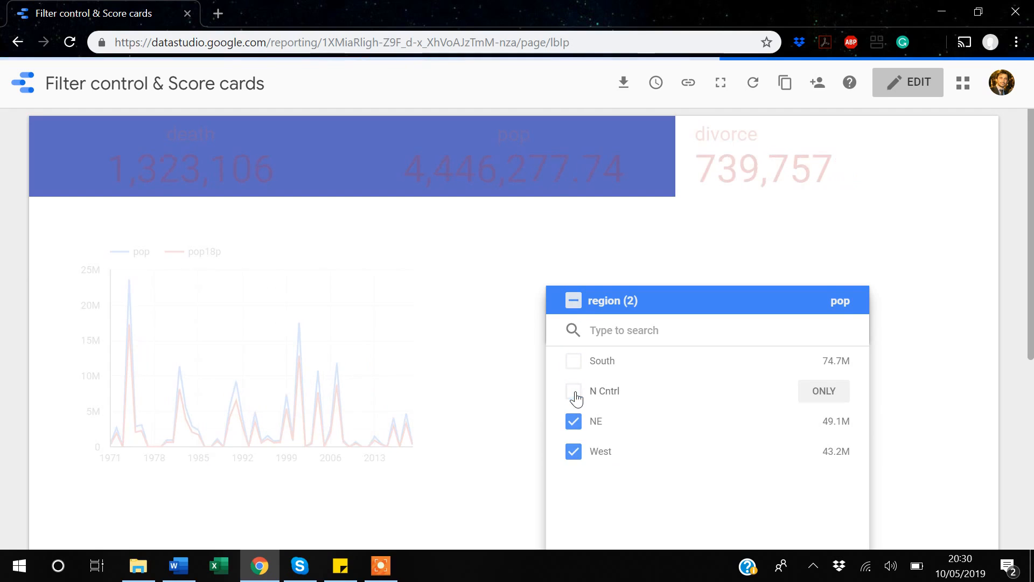
click(574, 421)
click(573, 453)
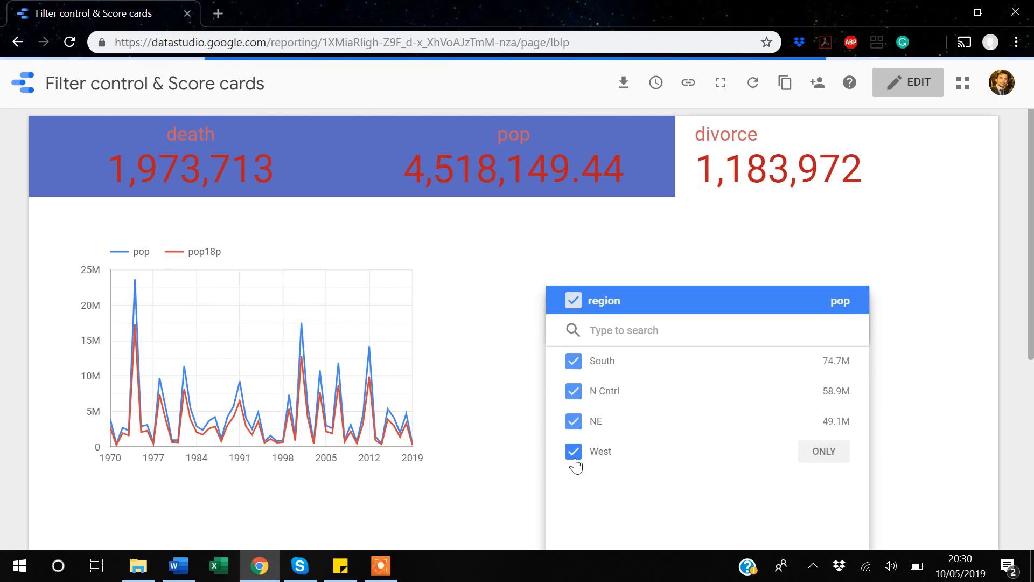
- Test the region filter with only South selected, add N Cntrl to the selection, and return to edit mode
click(574, 453)
click(574, 423)
click(576, 397)
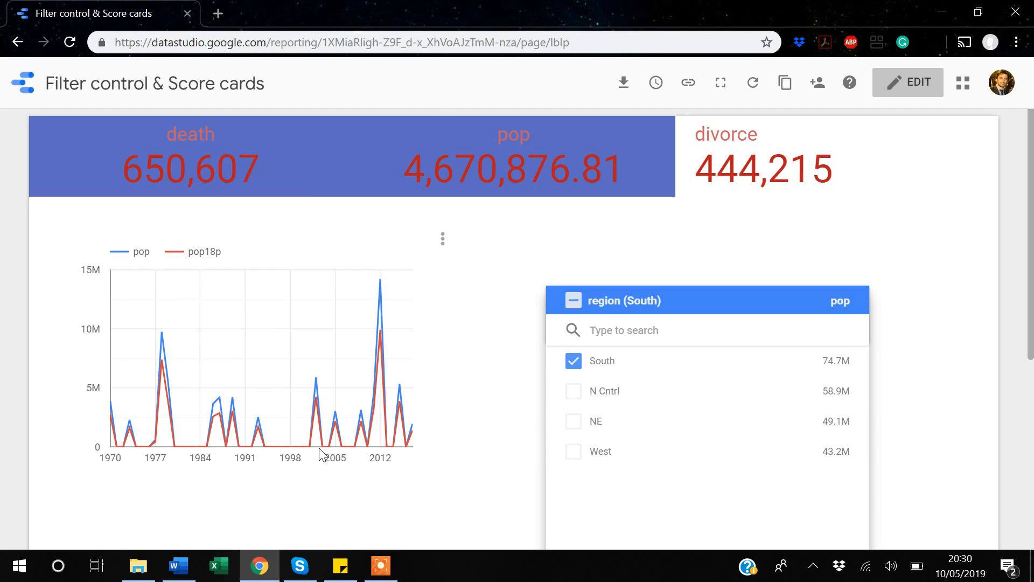
click(576, 396)
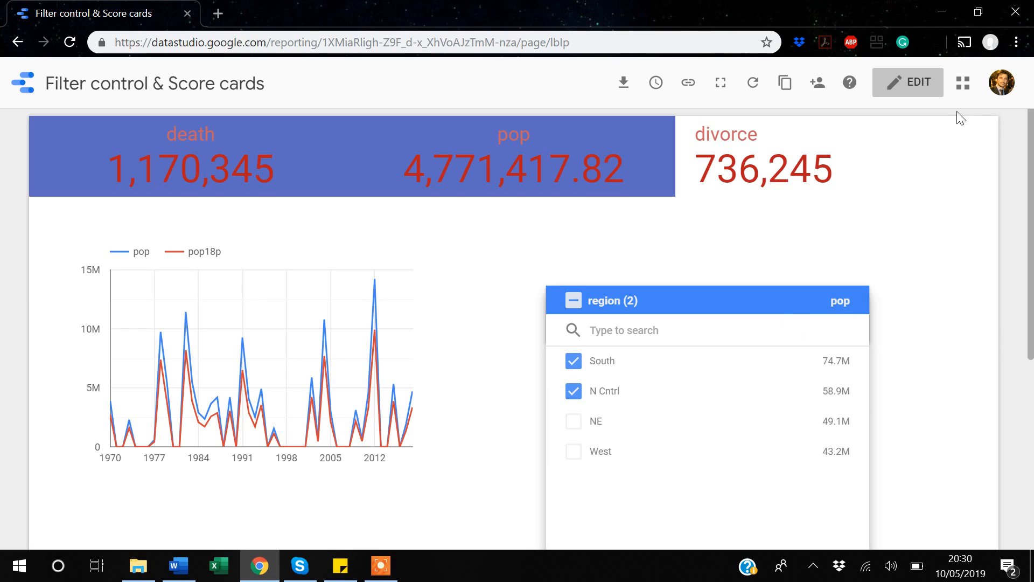
click(911, 86)
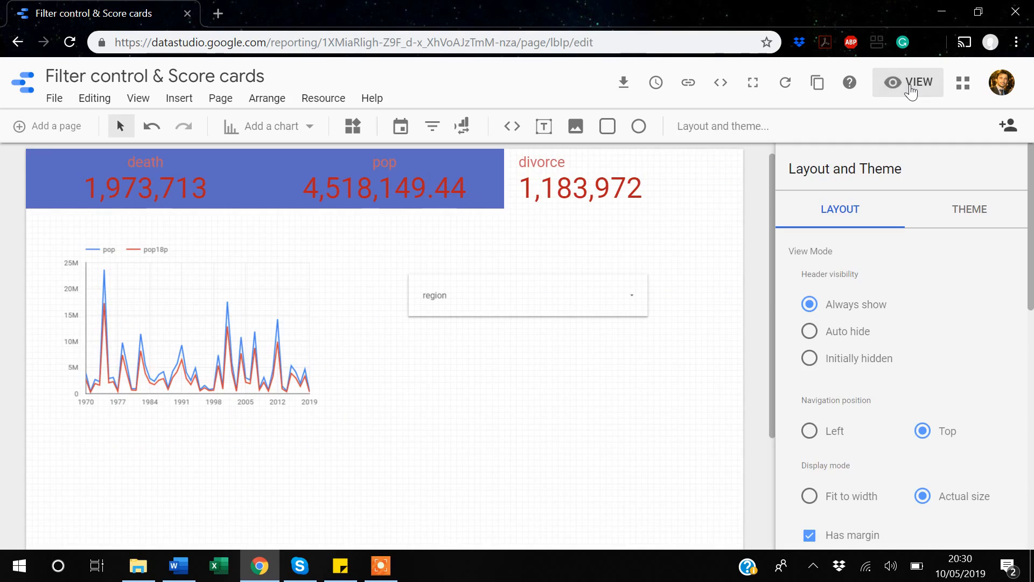
- Move the region filter control up under the scorecards and insert an enlarged geo map below it
drag(530, 283, 517, 234)
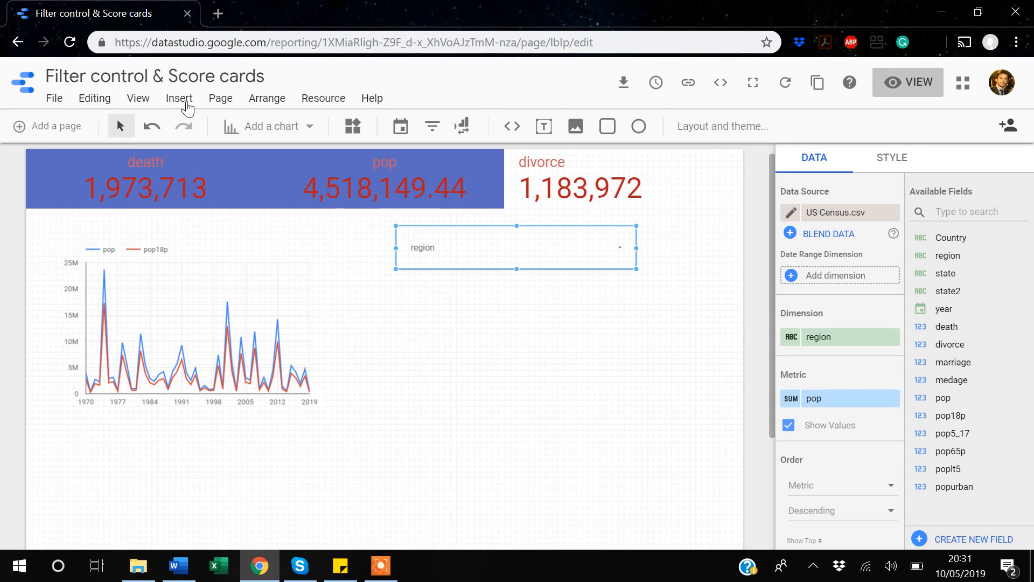
click(183, 99)
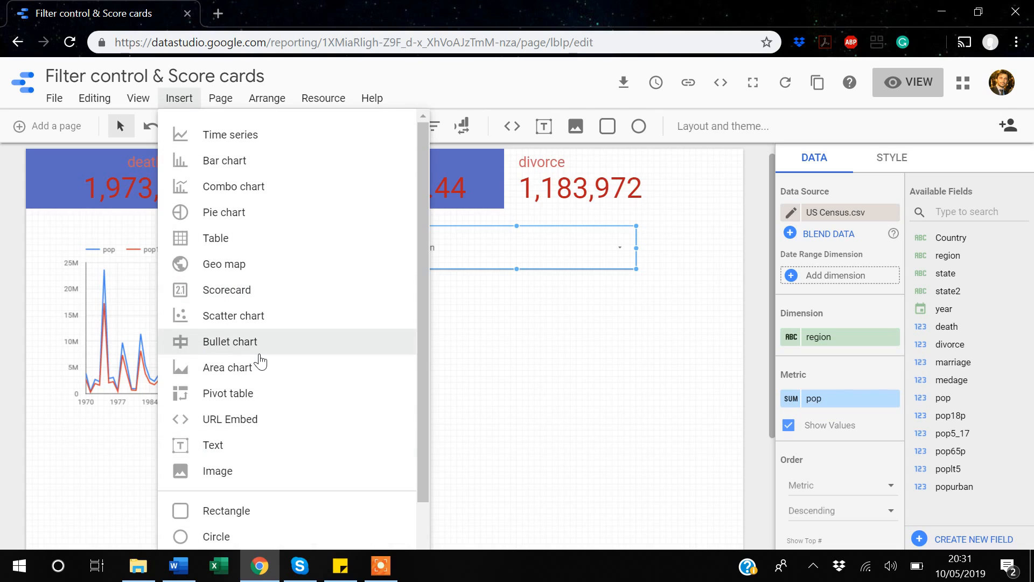
click(258, 267)
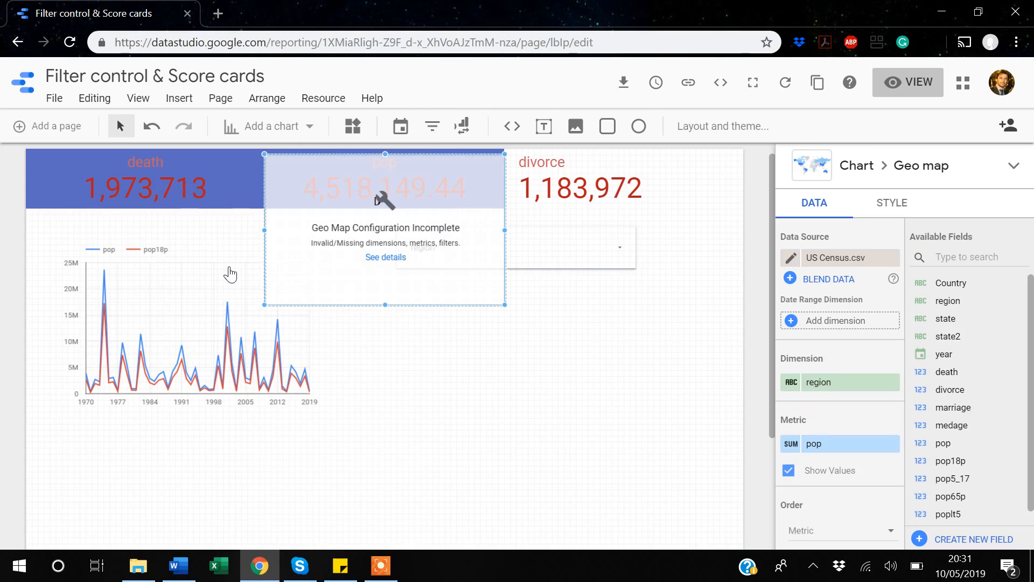
drag(439, 173, 534, 320)
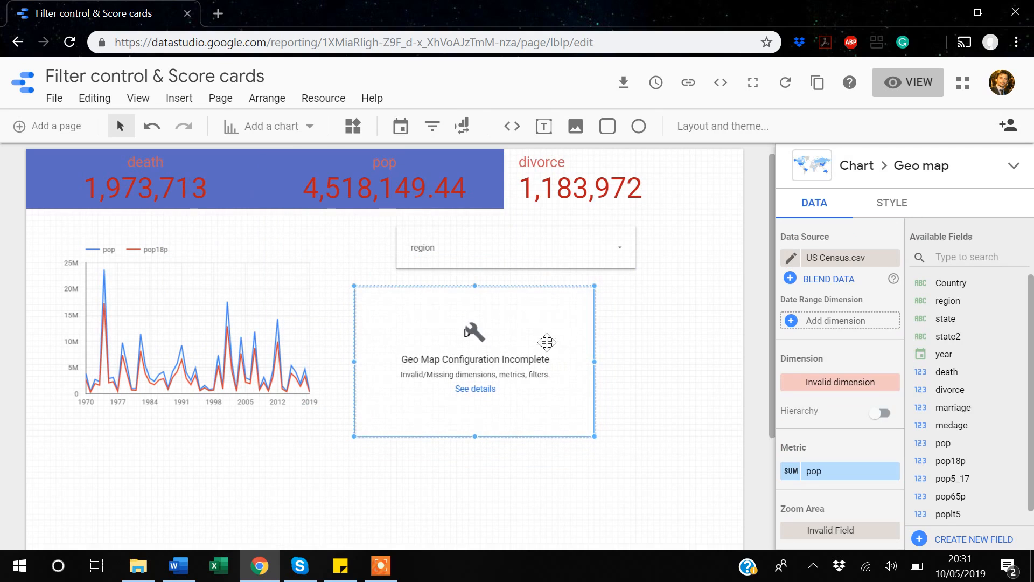
drag(592, 434, 690, 496)
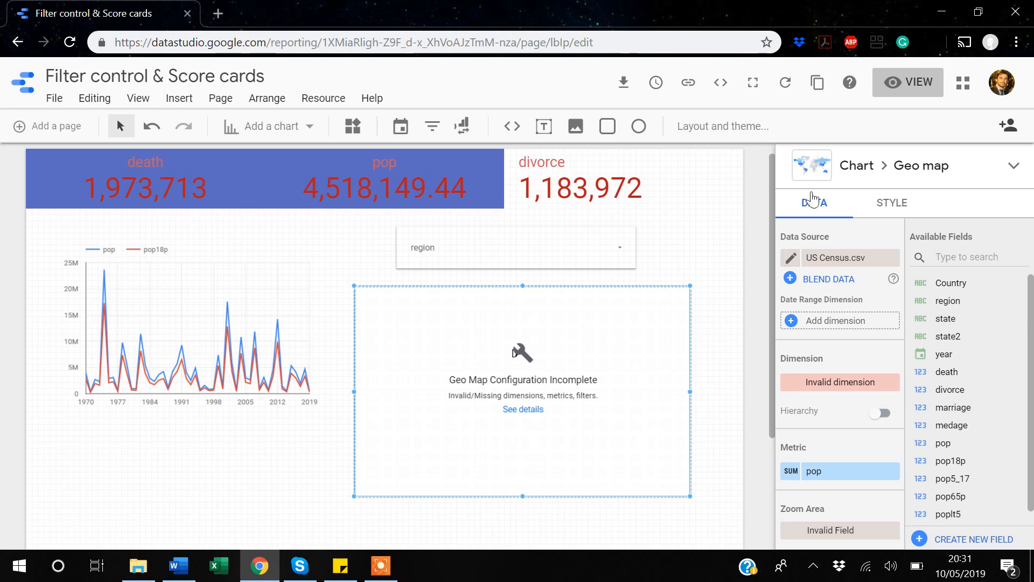
- Change the region field's type to the geo type Region in US Census.csv and use region as the geo map's dimension
click(790, 258)
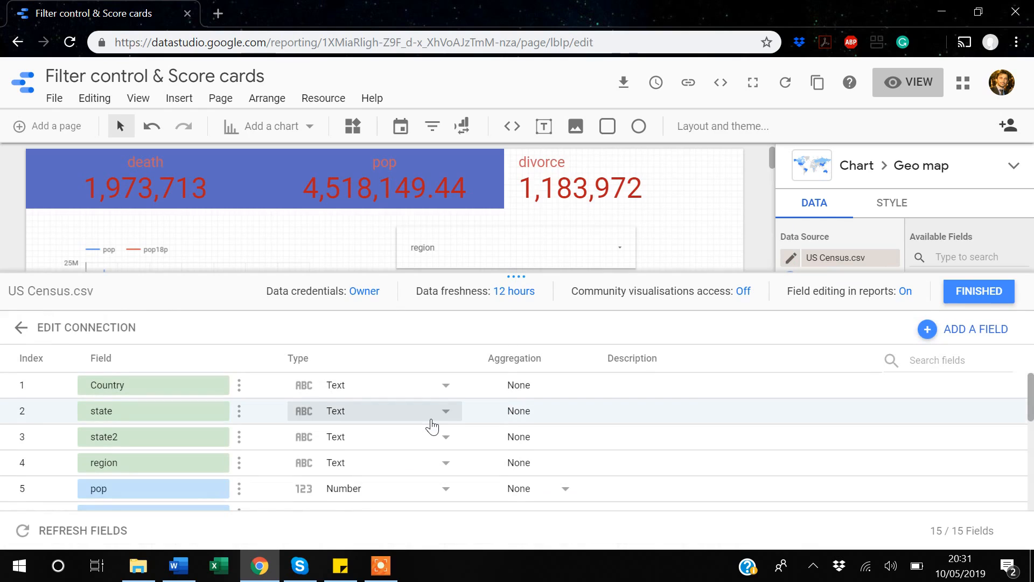
scroll(431, 425, down, 1)
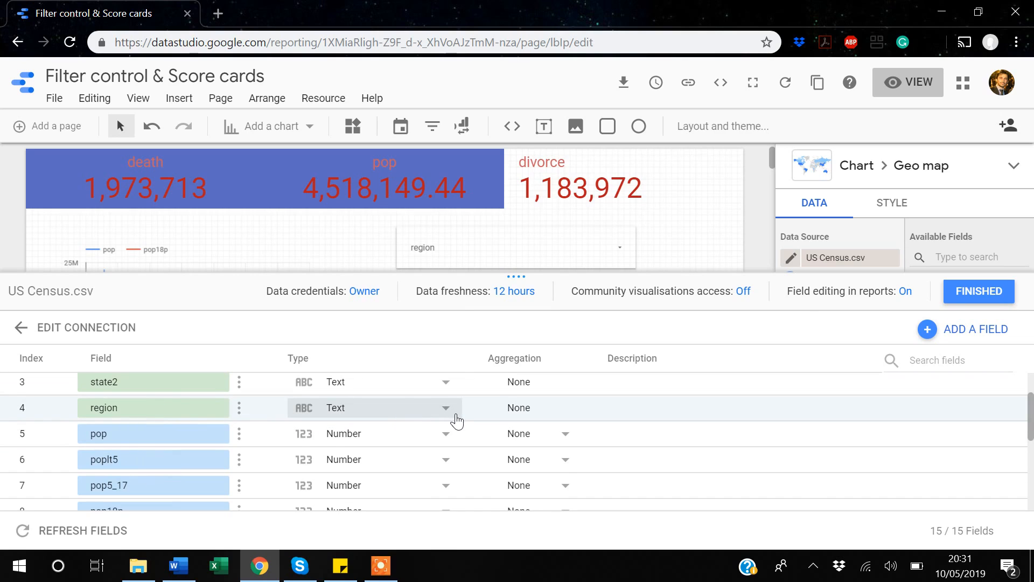
click(451, 414)
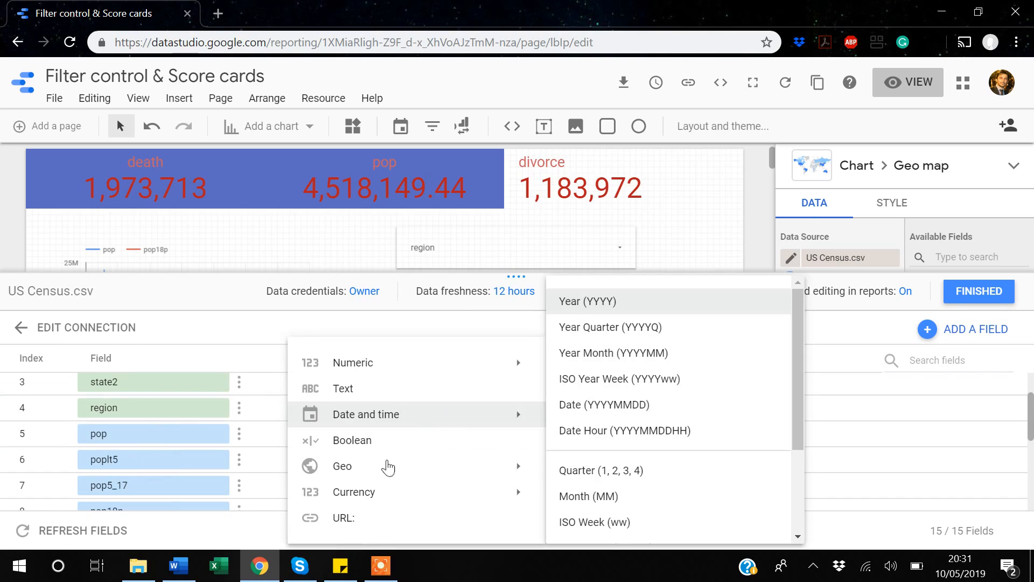
mouse_move(383, 474)
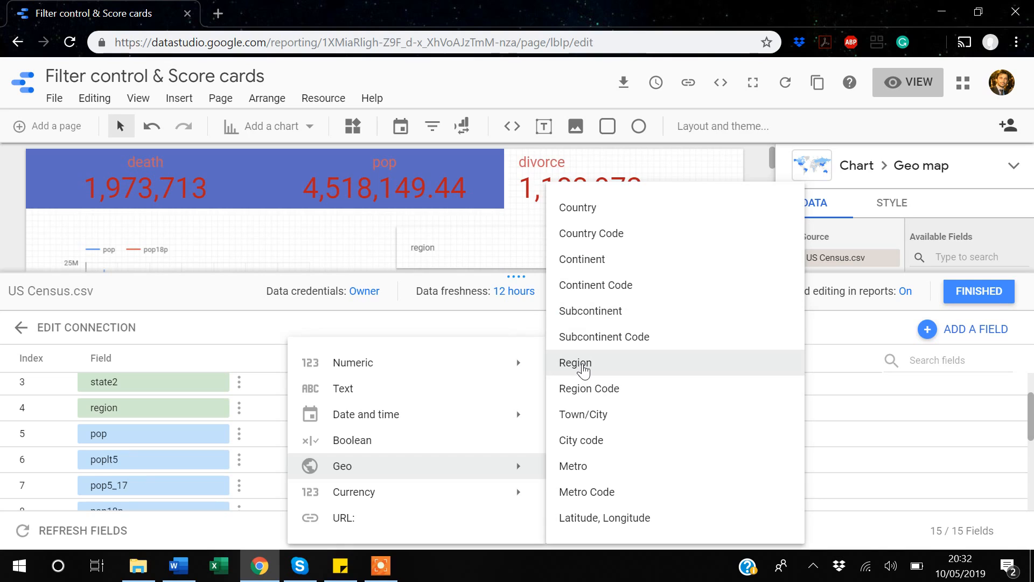
click(583, 371)
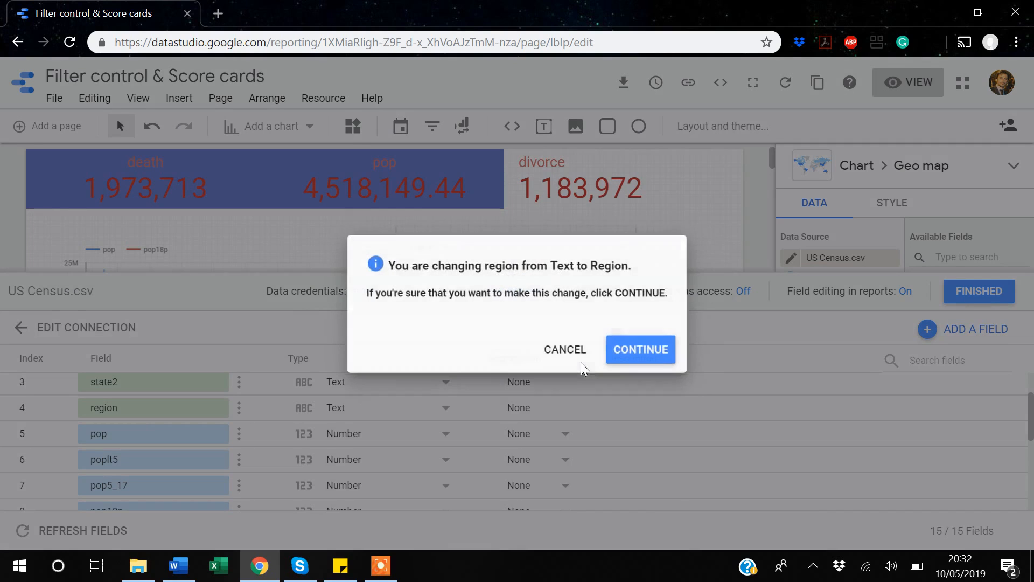
click(638, 350)
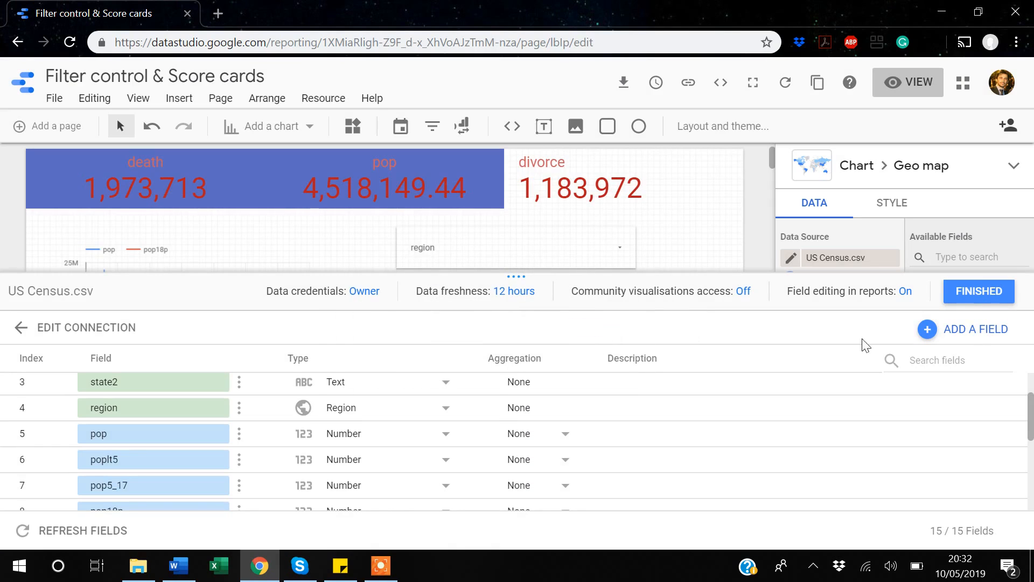
click(976, 302)
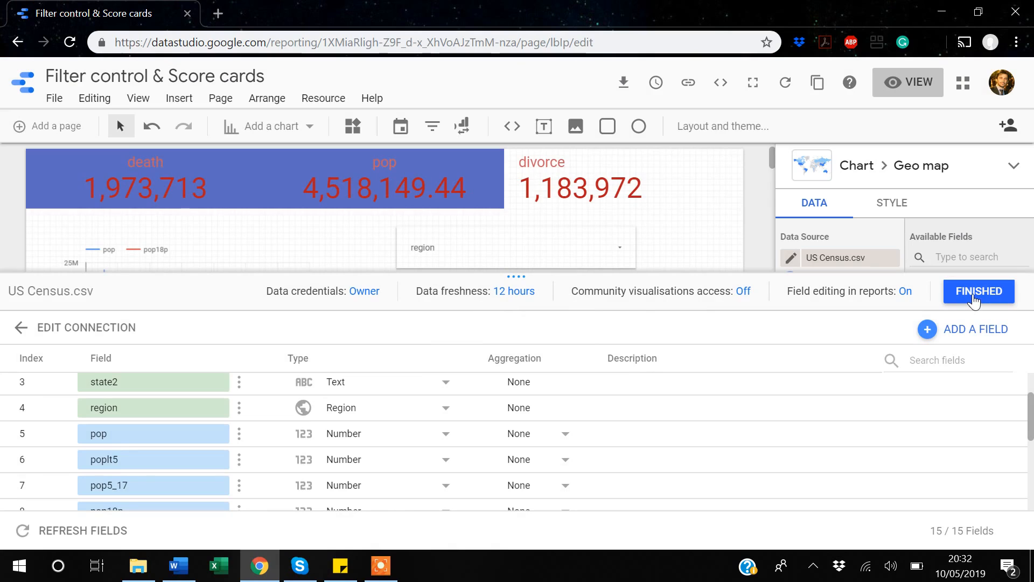
click(975, 292)
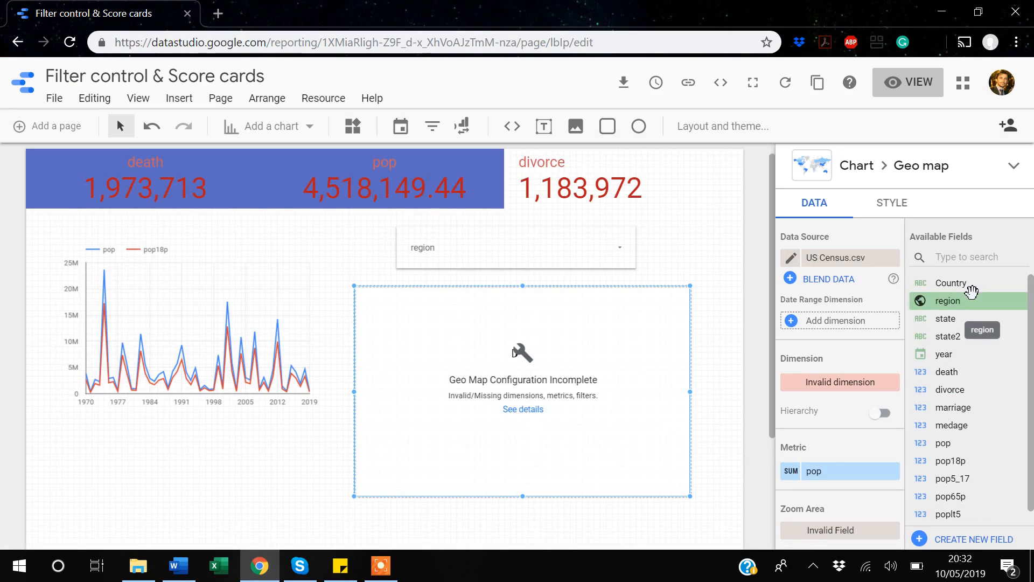
drag(948, 300, 837, 392)
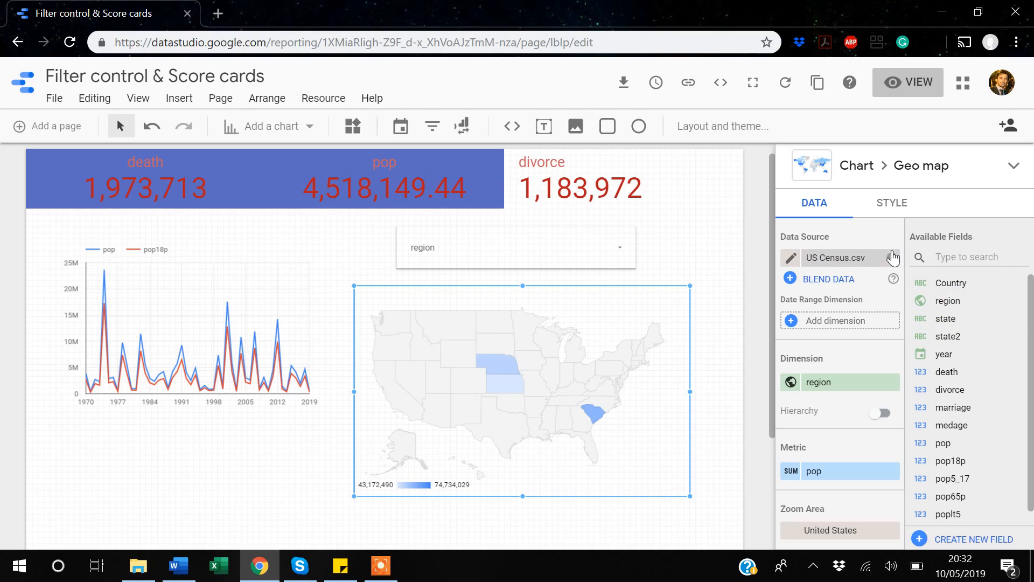
- Set the region field's type back to Text in the US Census.csv data source
click(780, 260)
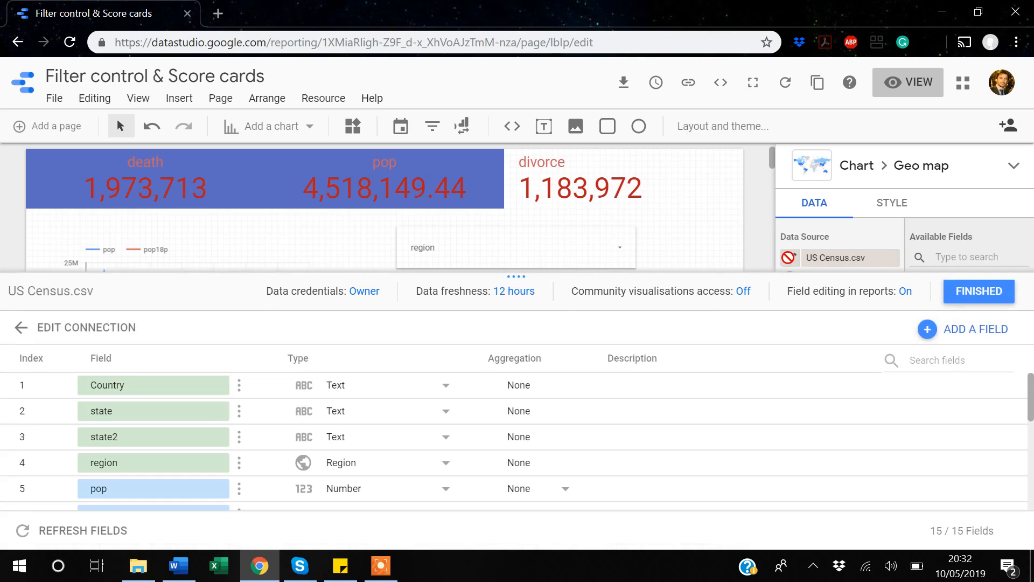
scroll(367, 427, down, 1)
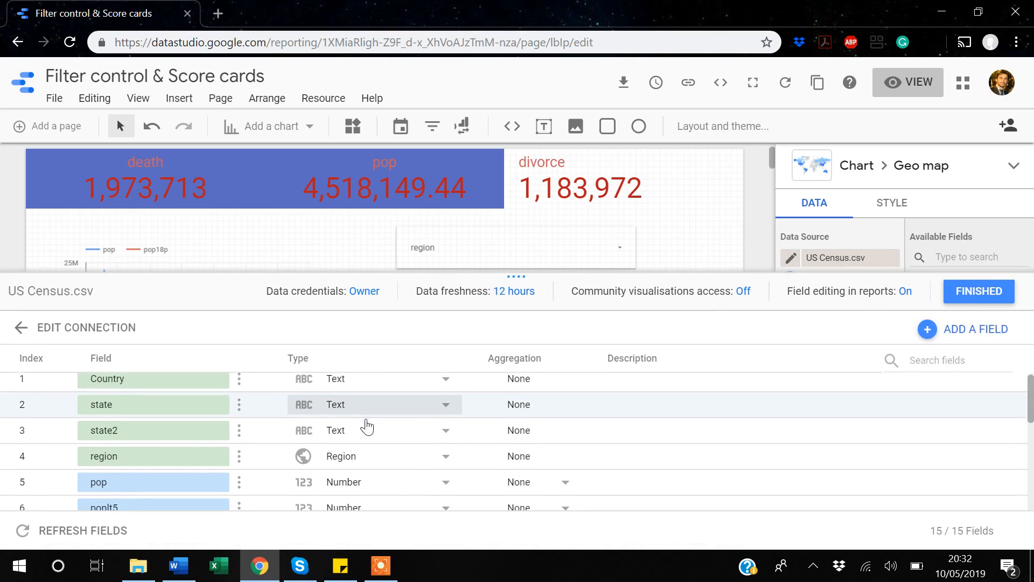
click(446, 461)
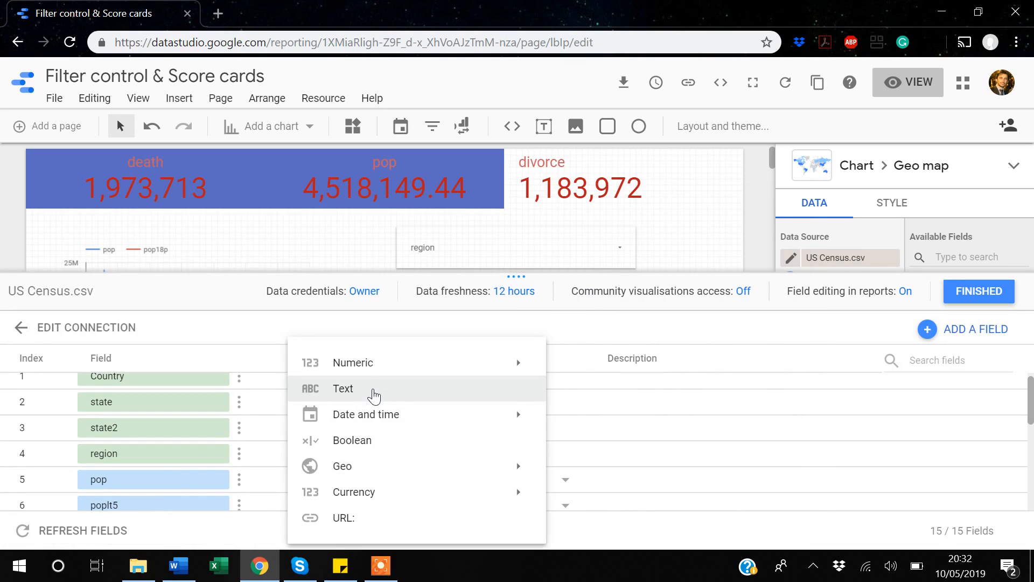
click(374, 396)
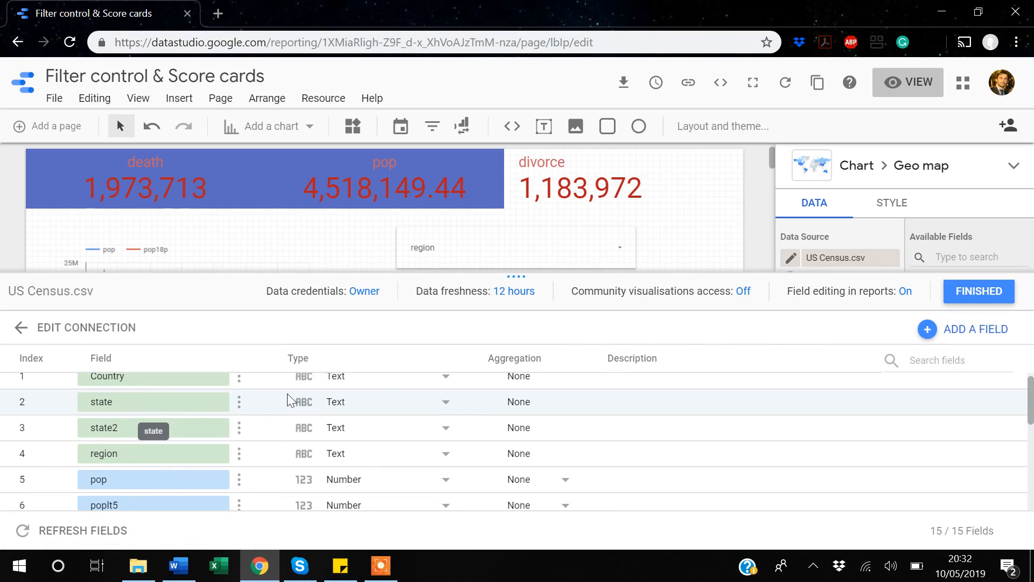
- Change the state field's type to the geo type Region, finish editing the source, and use state as the geo map's dimension
click(438, 408)
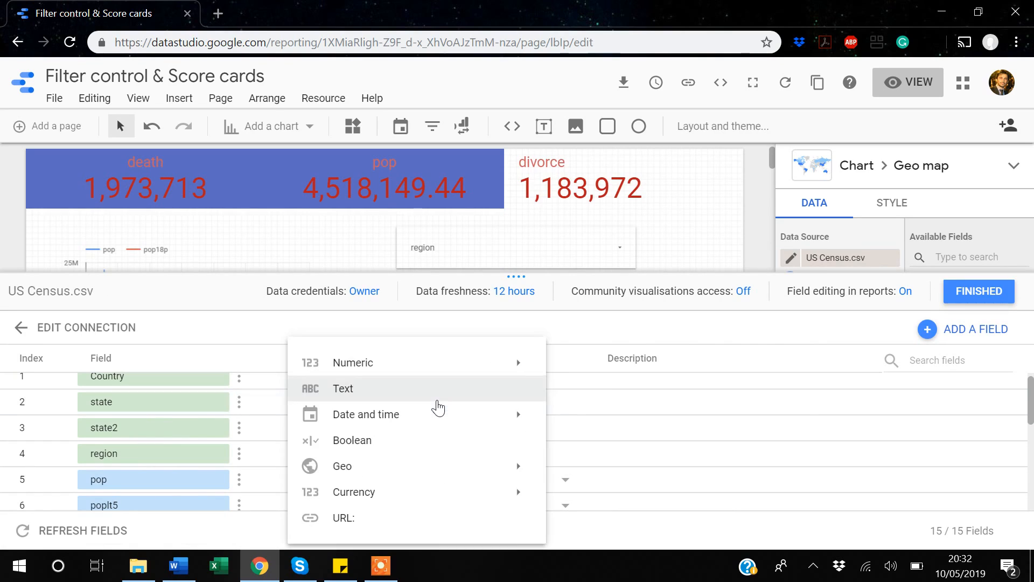
mouse_move(339, 469)
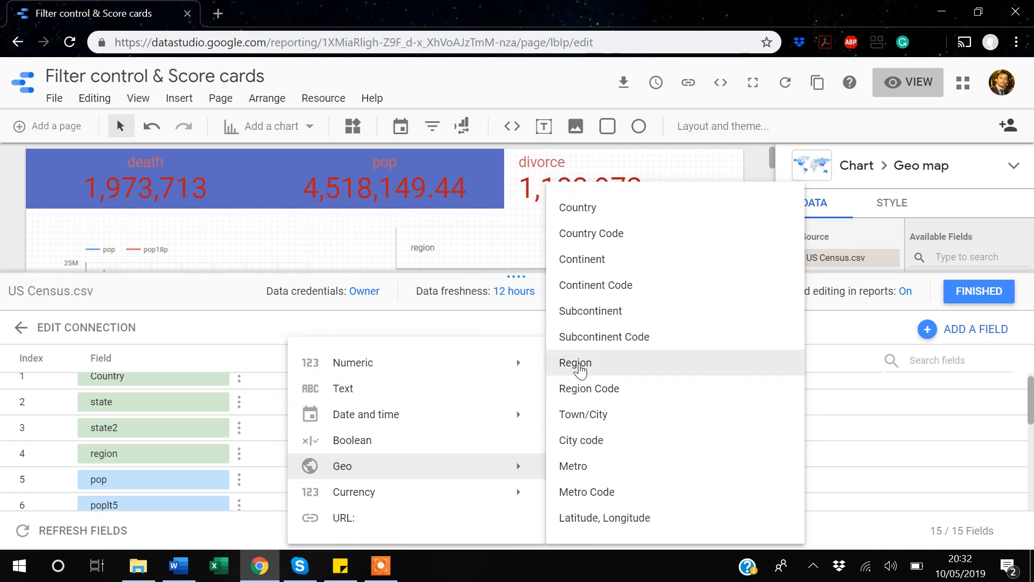
click(577, 364)
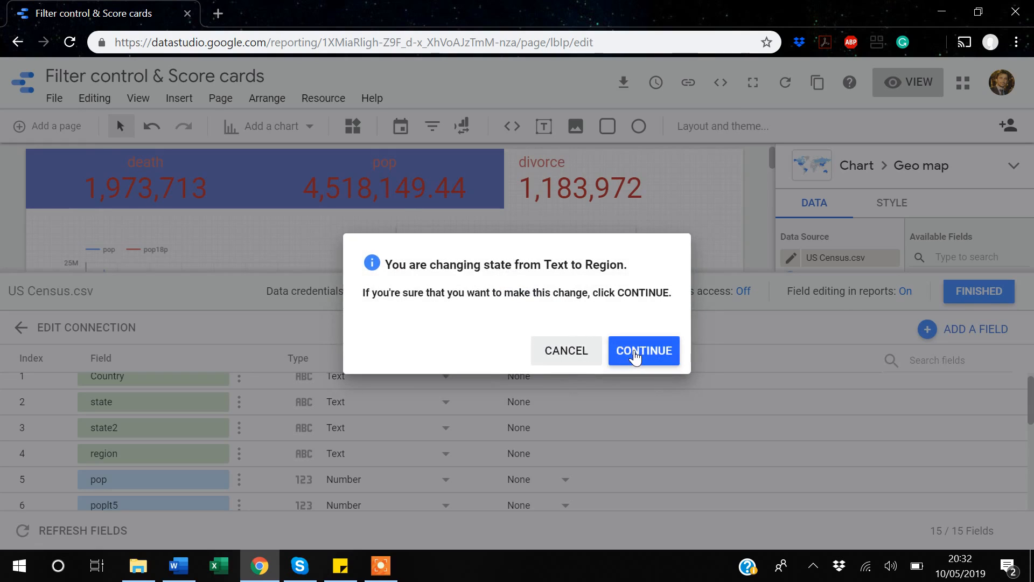
click(634, 354)
click(967, 294)
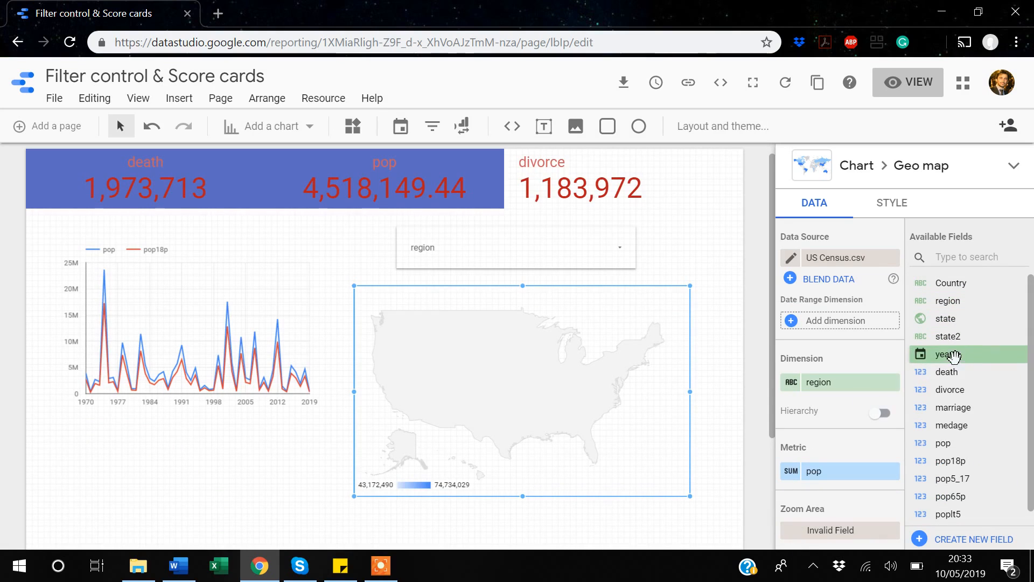
drag(945, 319, 810, 399)
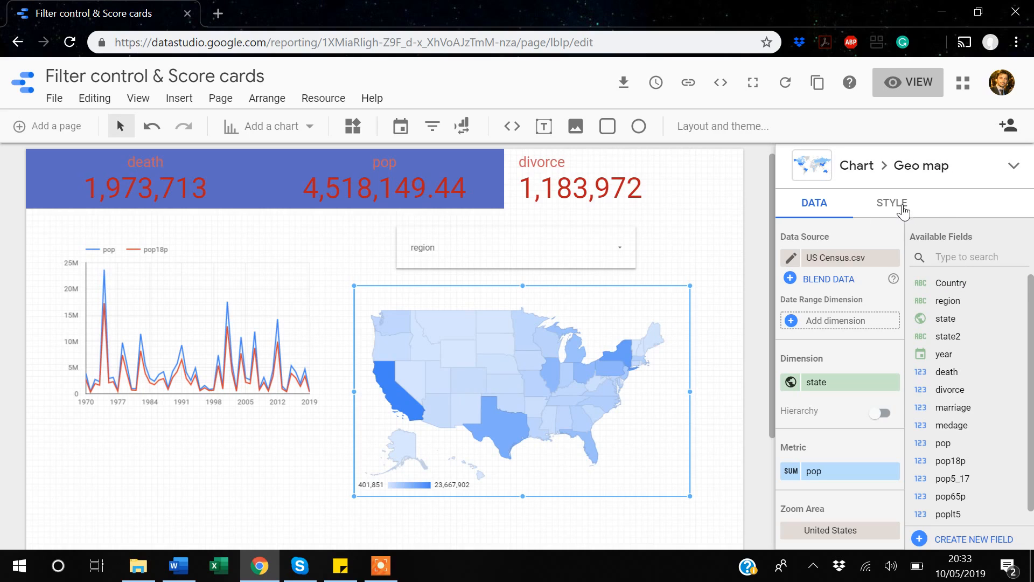
- Preview the report in view mode and filter it to only the South region to examine the scorecards, time series and map
click(915, 82)
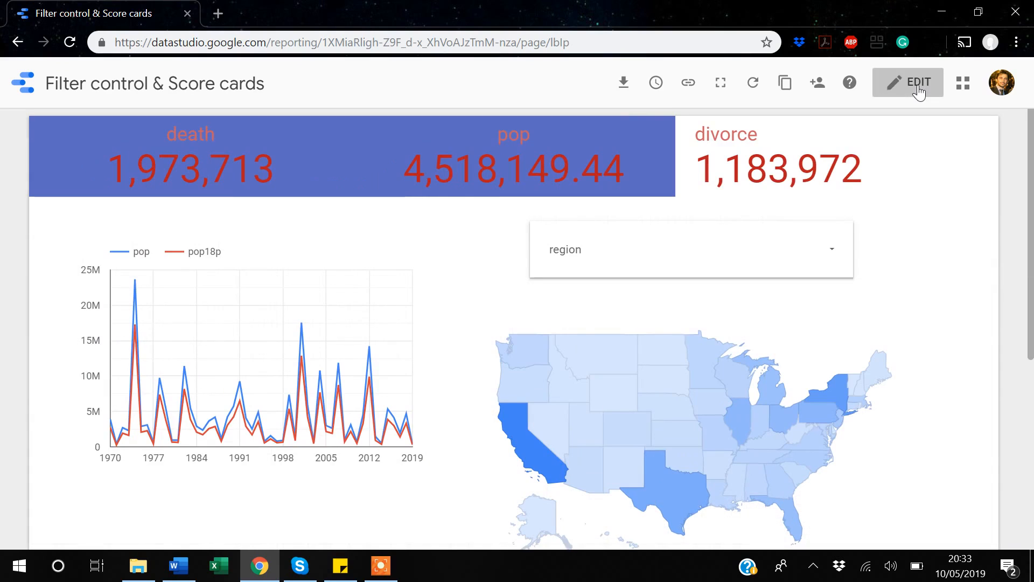
click(798, 260)
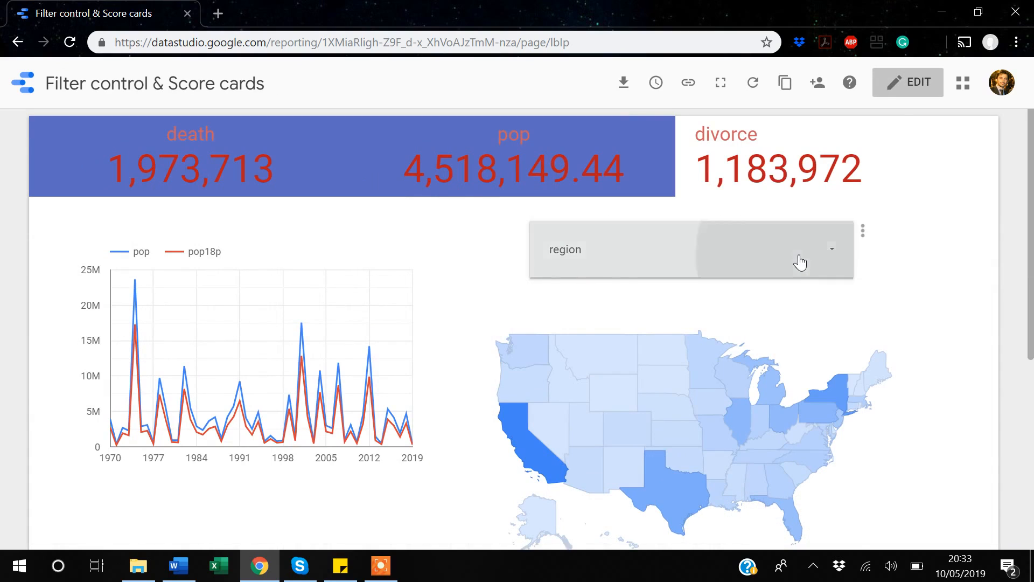
click(809, 297)
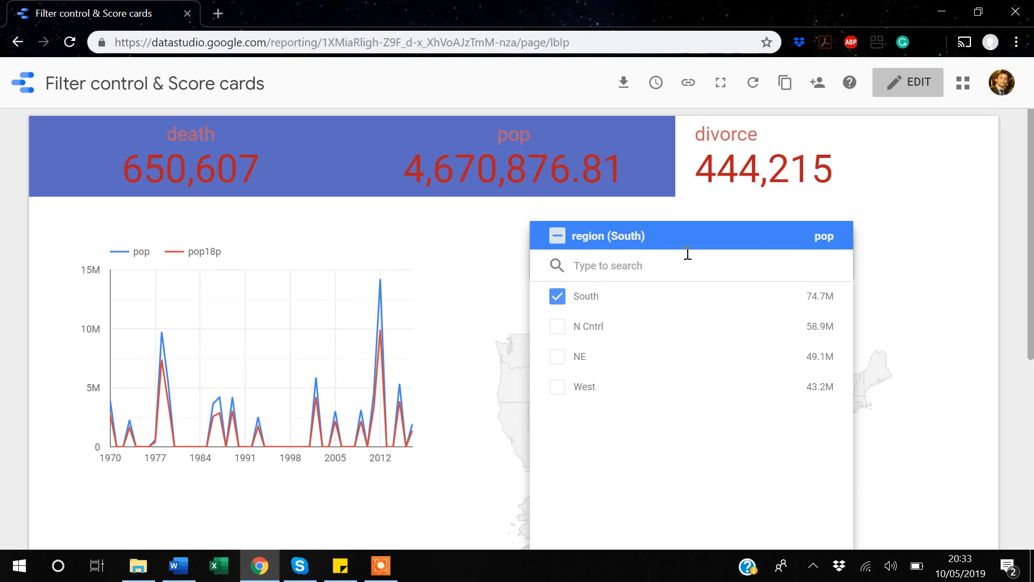
click(920, 281)
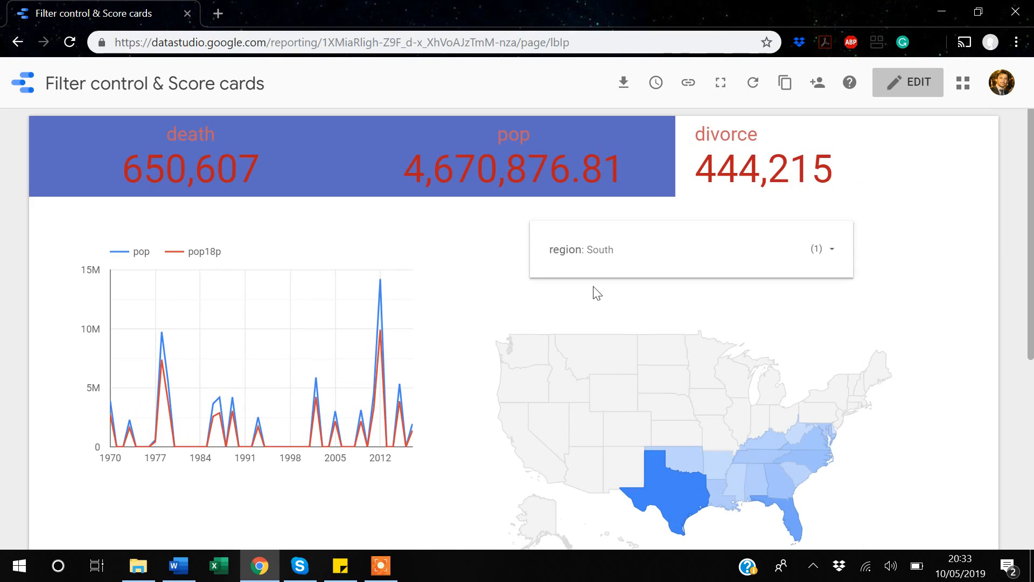
scroll(596, 292, down, 1)
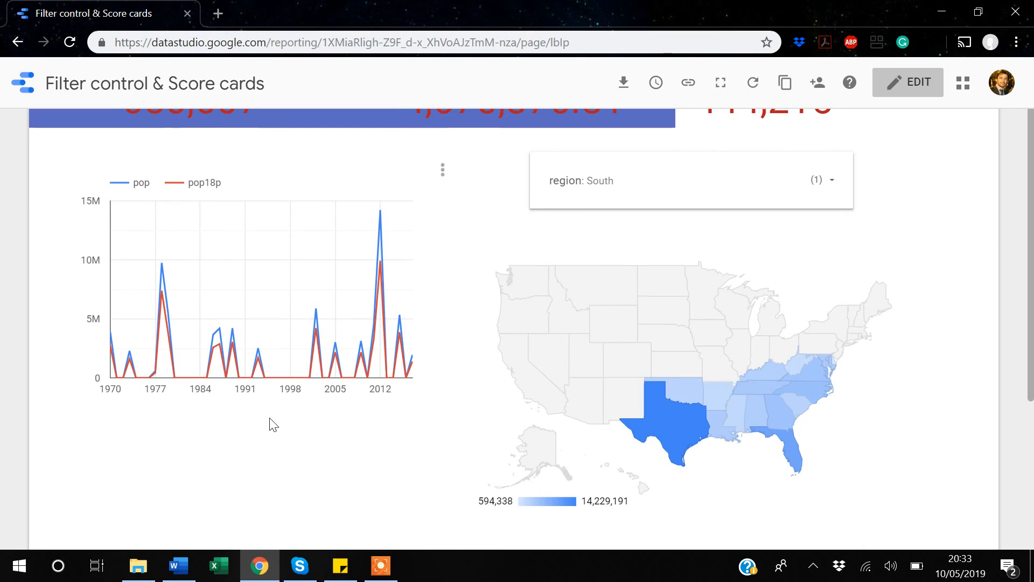
scroll(274, 425, up, 2)
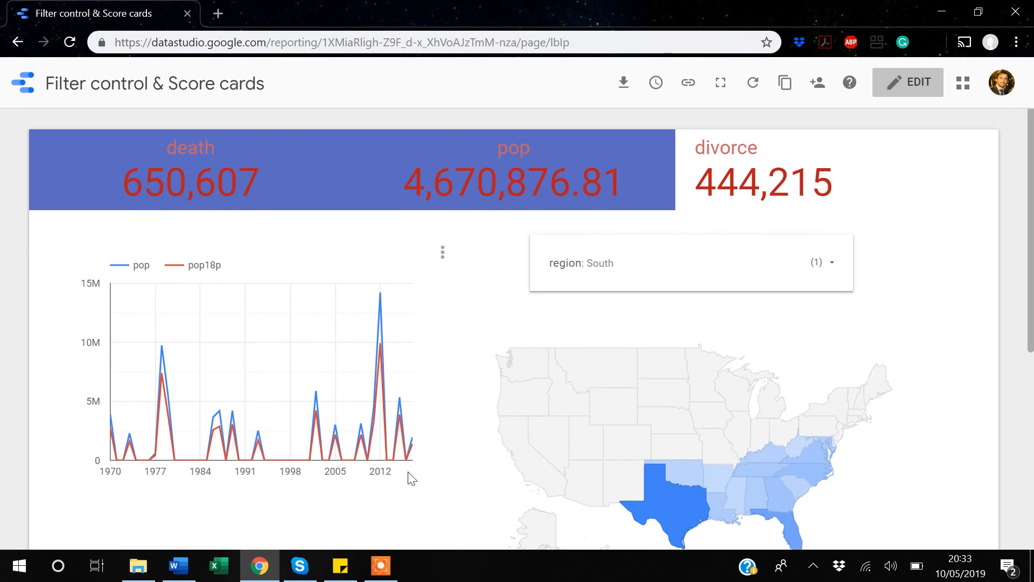
scroll(490, 464, down, 1)
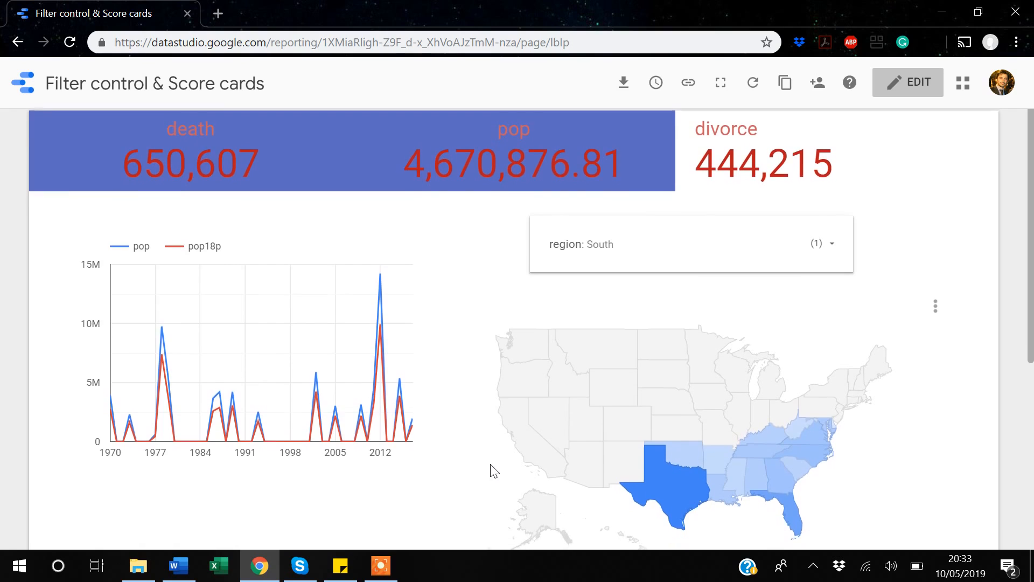
- Add N Cntrl to the region filter selection, inspect the states on the geo map, and return to edit mode
click(834, 243)
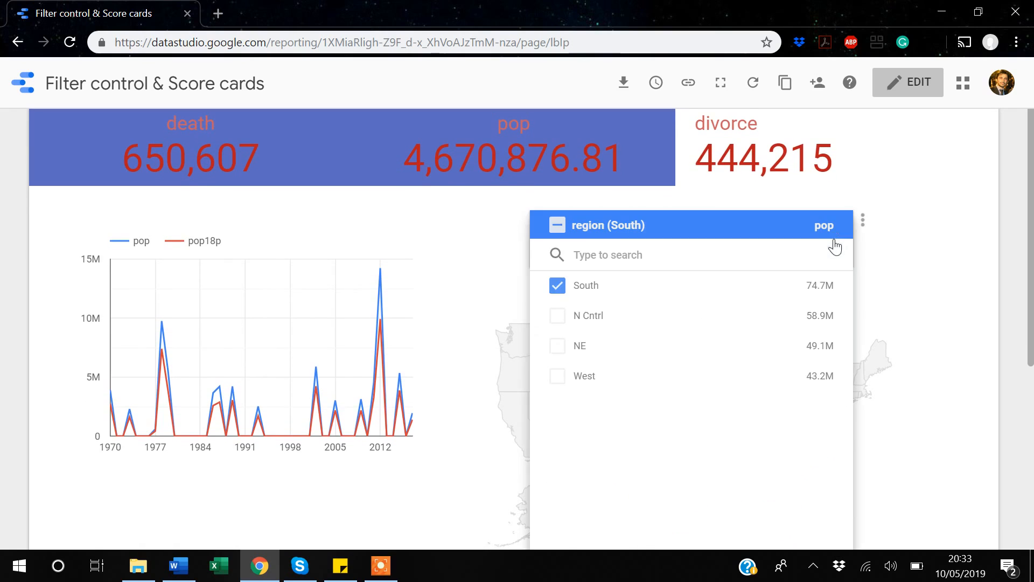
click(557, 317)
click(937, 282)
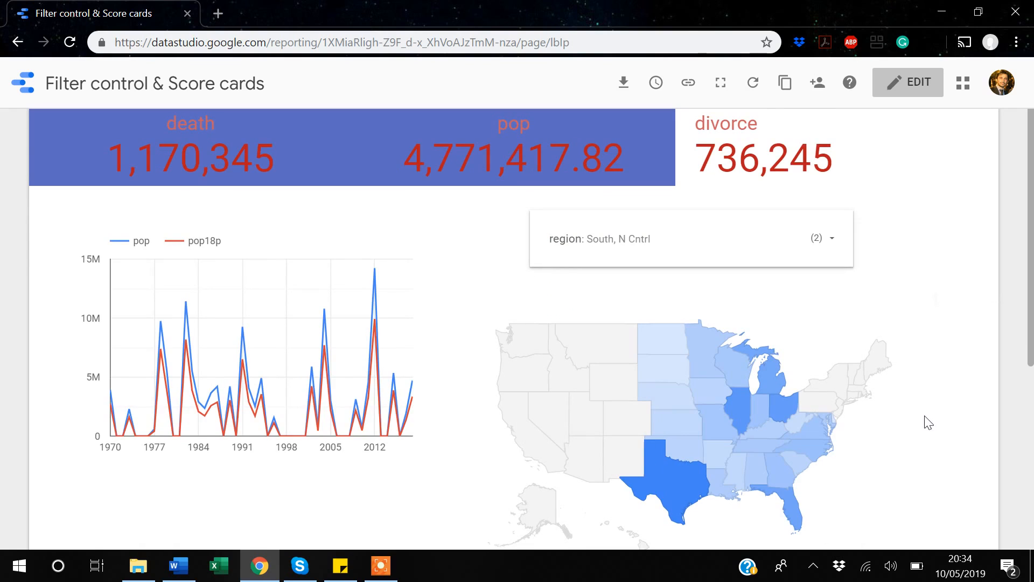
mouse_move(763, 425)
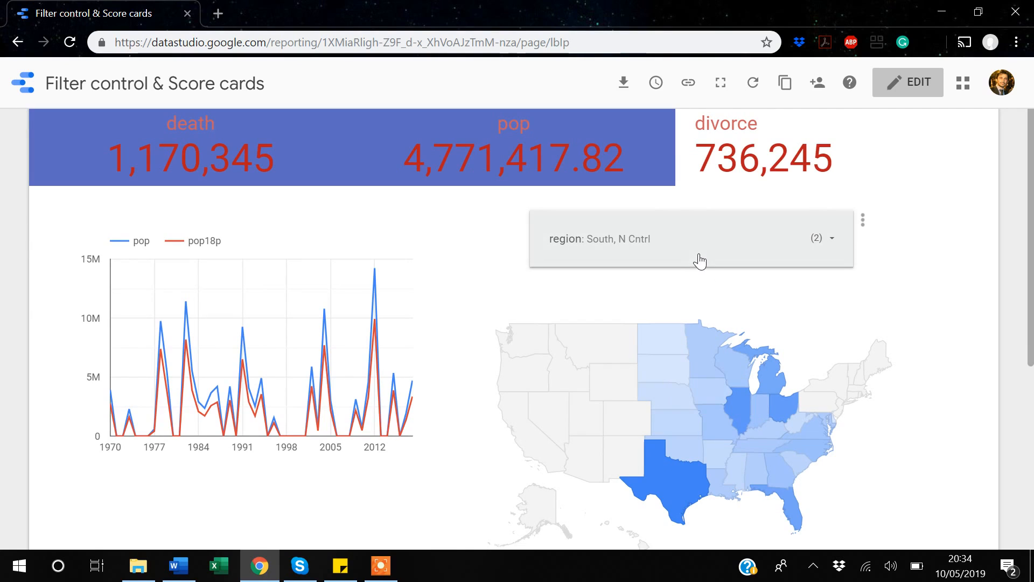
mouse_move(716, 471)
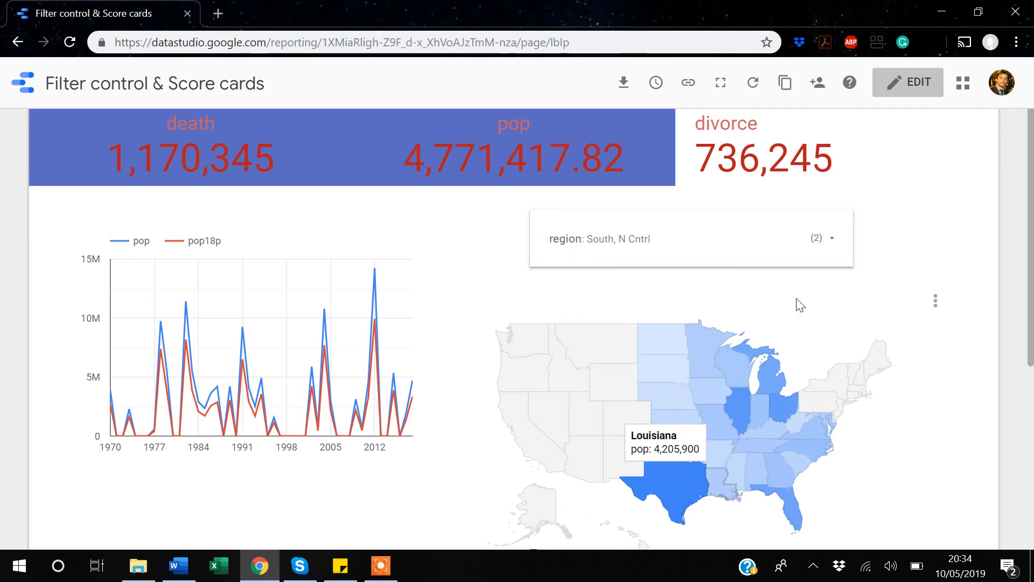
click(916, 88)
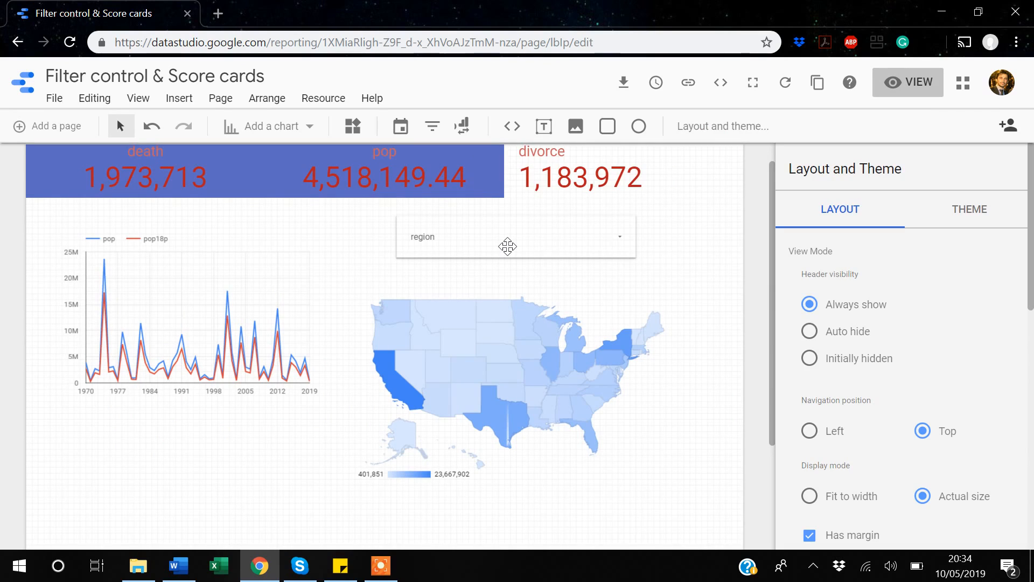
- Add a second page to the report and switch between Page 1 and Page 2, ending on Page 2
scroll(254, 406, down, 1)
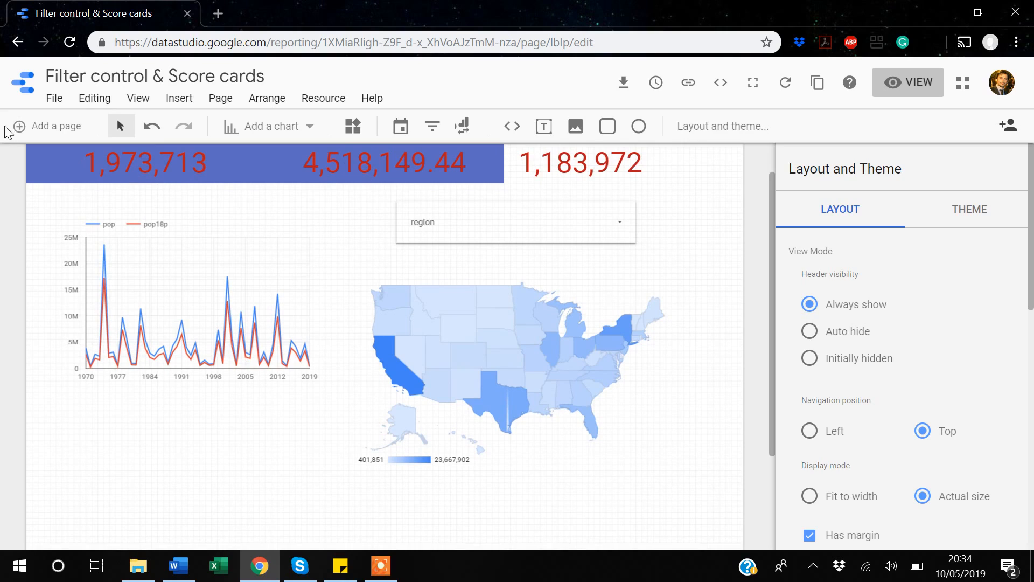
click(50, 129)
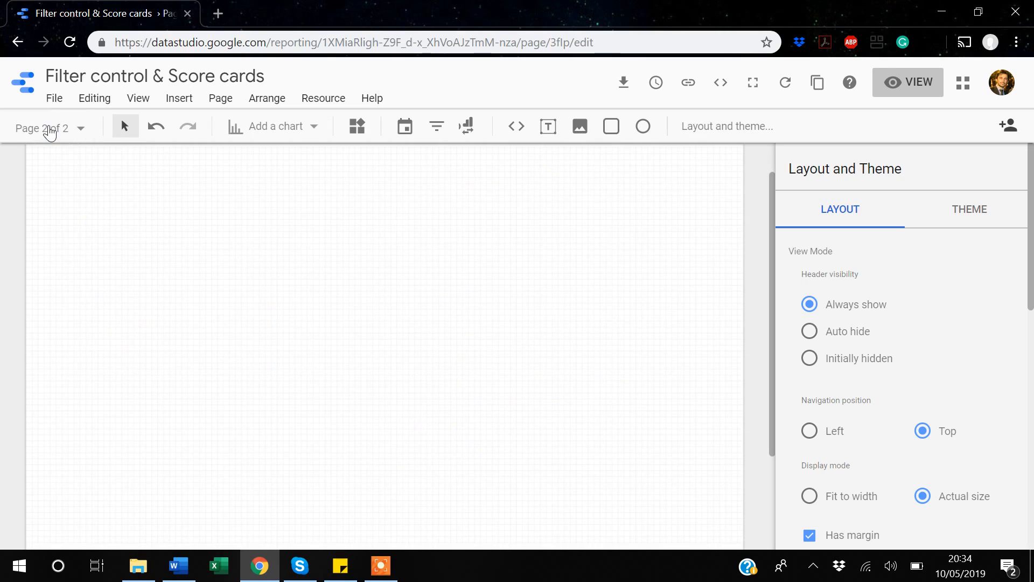
click(82, 131)
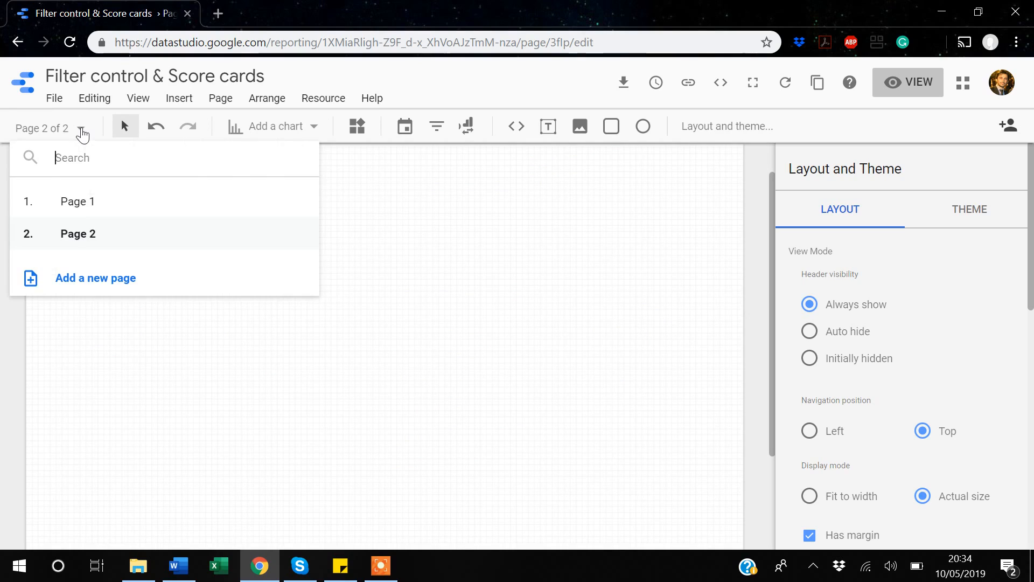
click(82, 206)
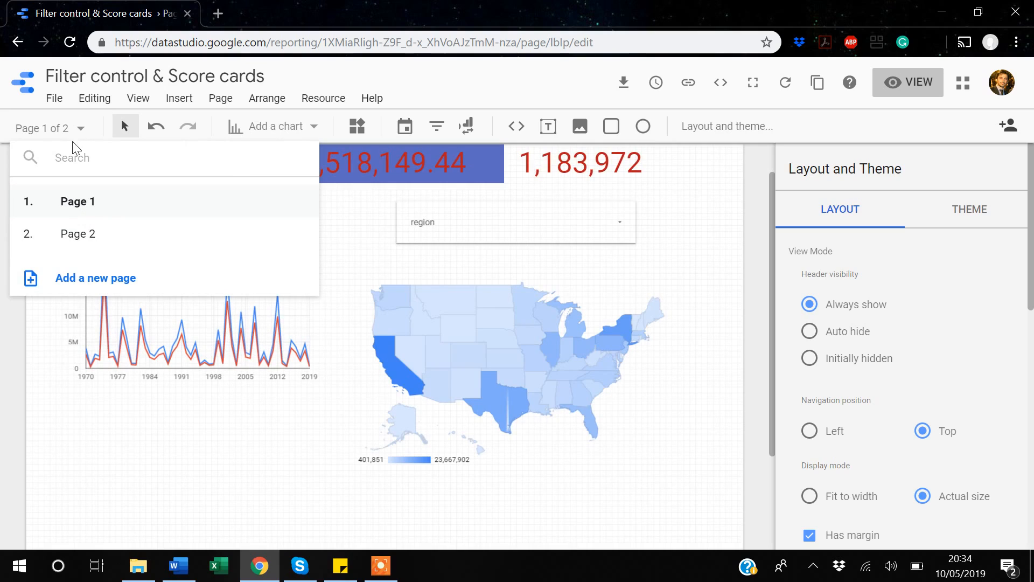
click(86, 244)
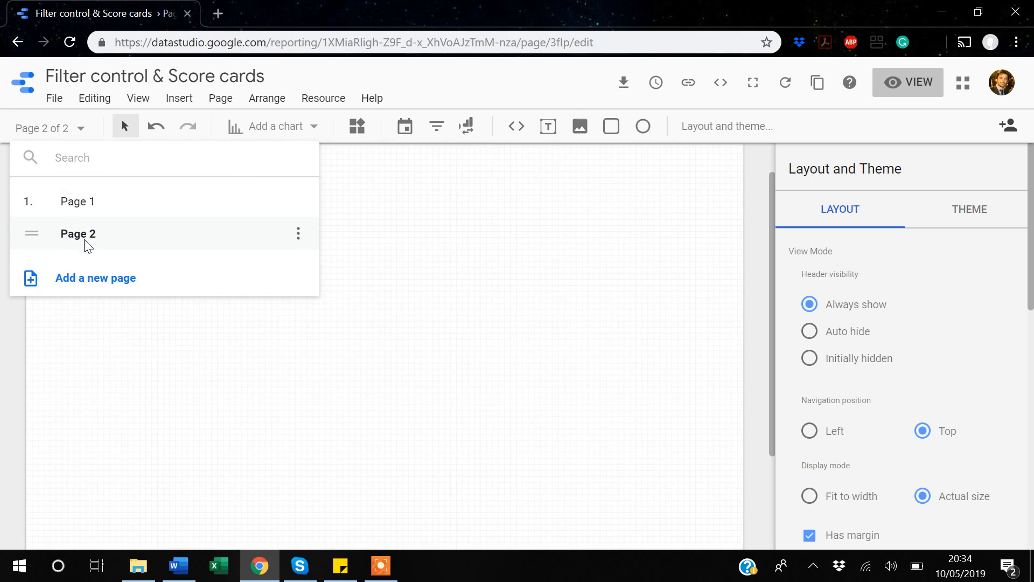
click(468, 328)
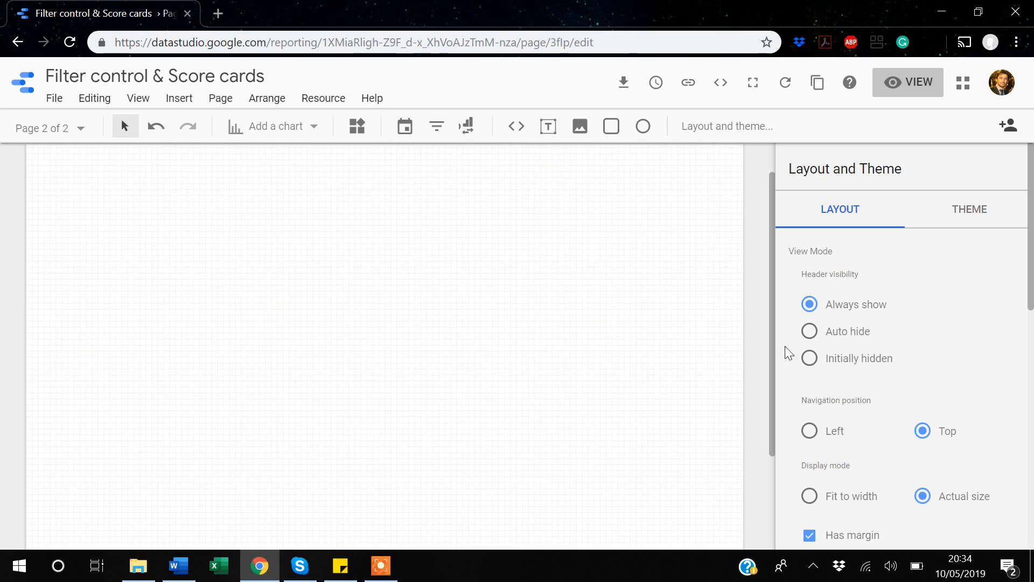
- Insert a bar chart on Page 2, reposition and widen it, and use state as its dimension in place of Country
click(178, 103)
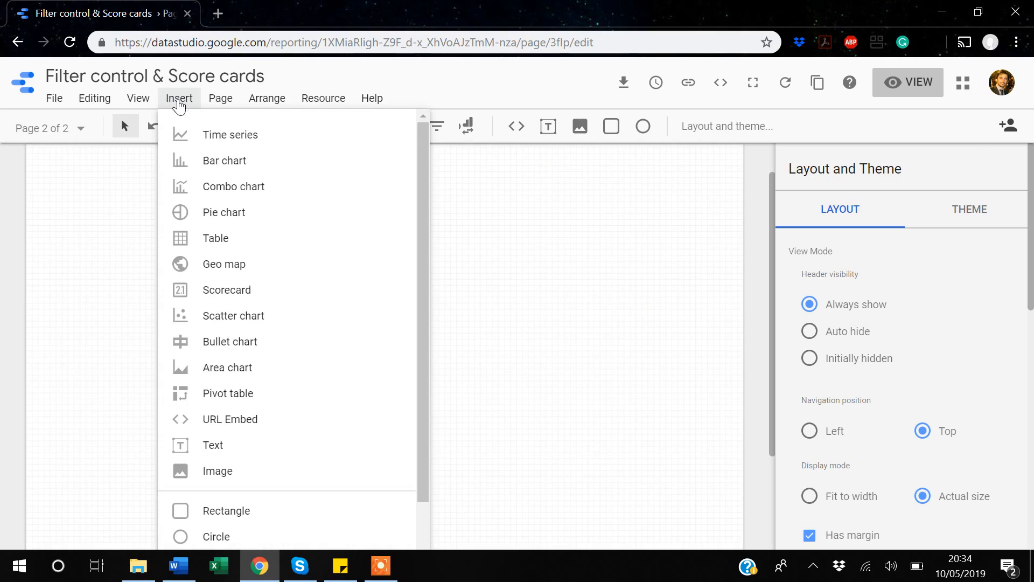
click(227, 161)
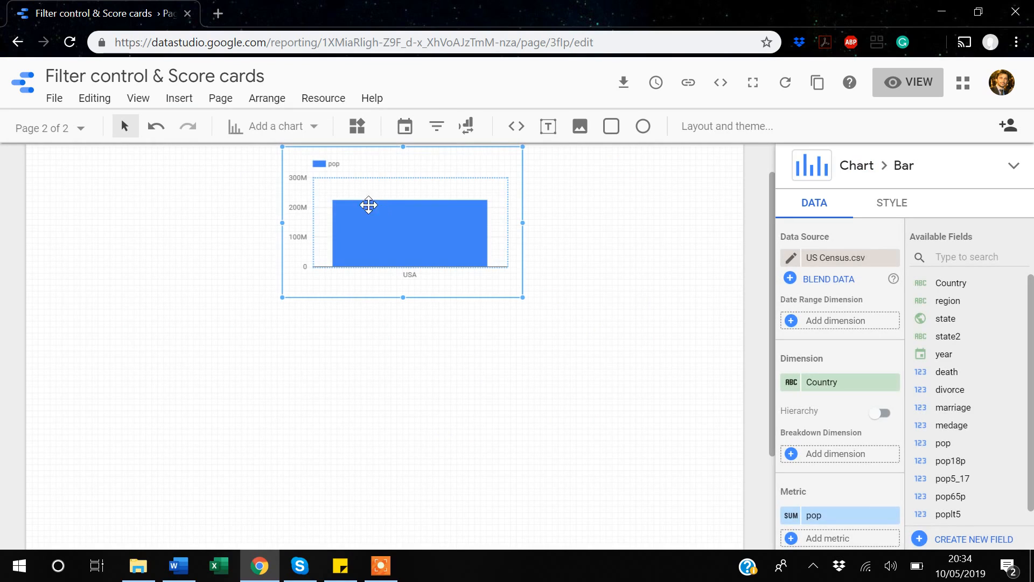
drag(364, 167, 183, 237)
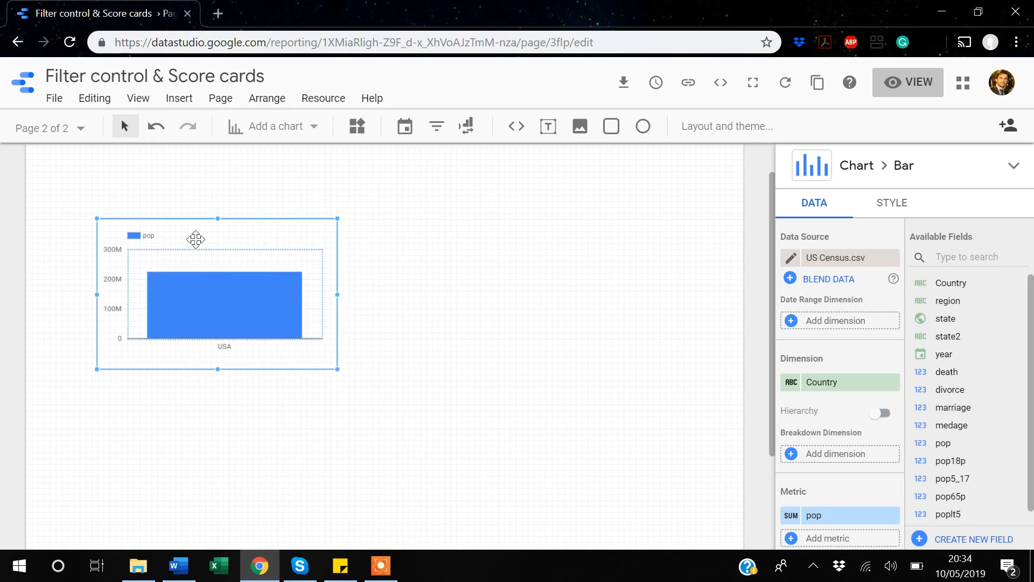
drag(335, 368, 511, 394)
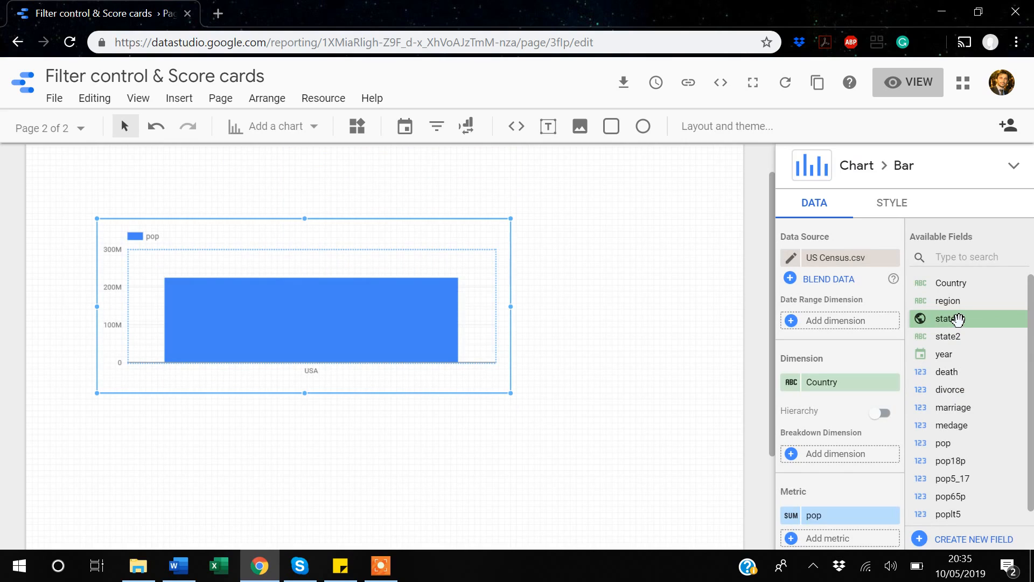
drag(958, 318, 845, 385)
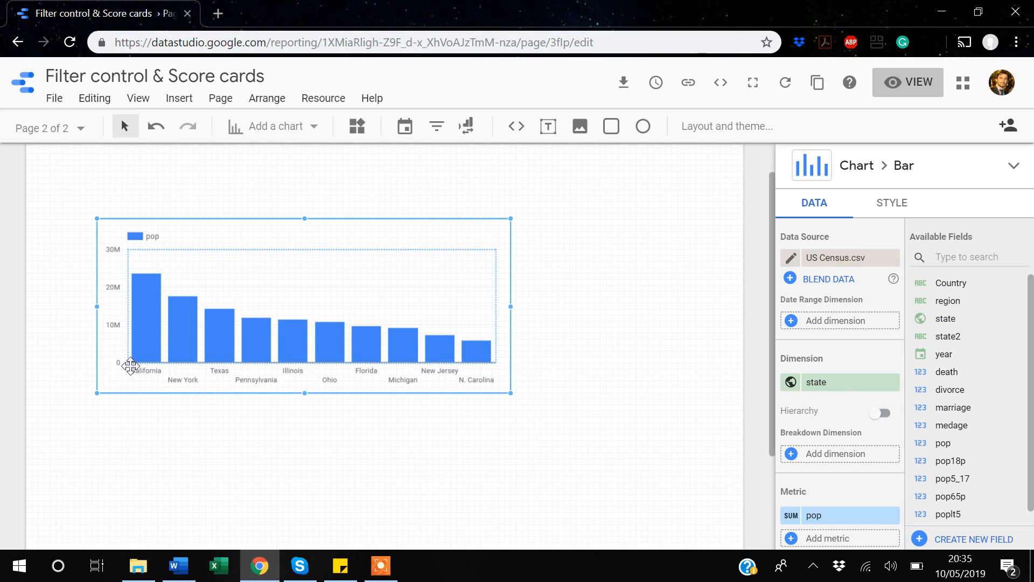
- Preview Page 1 in view mode and filter the report to only the N Cntrl region
click(81, 141)
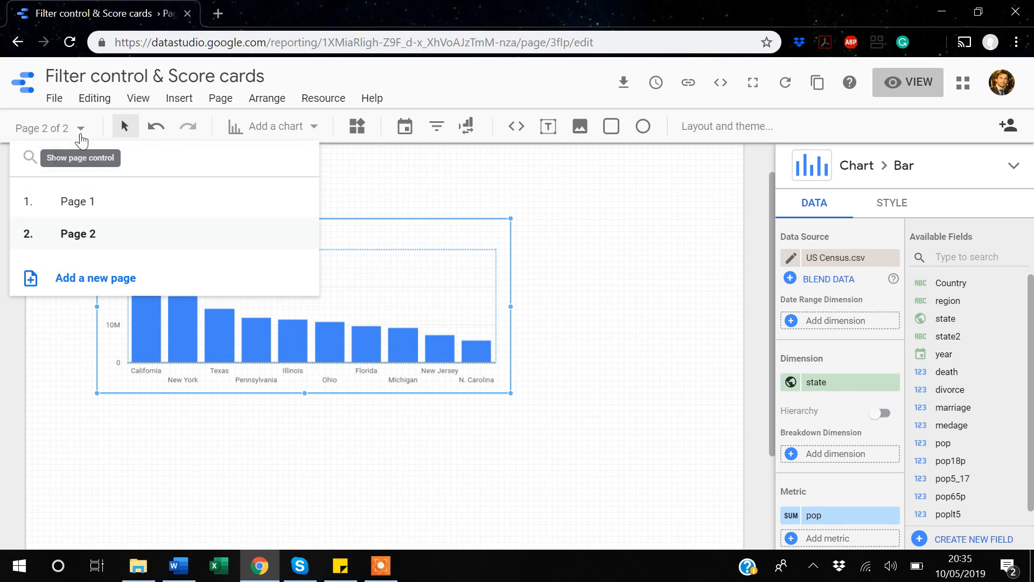
click(92, 206)
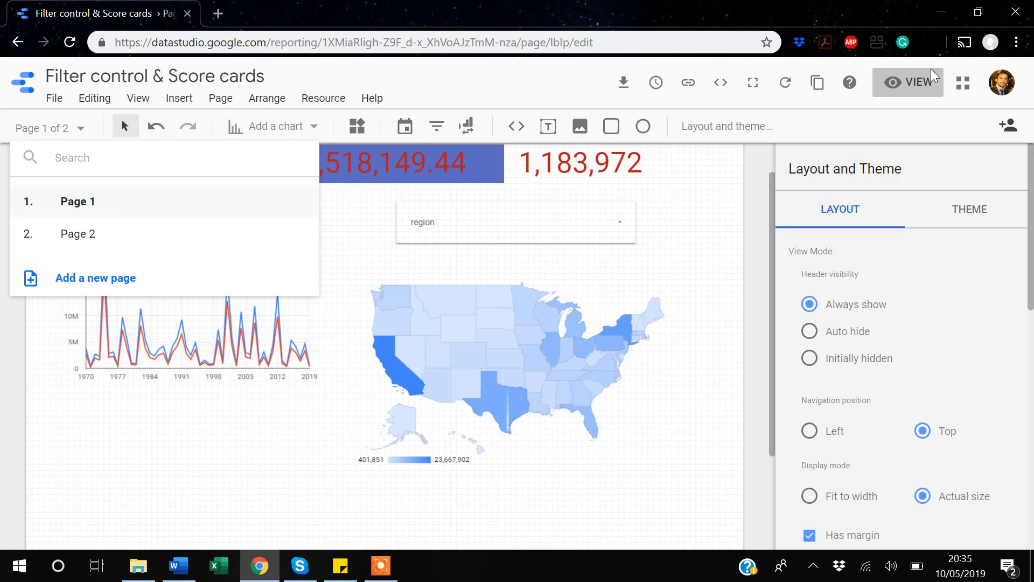
click(921, 82)
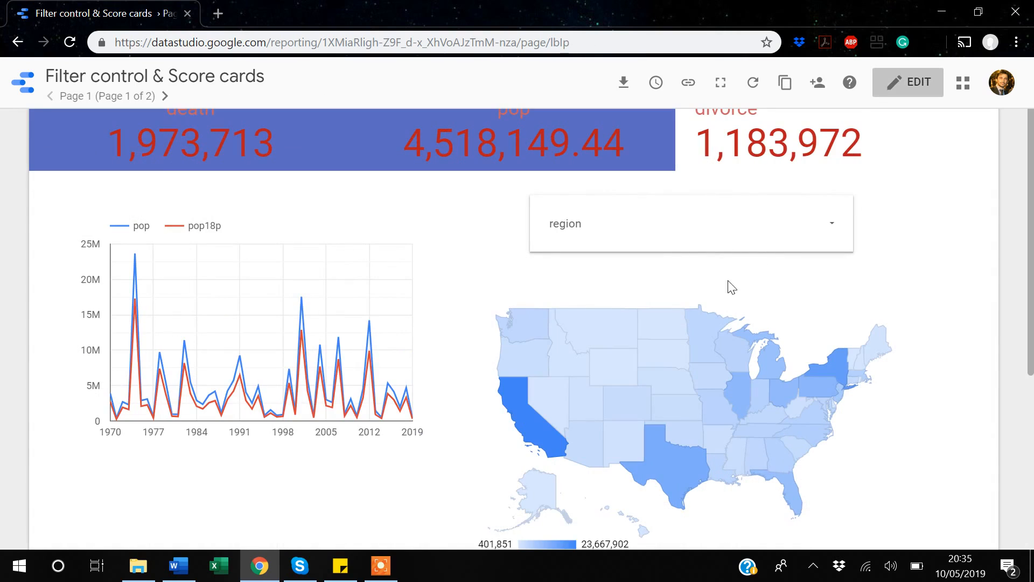
click(744, 223)
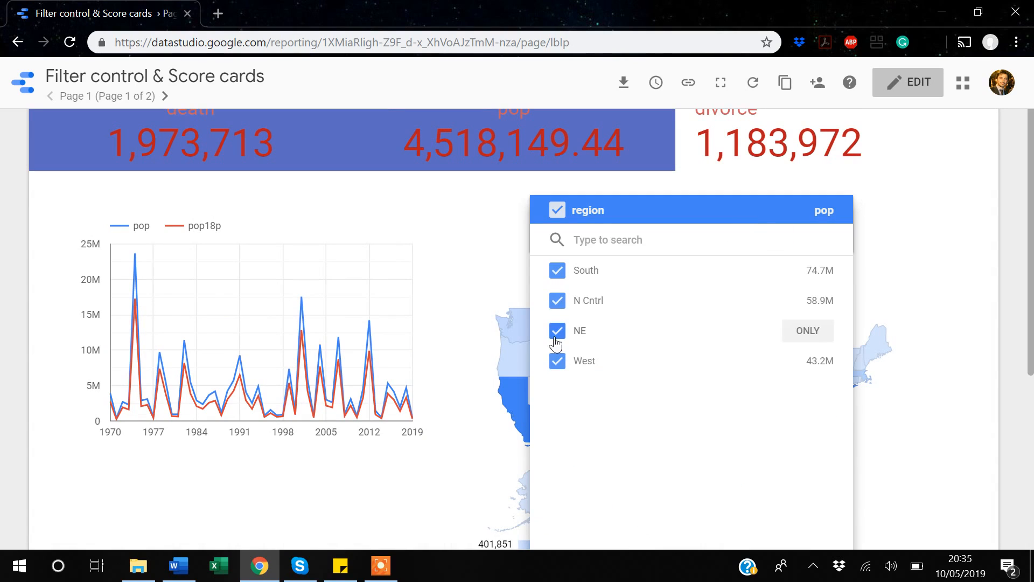
click(556, 273)
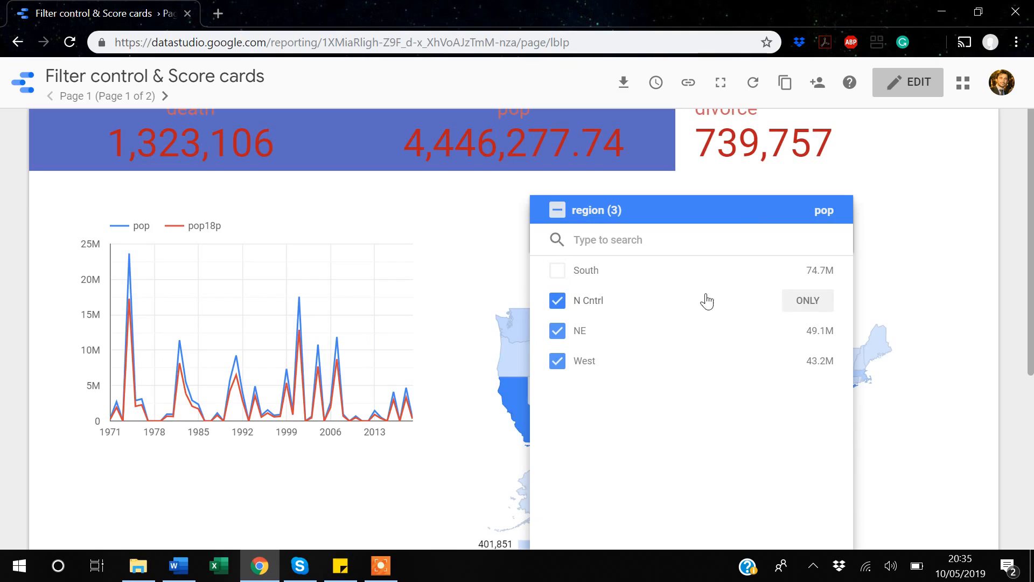
click(803, 310)
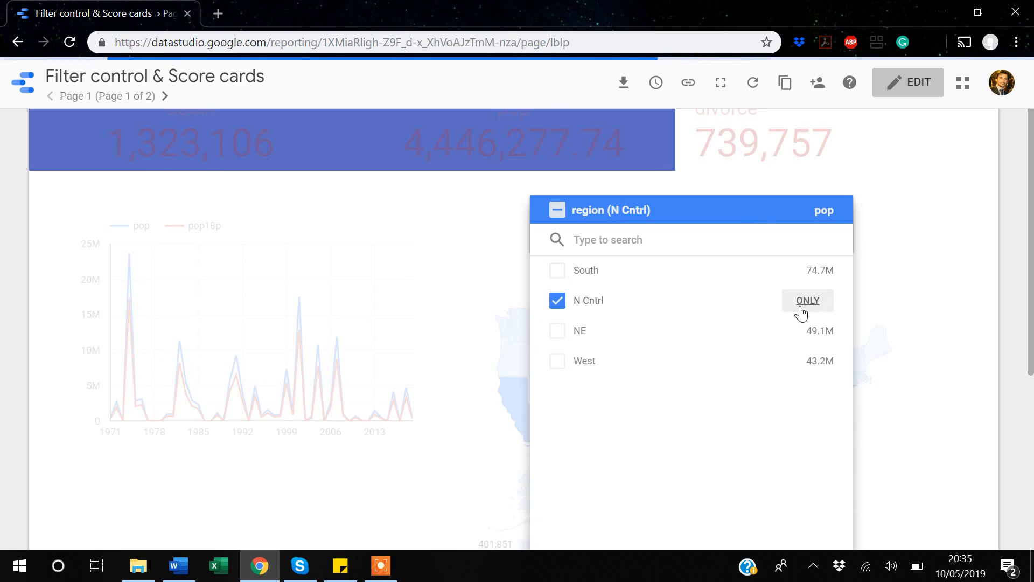
click(991, 212)
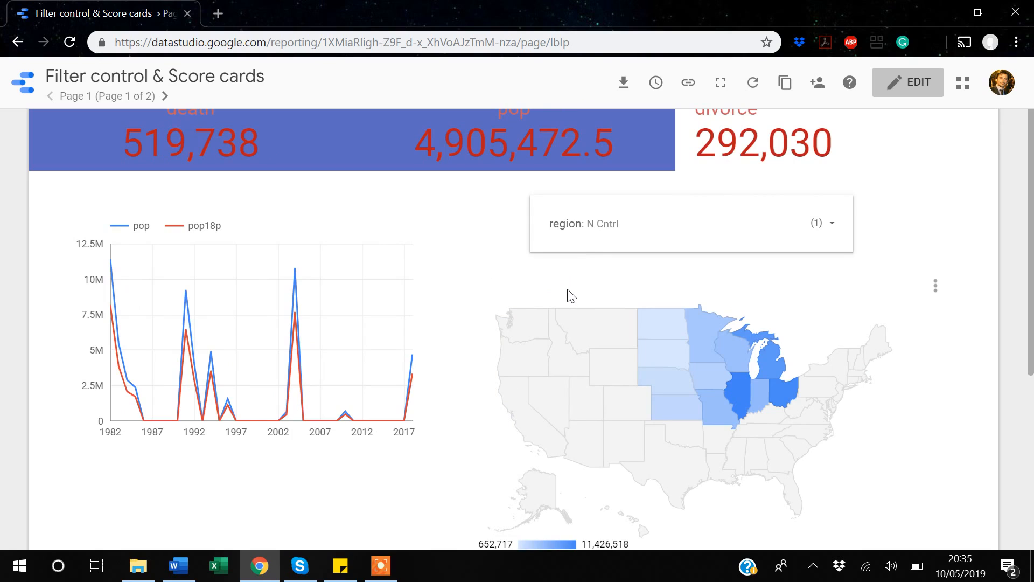
- Check whether the region filter affects the bar chart on Page 2, compare it with Page 1's map, and return to edit mode
click(165, 96)
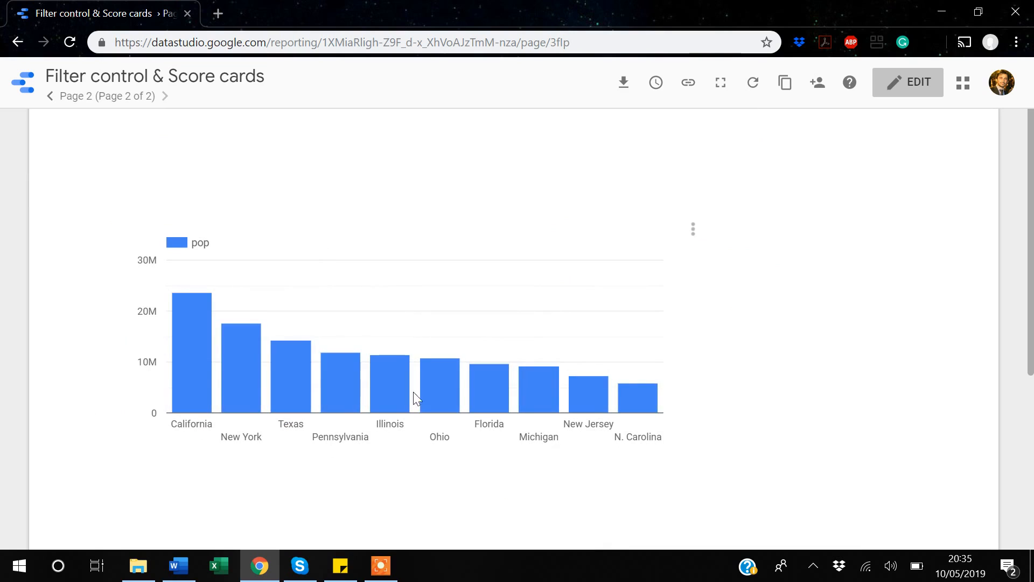
mouse_move(257, 399)
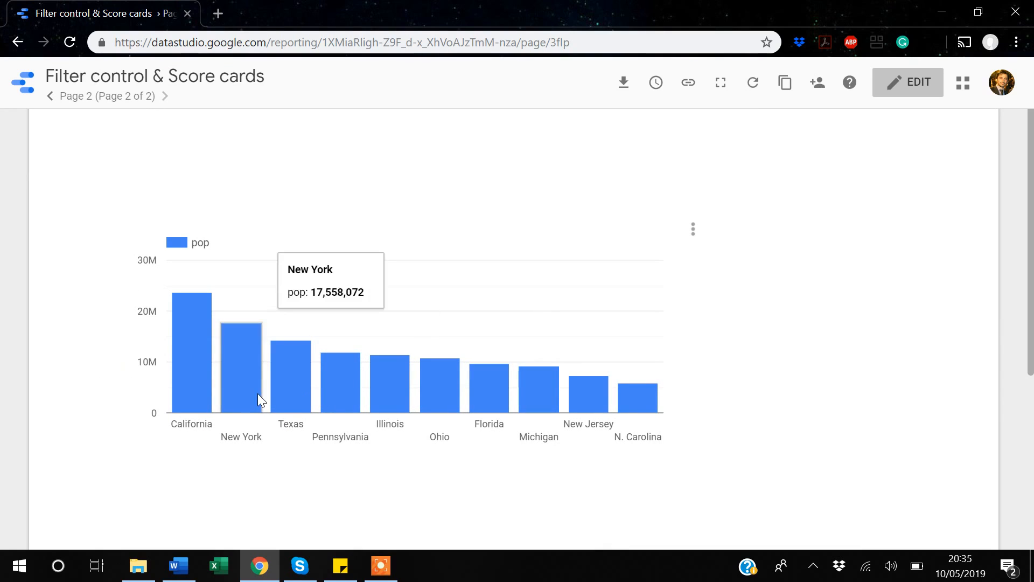
click(51, 97)
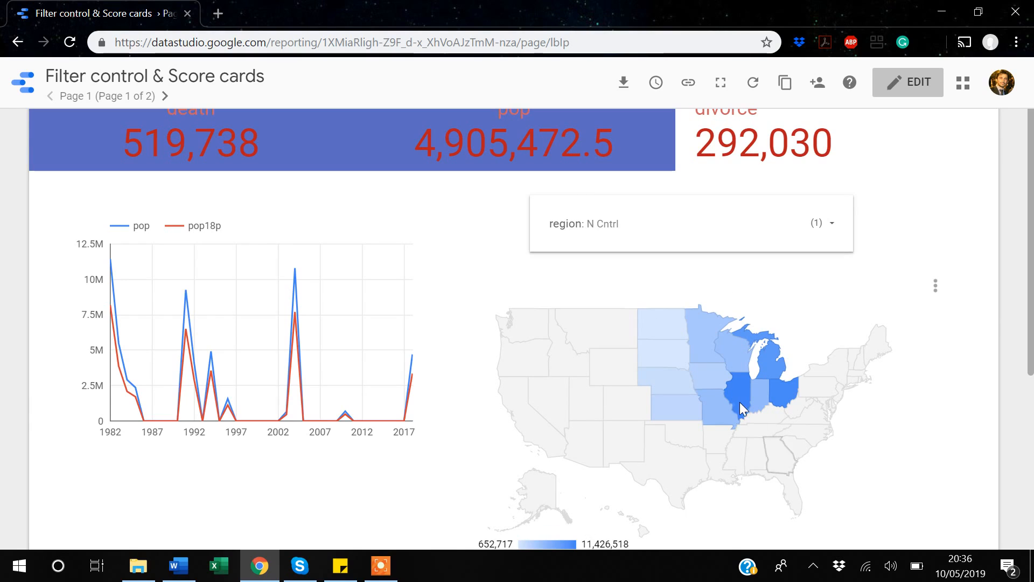
mouse_move(740, 403)
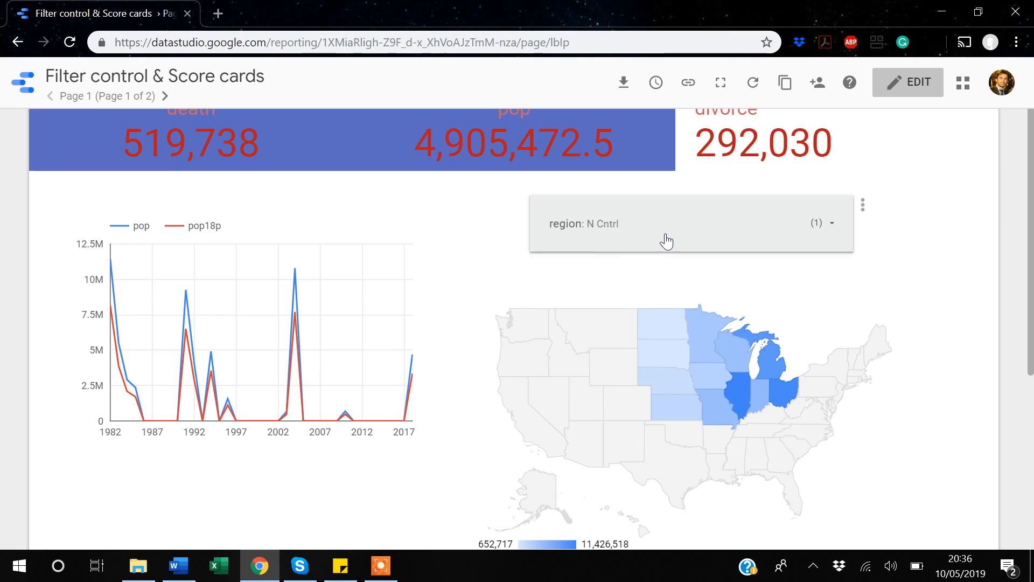
click(915, 91)
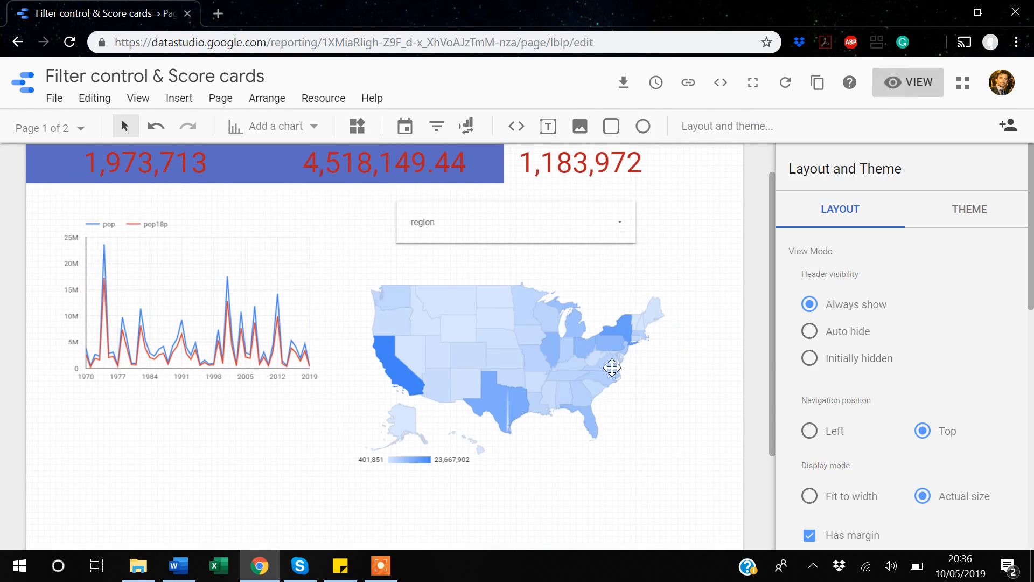
- Group the region filter control with the US map on Page 1
scroll(612, 367, up, 1)
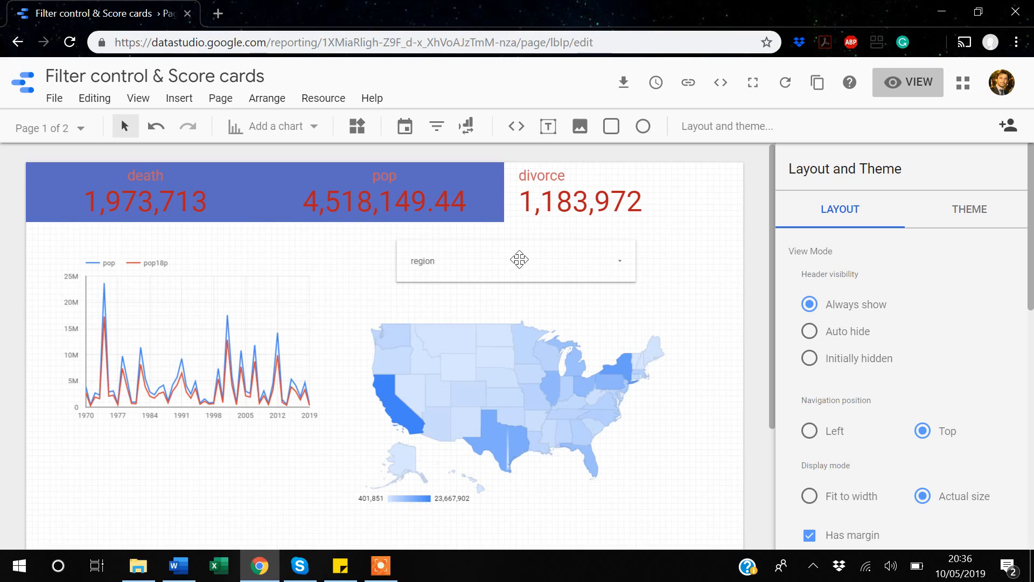
click(492, 268)
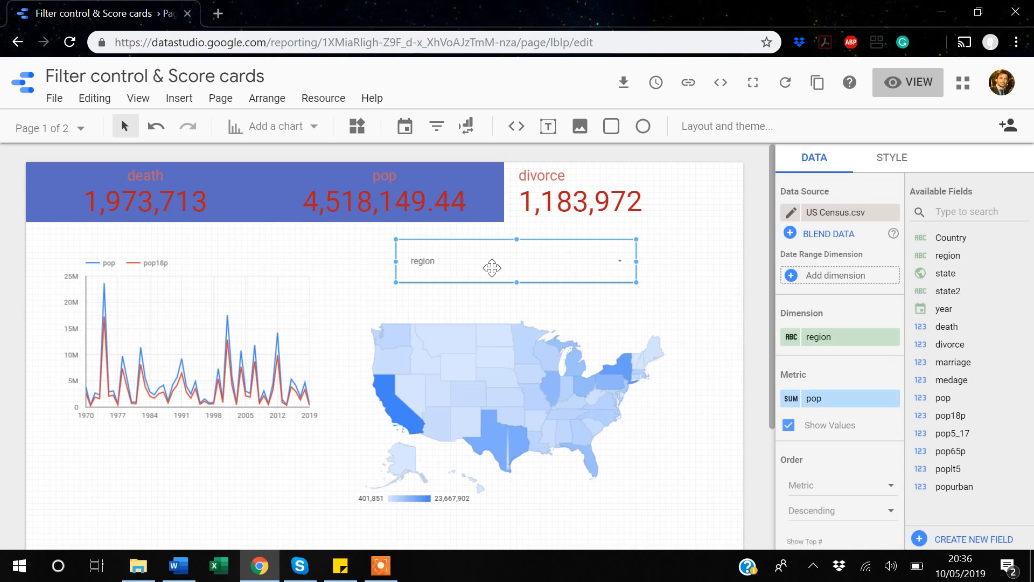
click(489, 360)
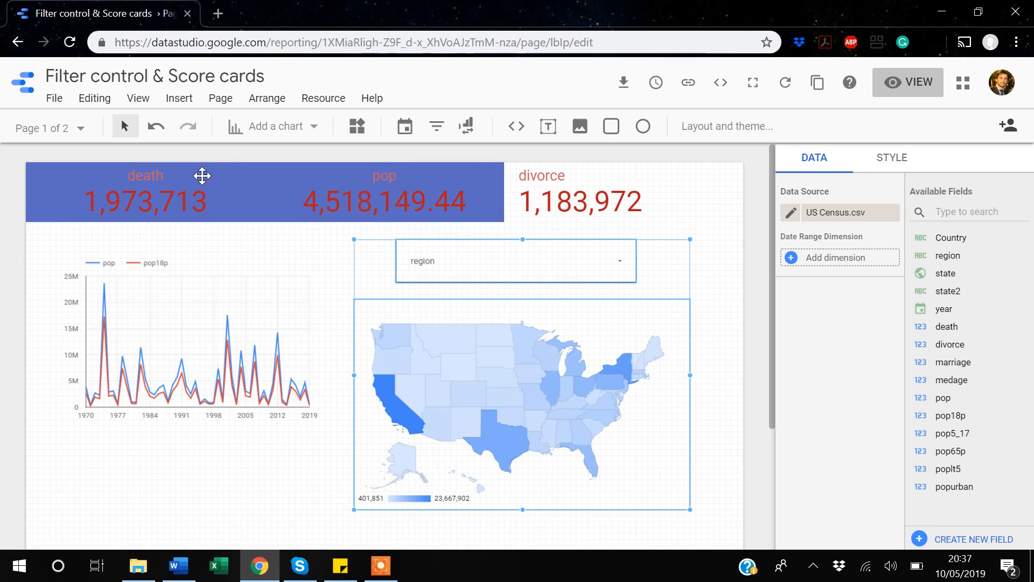
click(272, 100)
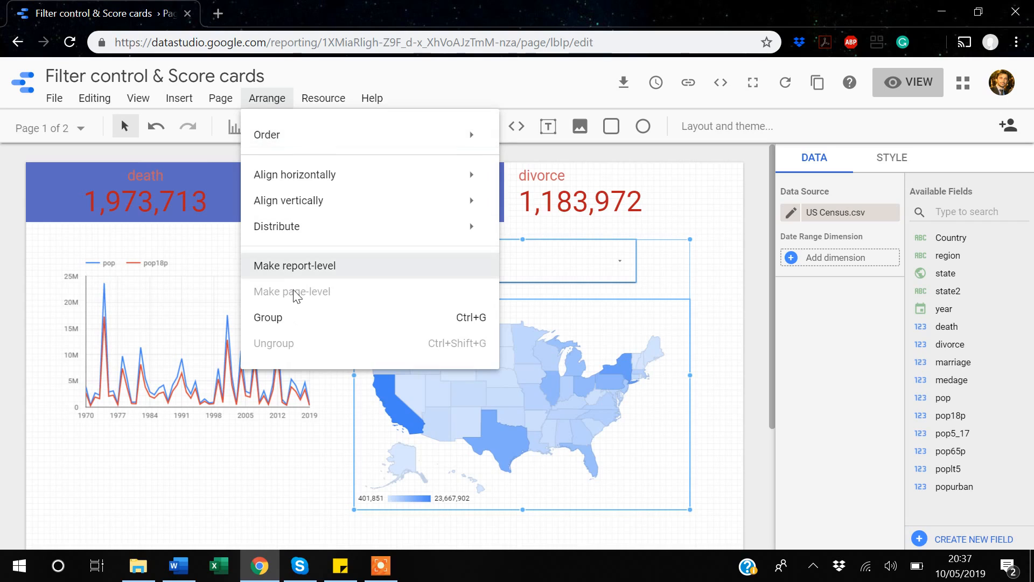
click(282, 318)
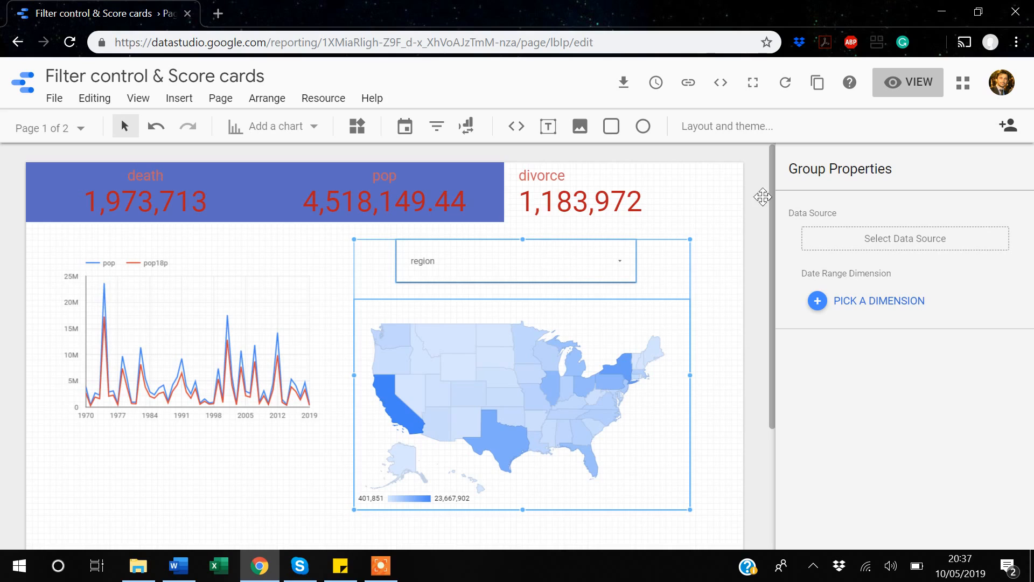
- Preview Page 1 in view mode and filter by only the South region to test the grouped control on the map
click(925, 94)
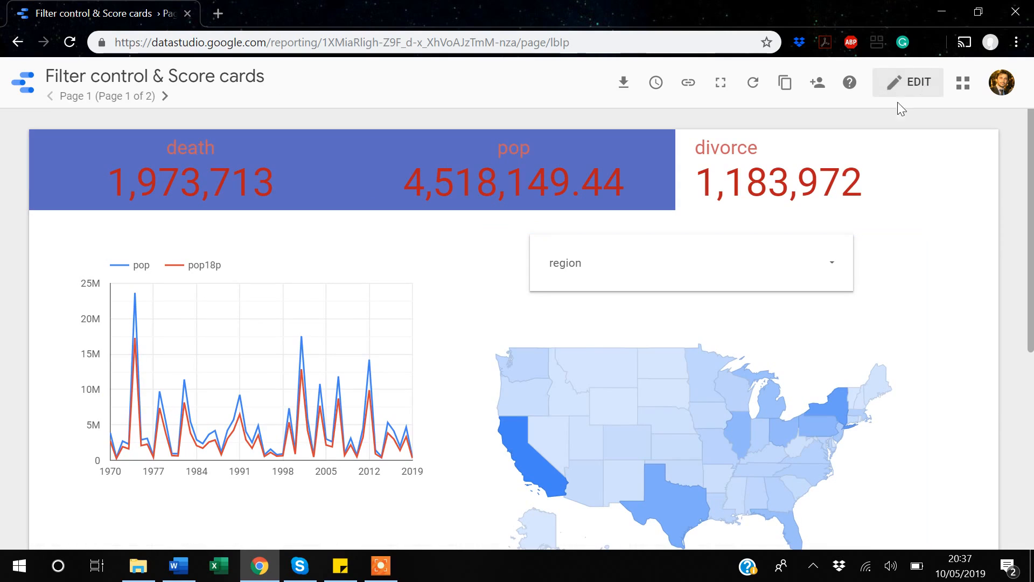
click(764, 257)
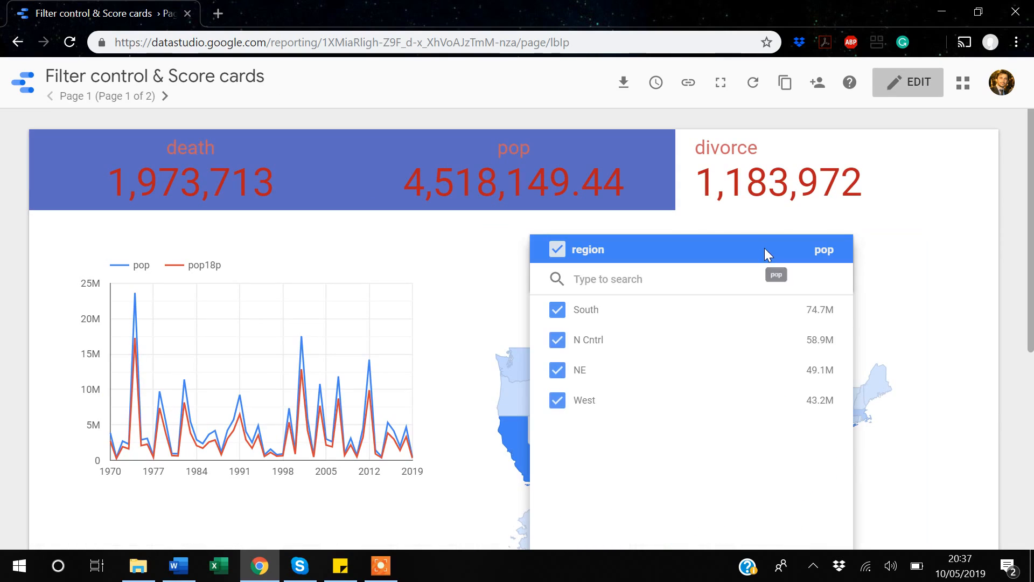
click(813, 317)
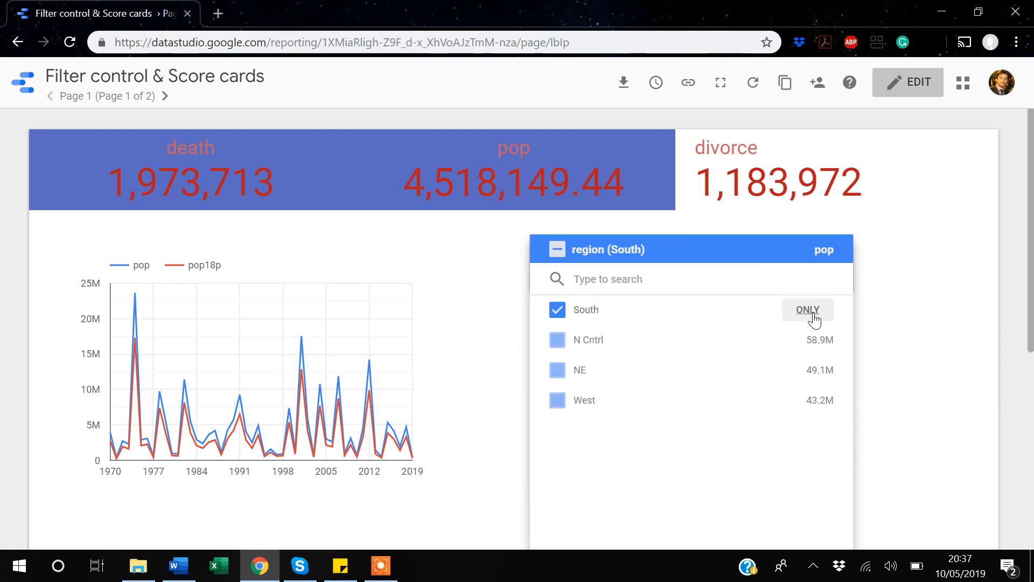
click(945, 251)
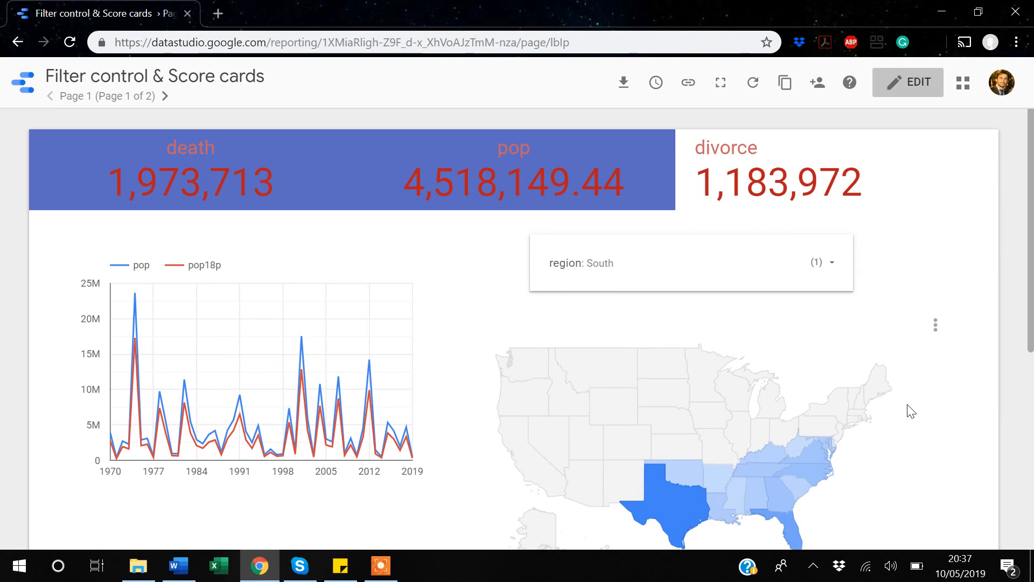
scroll(910, 411, down, 2)
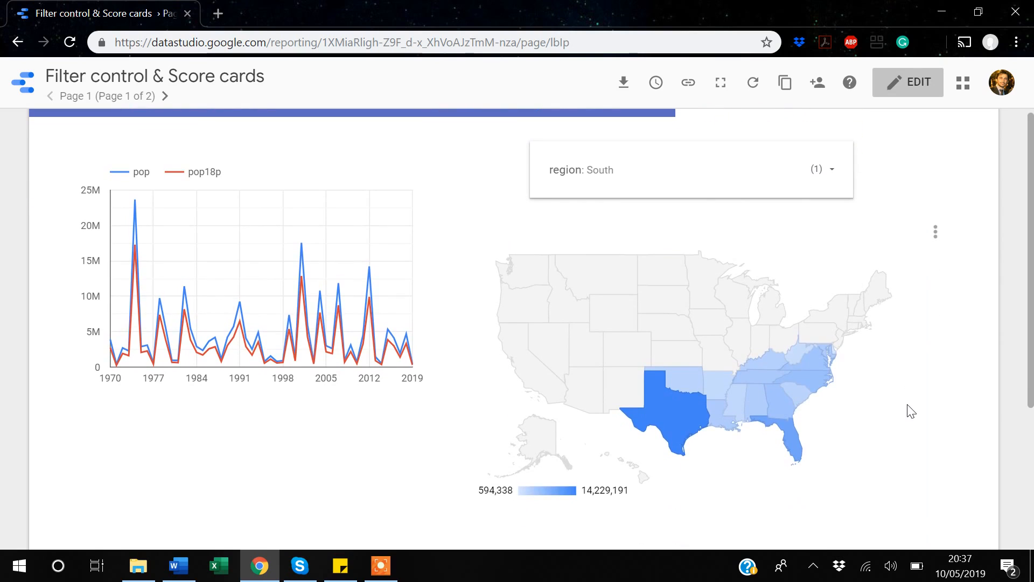
- Add N Cntrl to the region filter selection and compare its effect on the map, scorecards and time series
click(835, 178)
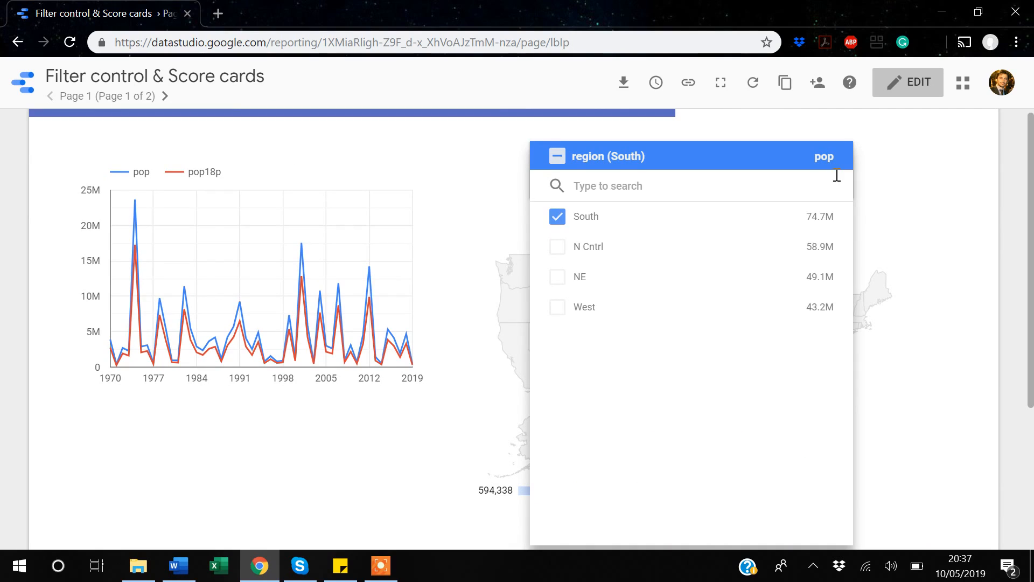
click(558, 248)
click(942, 189)
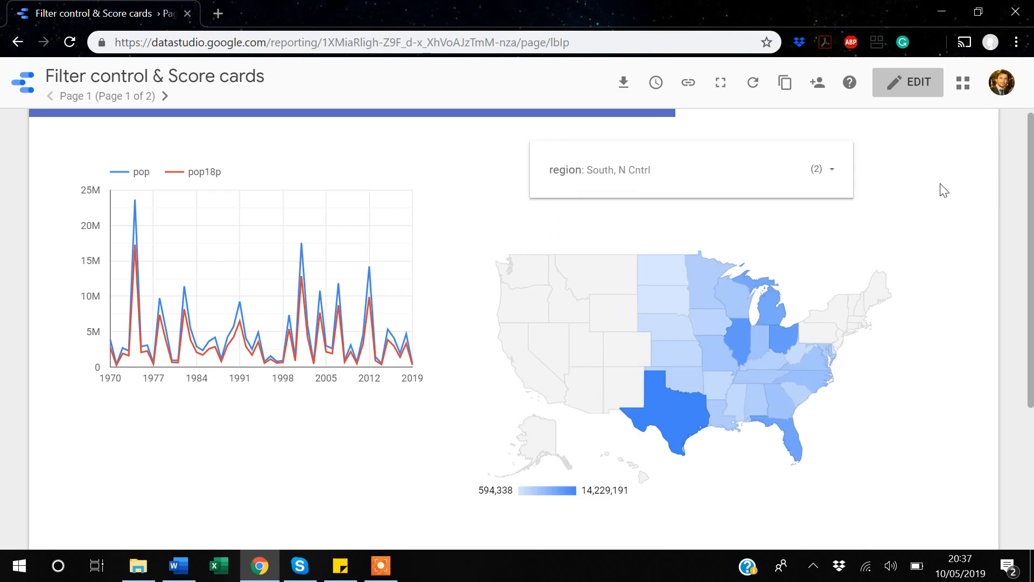
scroll(944, 190, up, 2)
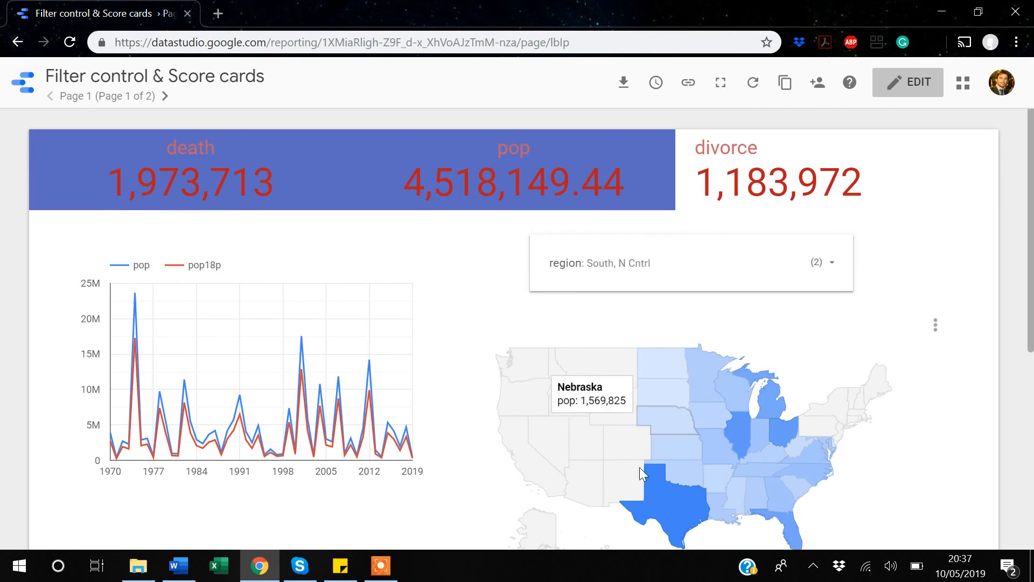
mouse_move(702, 380)
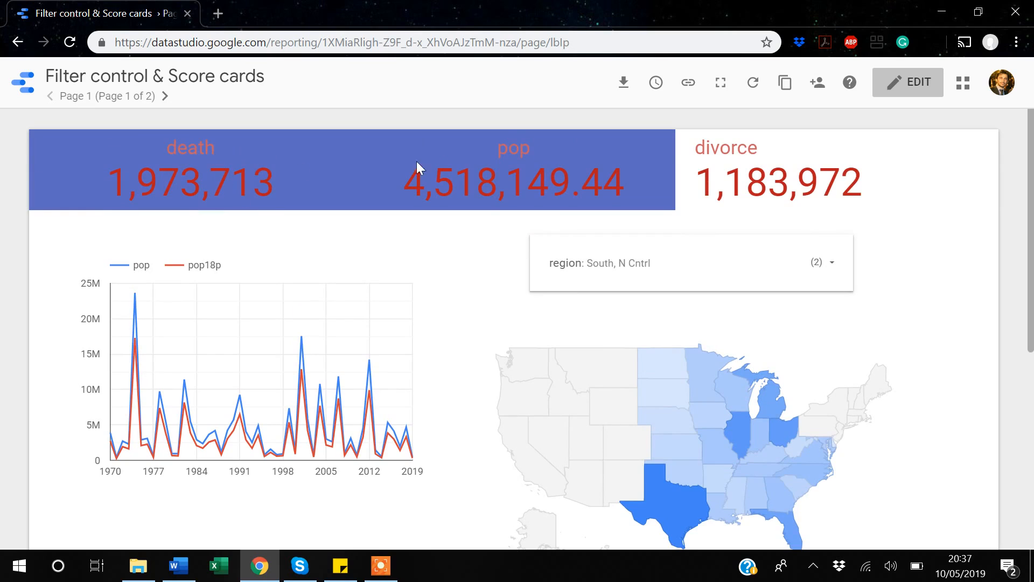
mouse_move(373, 346)
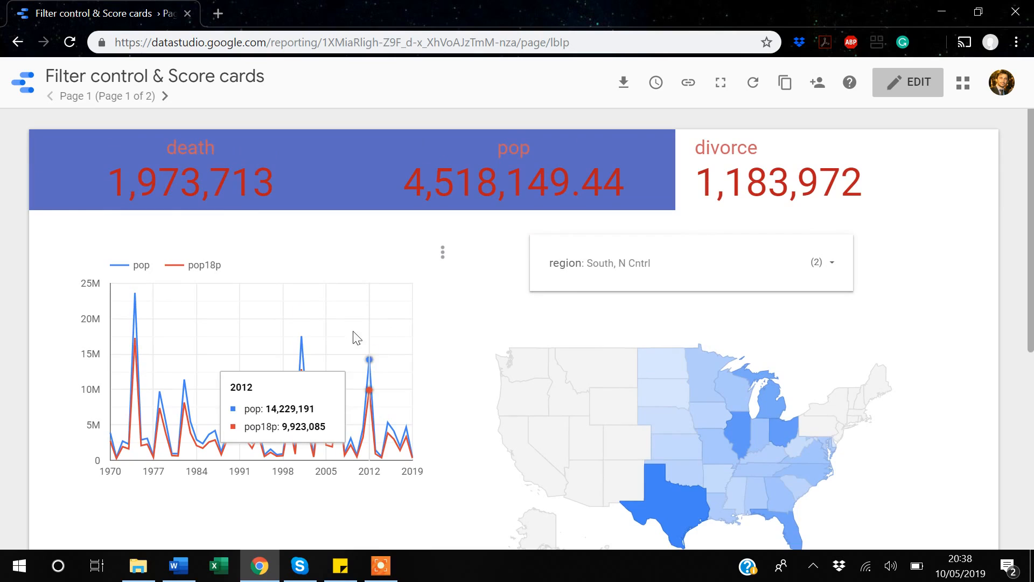
mouse_move(302, 308)
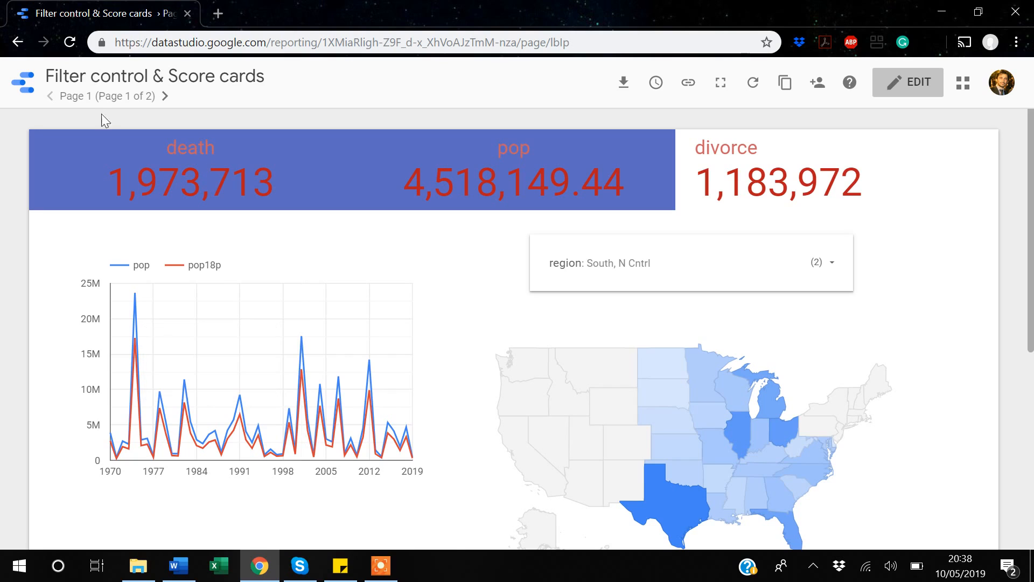
- Return to edit mode and inspect the style and data settings of the region filter control inside its group
click(908, 86)
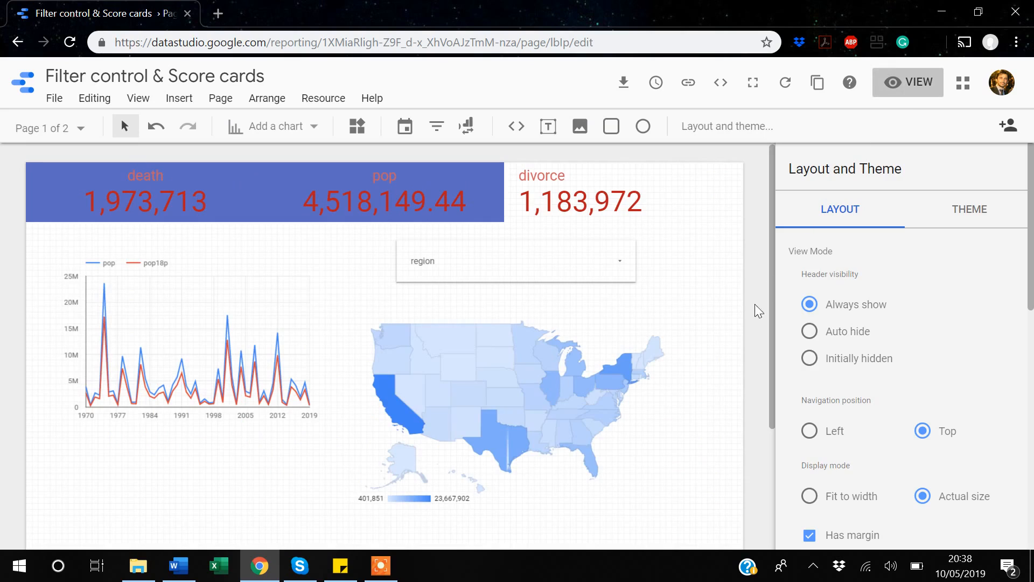
click(524, 266)
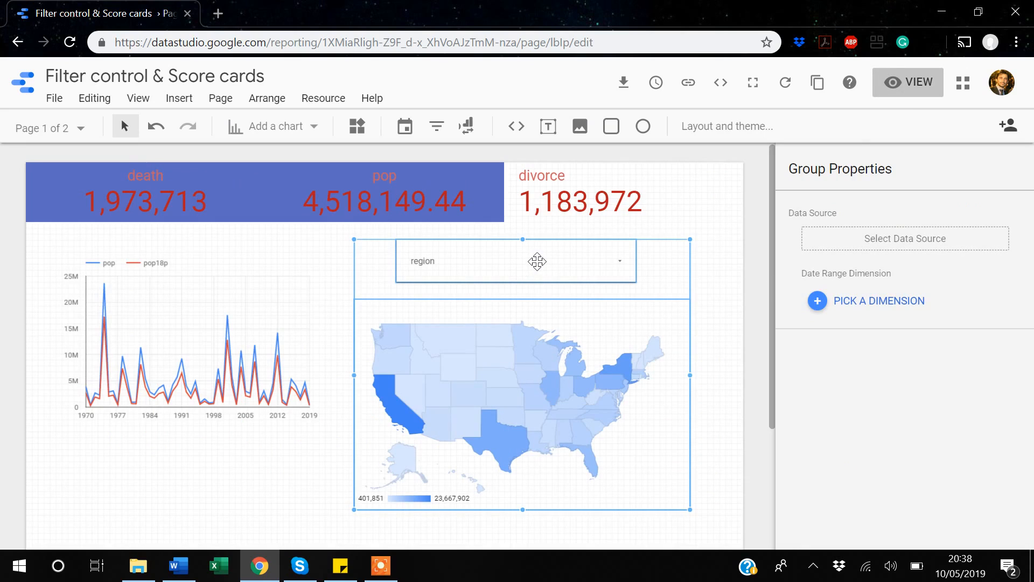
click(538, 265)
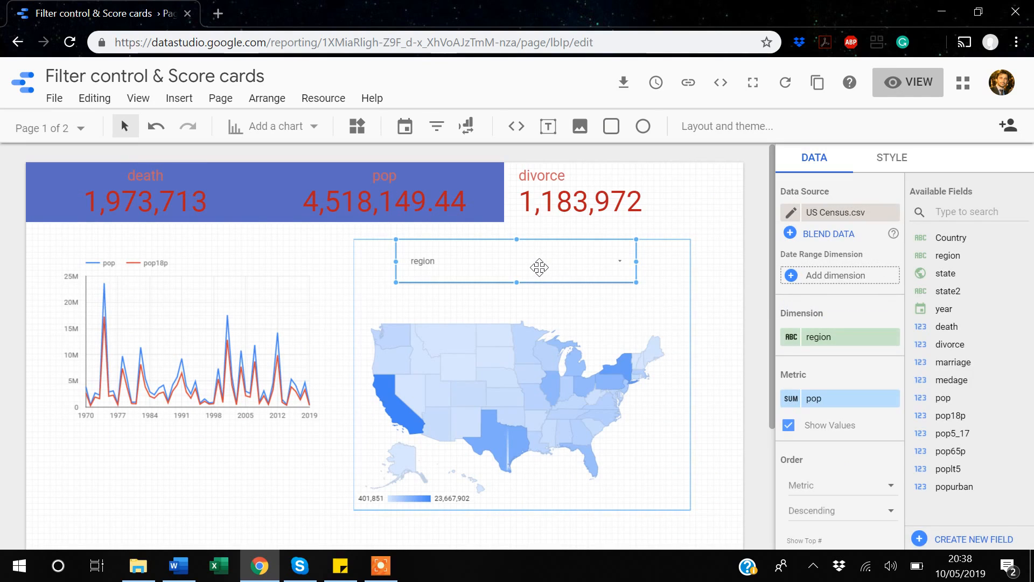
click(894, 167)
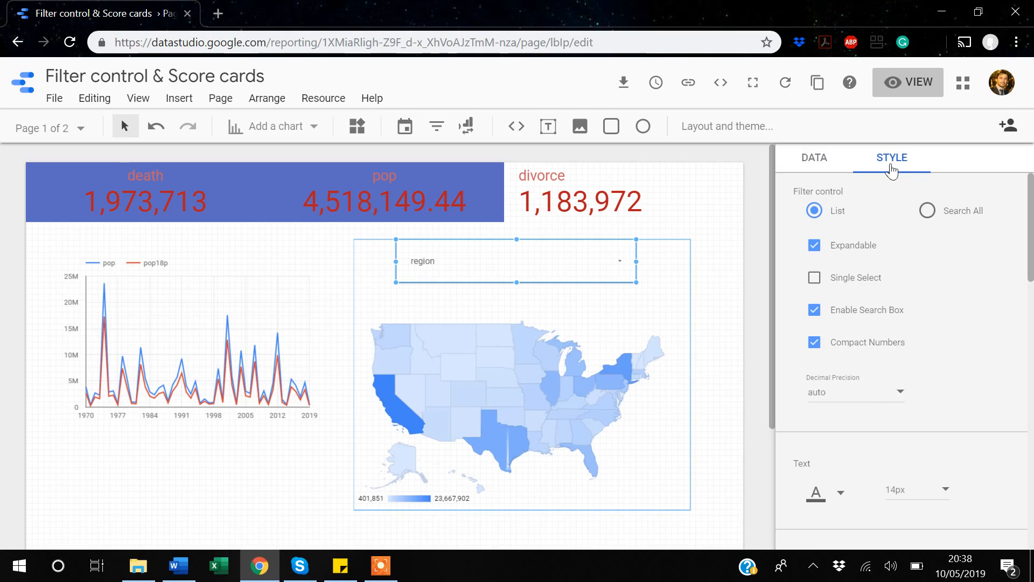
click(815, 159)
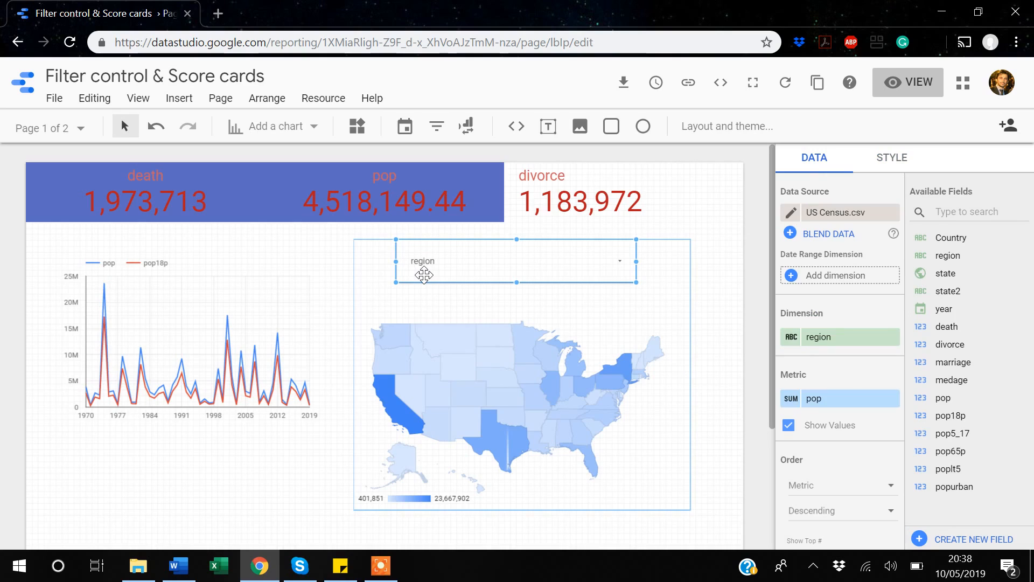
click(985, 330)
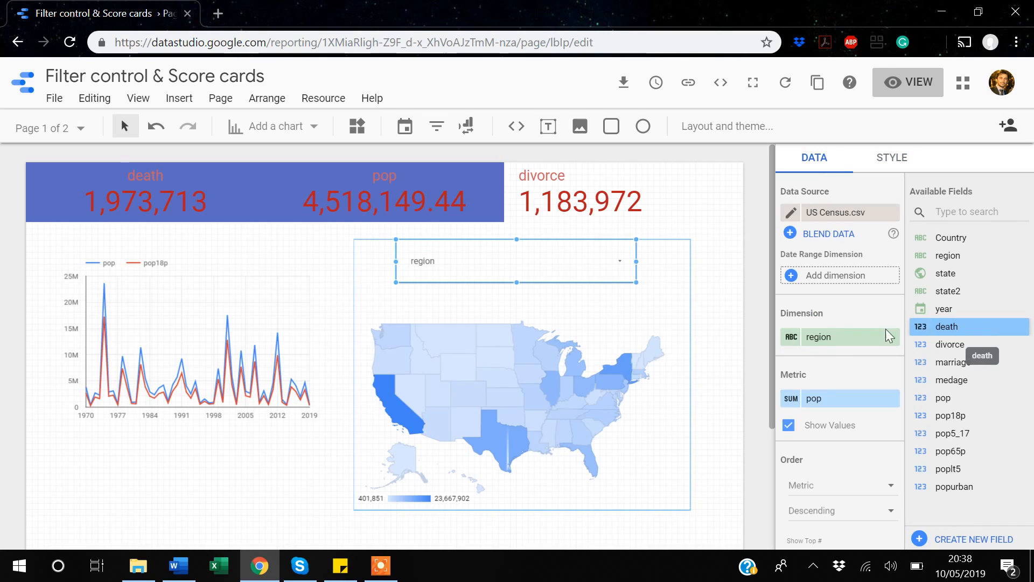
click(489, 264)
click(490, 265)
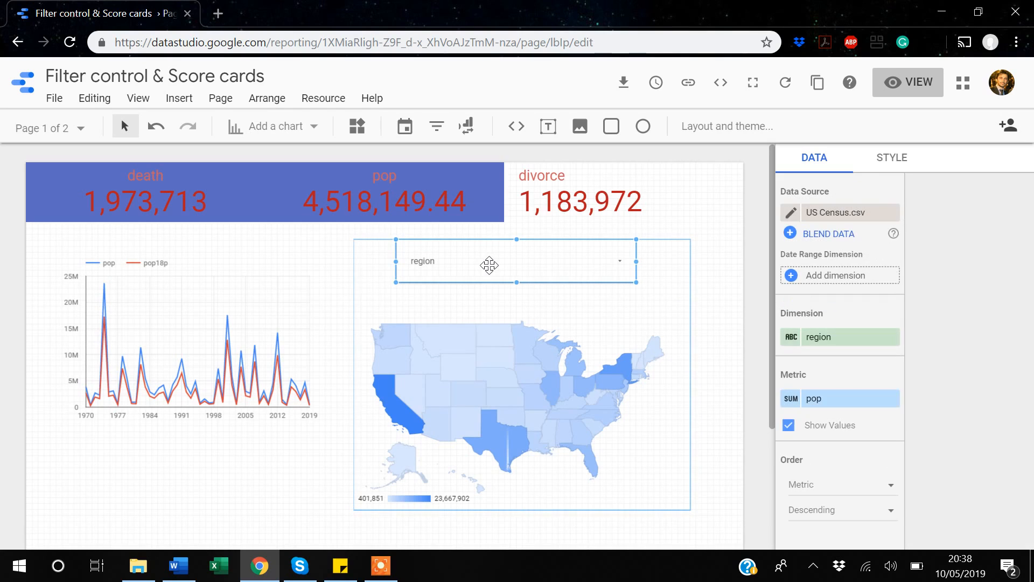
- Set the region filter control's text size to 24px
click(893, 159)
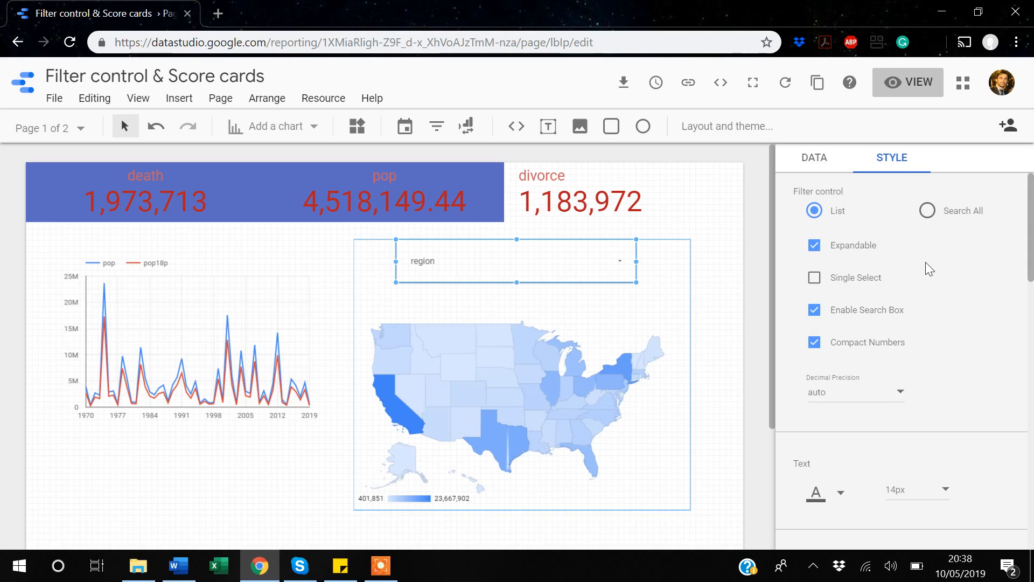
scroll(926, 263, down, 3)
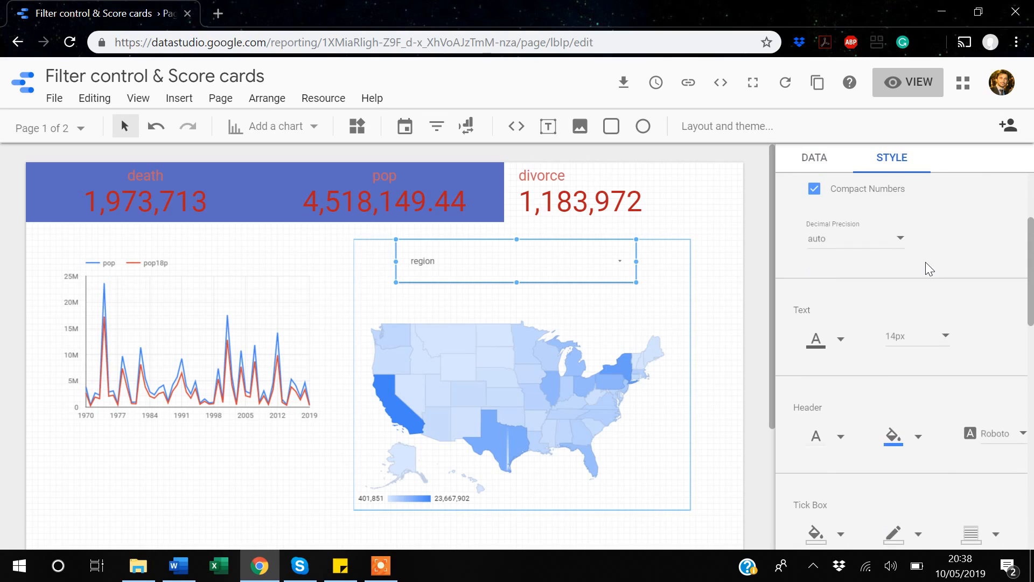
click(942, 338)
click(914, 413)
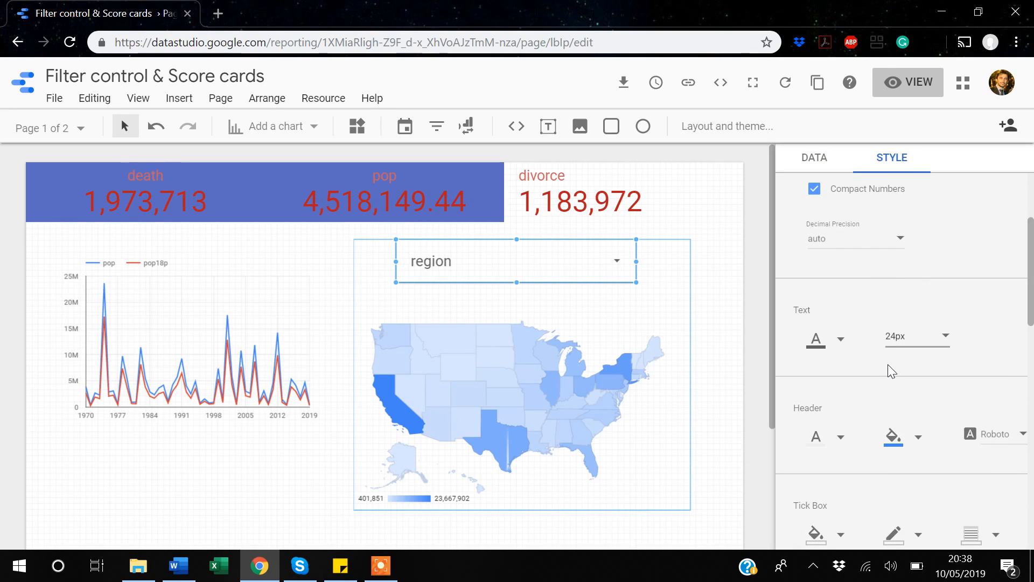
- Review the filter control's remaining style options, including header, tick box, label, background, border and padding
scroll(887, 365, down, 2)
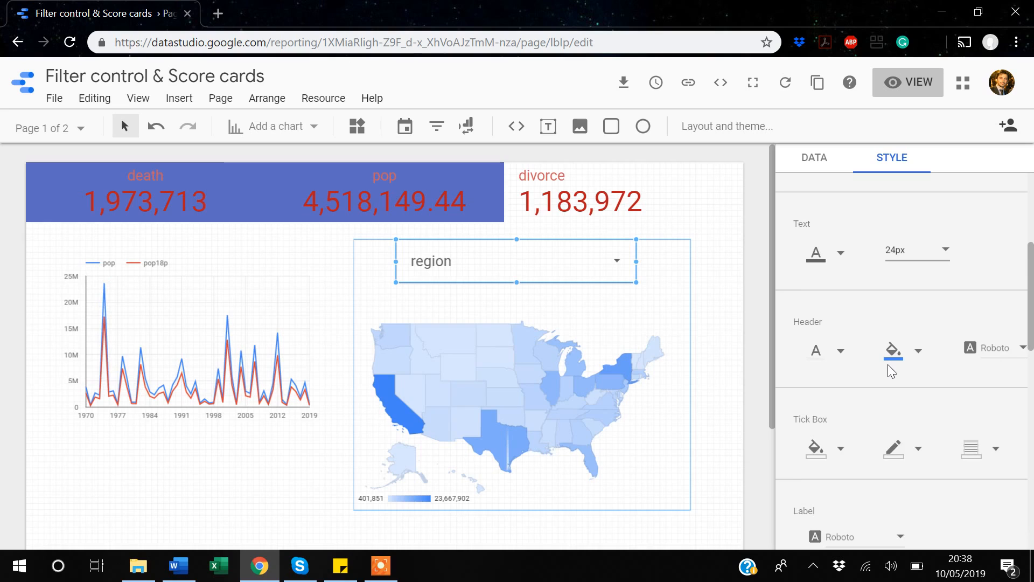
scroll(887, 364, down, 2)
scroll(888, 364, down, 1)
scroll(947, 380, down, 3)
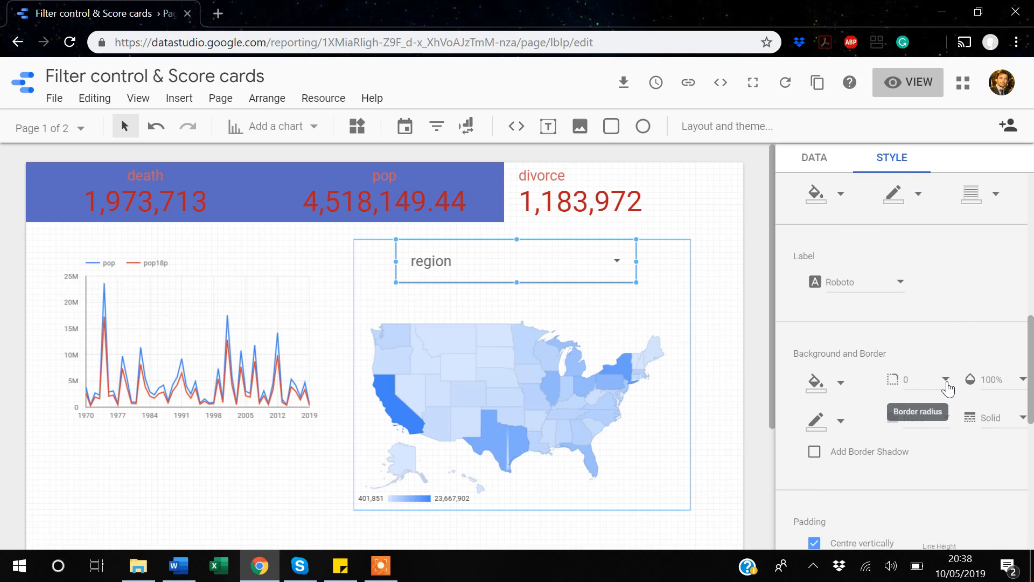
scroll(948, 386, down, 2)
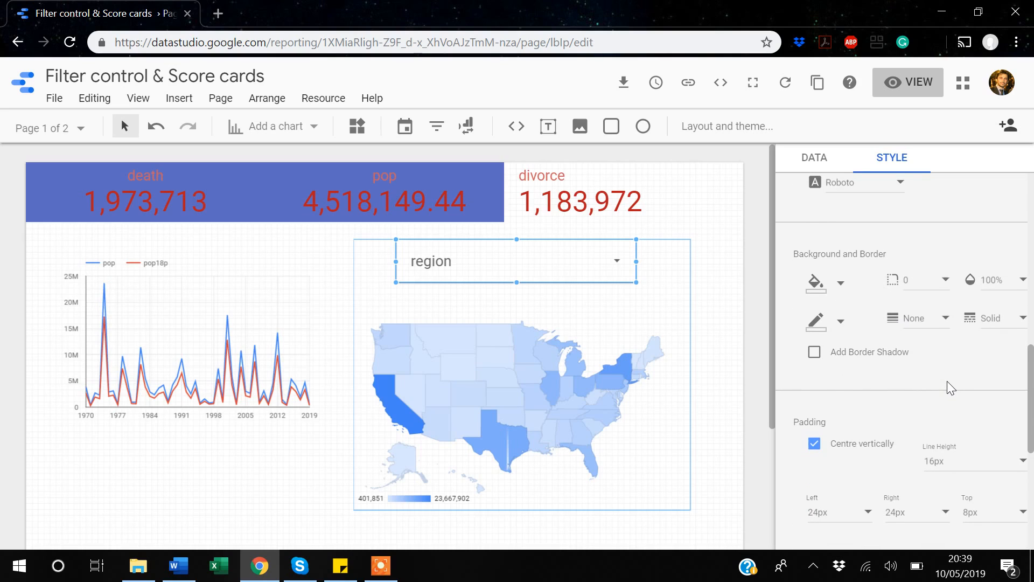
scroll(947, 380, up, 6)
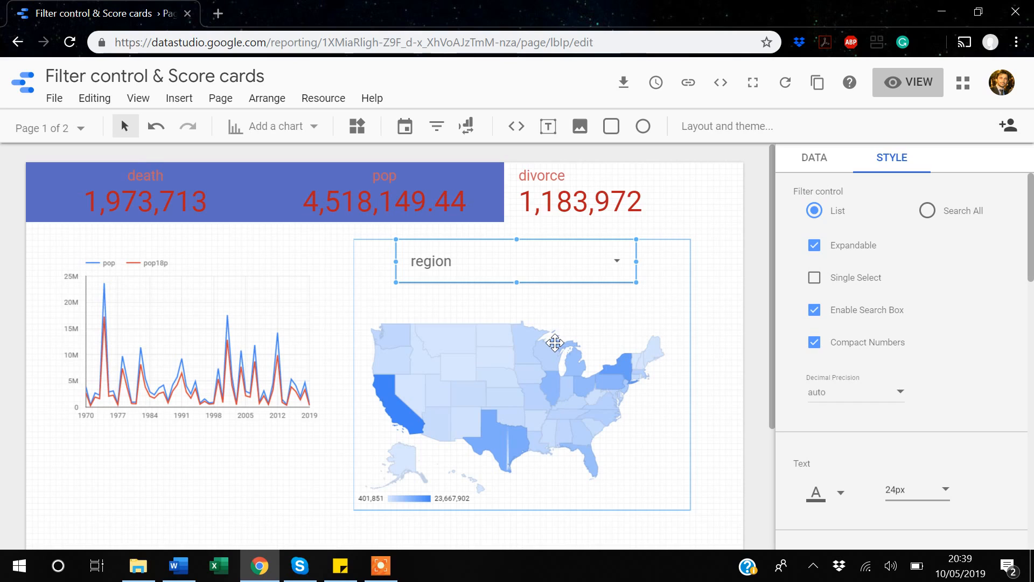
click(381, 568)
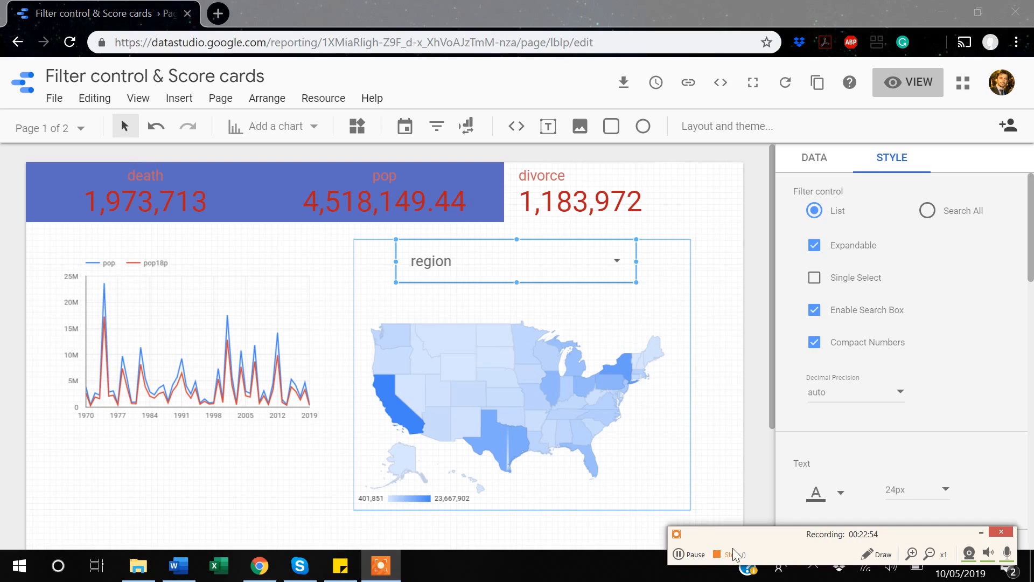